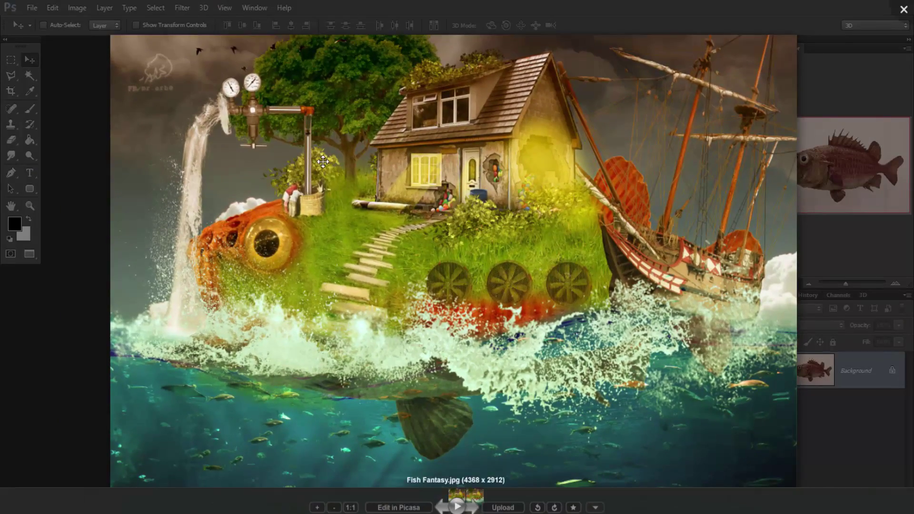
# Zoom into the finished Fish Fantasy.jpg in Picasa Photo Viewer, then close the viewer
pyautogui.scroll(5, 323, 162)
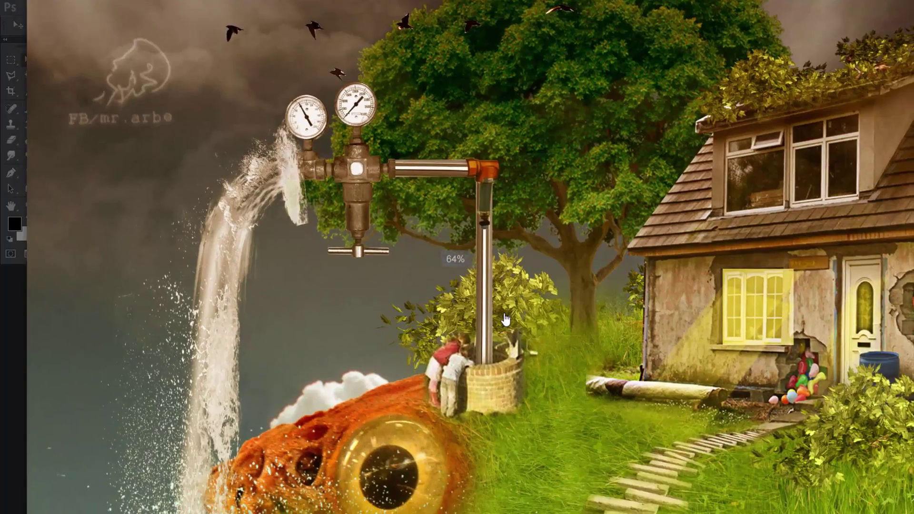
pyautogui.scroll(3, 506, 319)
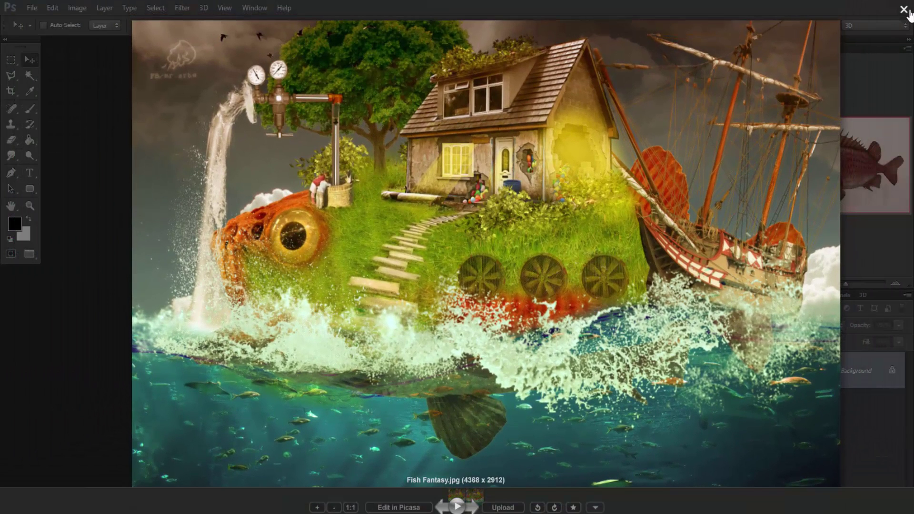
pyautogui.click(904, 10)
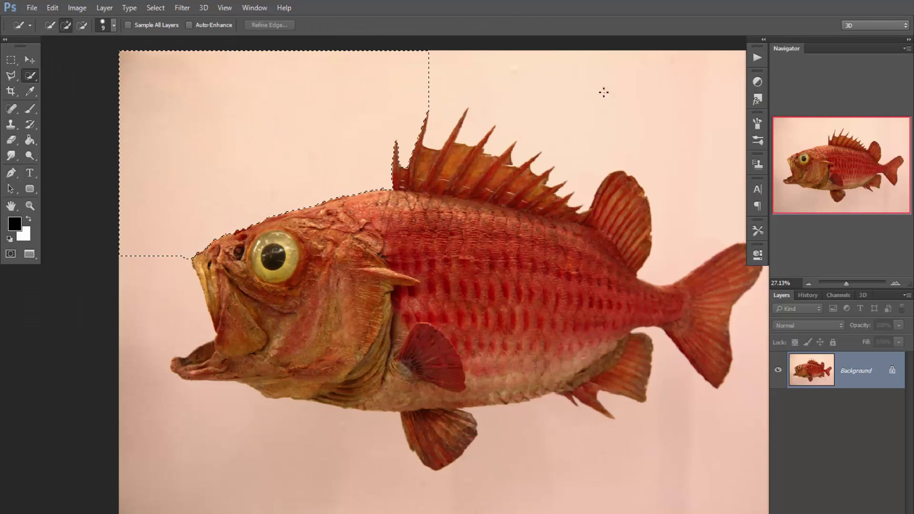
# Select the fish's pink background, clearing the out-of-memory errors and switching to Standard Screen Mode
pyautogui.click(689, 192)
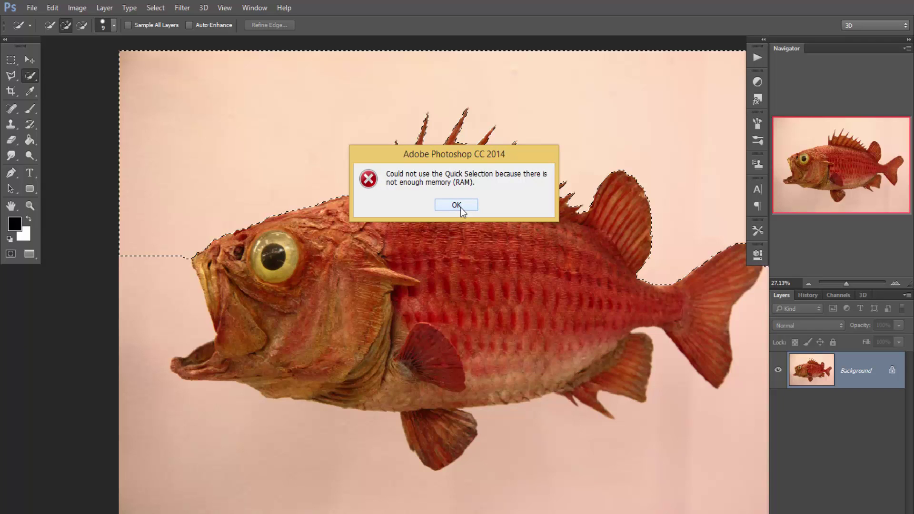
pyautogui.click(456, 205)
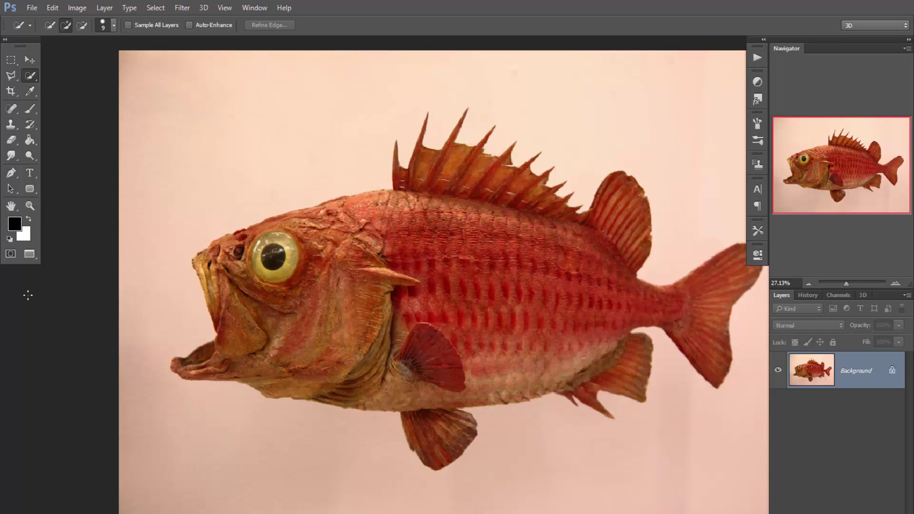
pyautogui.rightClick(32, 255)
pyautogui.click(71, 250)
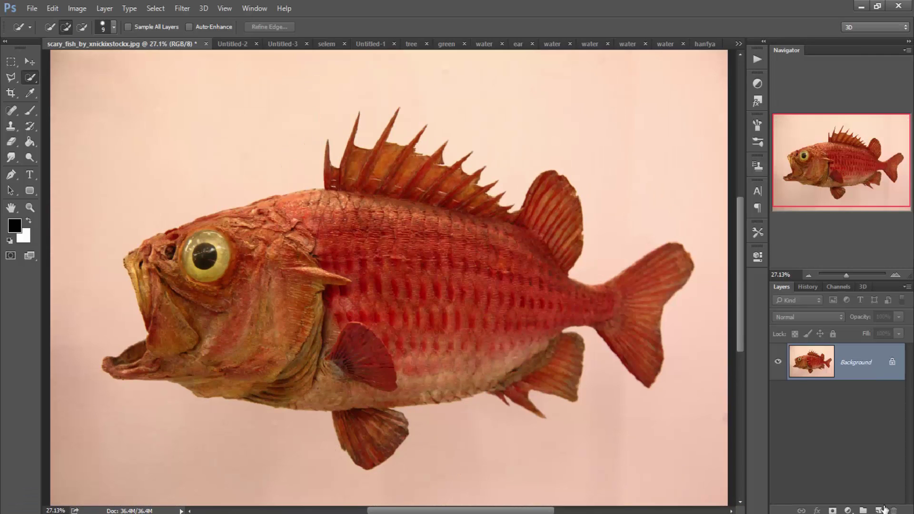
pyautogui.click(486, 322)
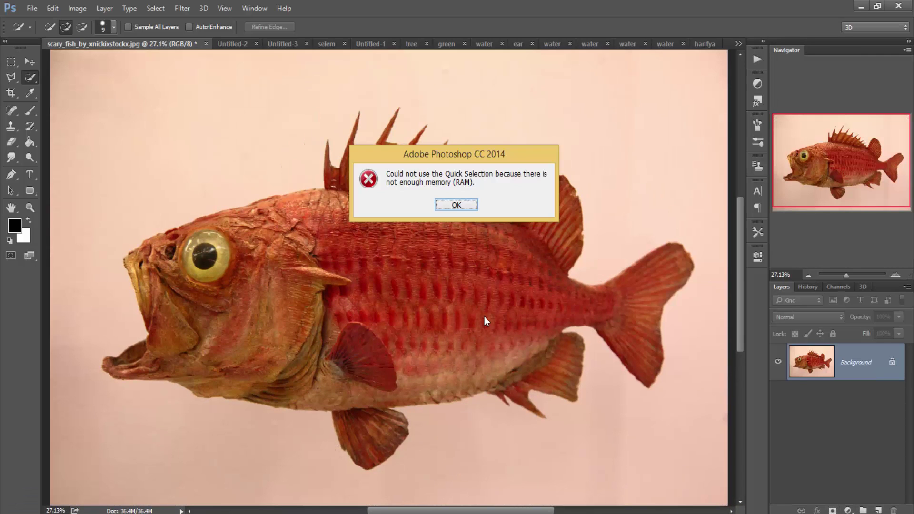
pyautogui.click(443, 204)
# Duplicate the cut-out fish onto a new layer, hide the Background, and close Untitled-2
pyautogui.press('v')
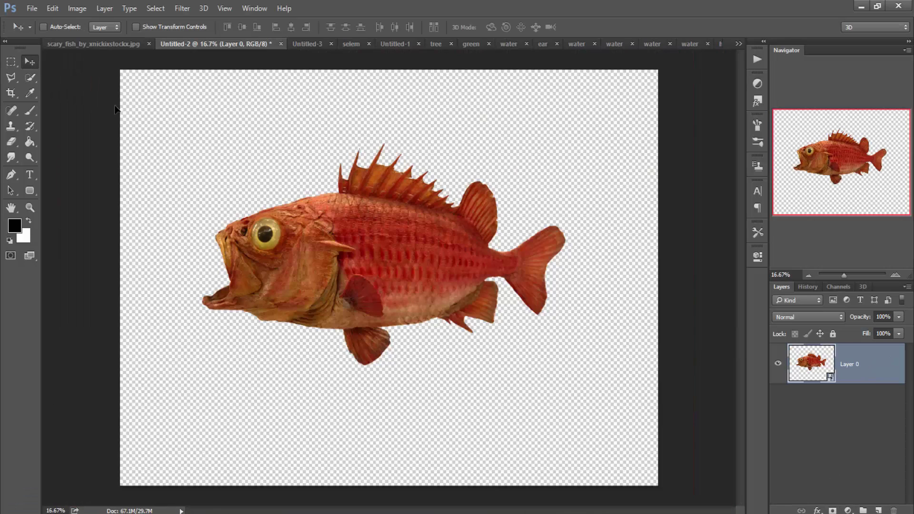
pyautogui.moveTo(370, 308)
pyautogui.mouseDown()
pyautogui.moveTo(403, 304)
pyautogui.moveTo(434, 327)
pyautogui.mouseUp()
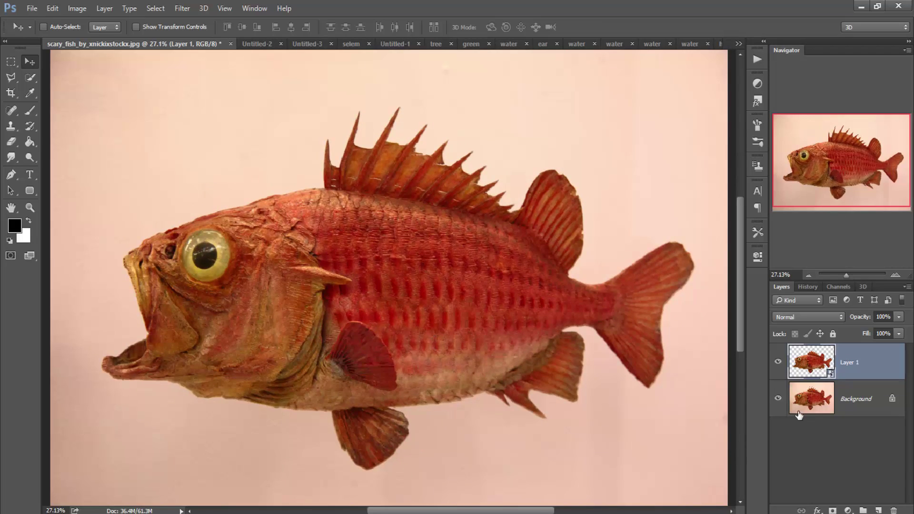
pyautogui.click(778, 399)
pyautogui.click(257, 44)
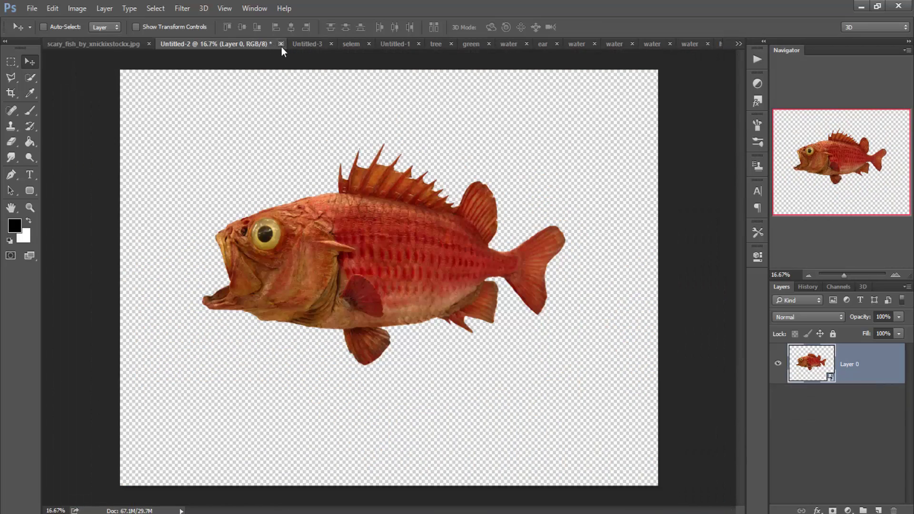
# Lasso a grass patch in 'green', enable its soft mask, and drag it into scary_fish
pyautogui.press('n')
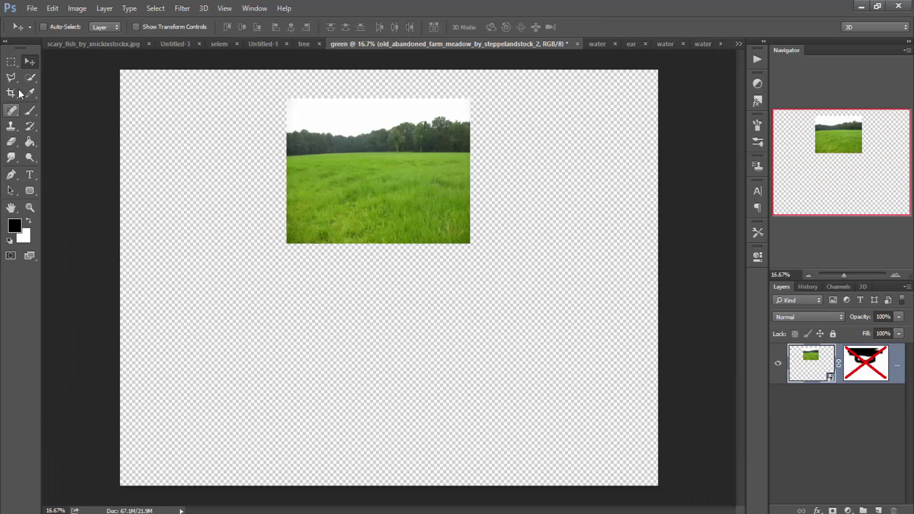
pyautogui.click(8, 81)
pyautogui.moveTo(448, 183); pyautogui.dragTo(323, 191)
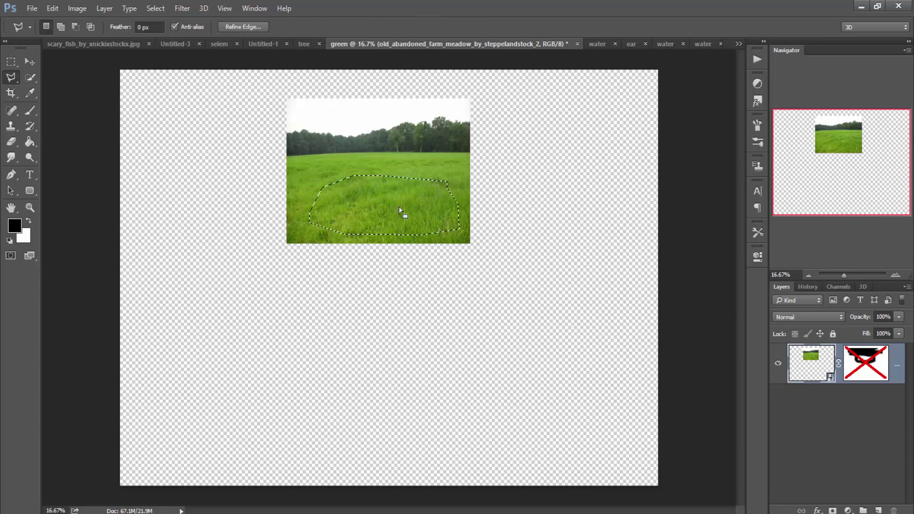
pyautogui.rightClick(866, 364)
pyautogui.click(833, 370)
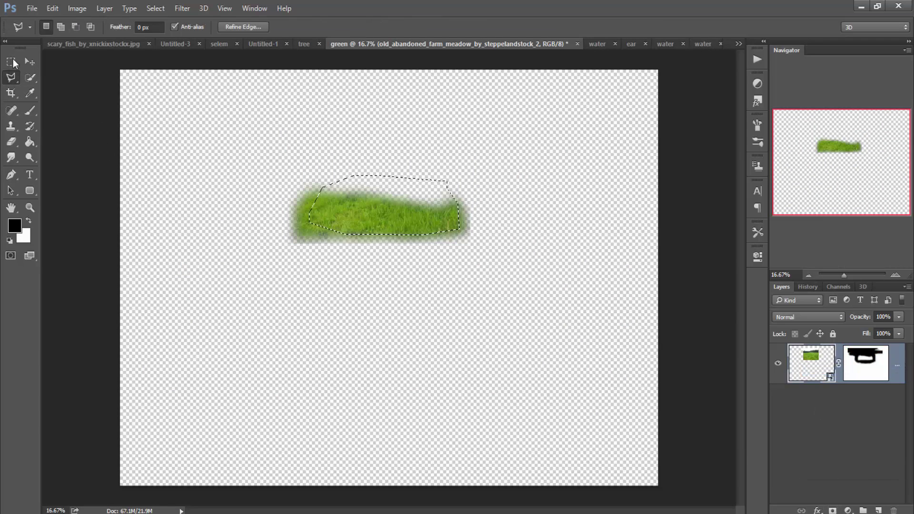
pyautogui.click(11, 61)
pyautogui.click(371, 343)
pyautogui.moveTo(368, 237)
pyautogui.mouseDown()
pyautogui.moveTo(368, 256)
pyautogui.moveTo(405, 247)
pyautogui.mouseUp()
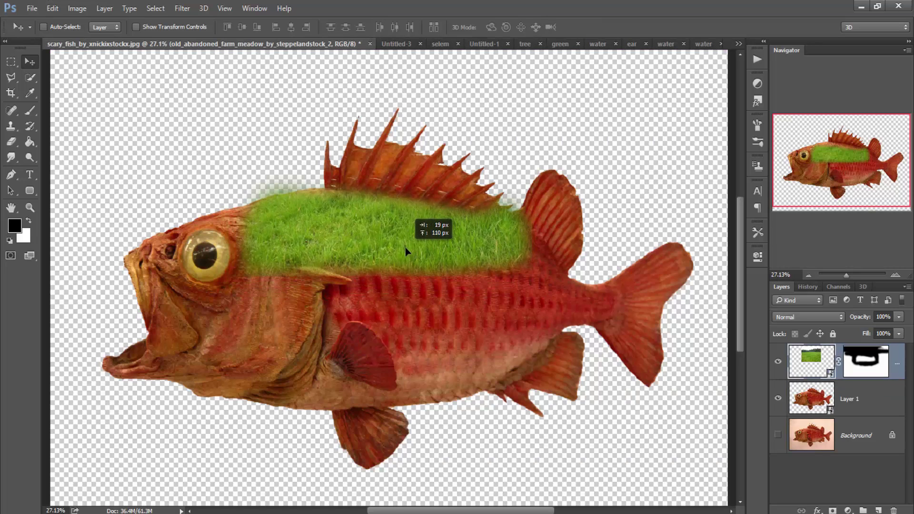
# In the home document, outline the house with the Polygonal Lasso and enable its layer mask
pyautogui.click(739, 44)
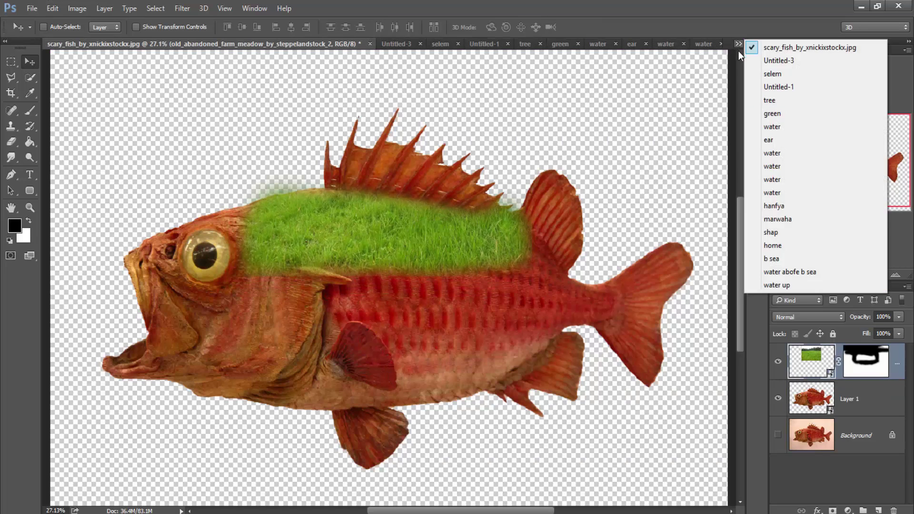
pyautogui.click(786, 246)
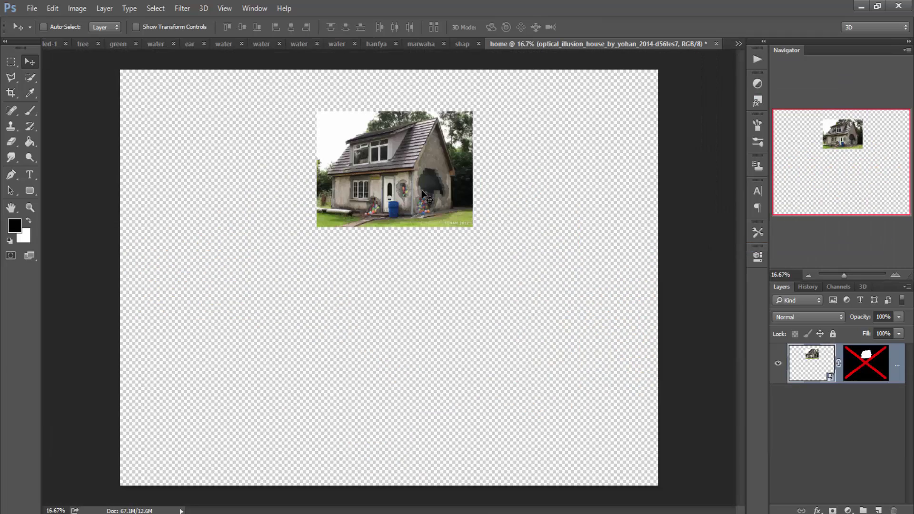
pyautogui.scroll(5, 422, 194)
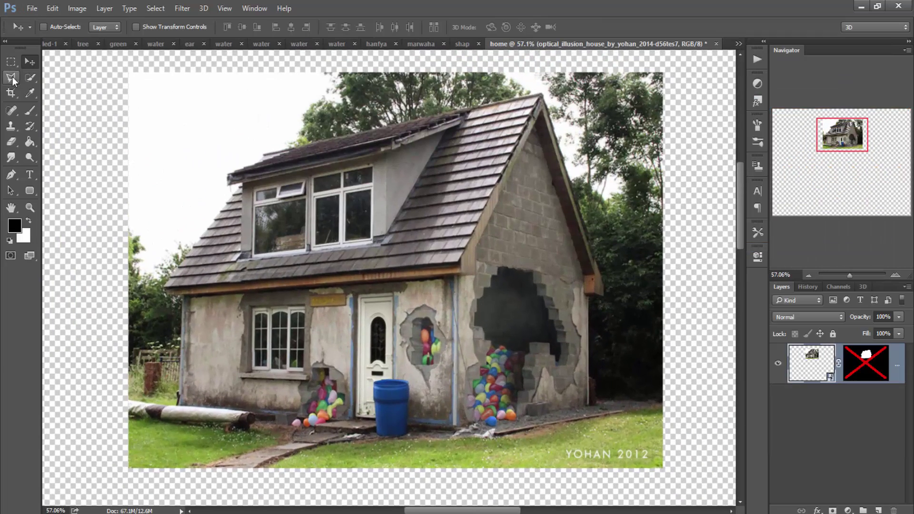
pyautogui.press('l')
pyautogui.click(292, 475)
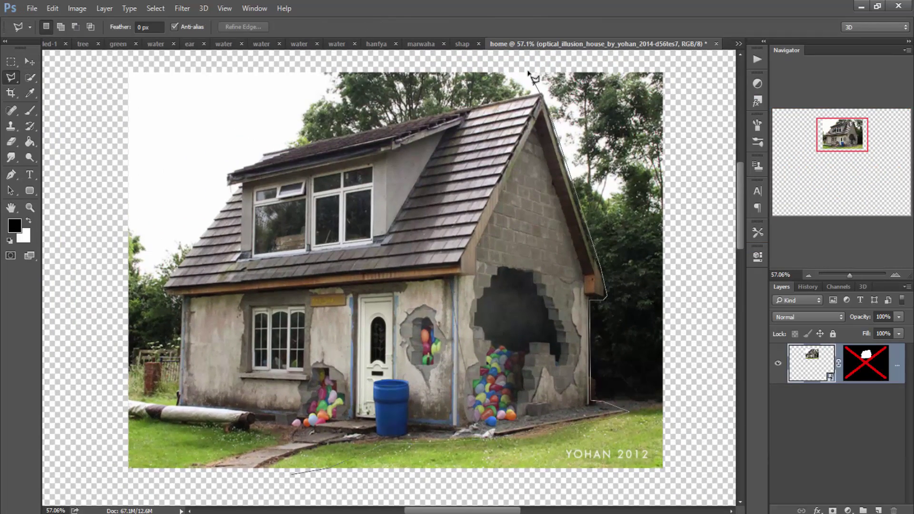
pyautogui.click(224, 76)
pyautogui.click(129, 210)
pyautogui.click(291, 475)
pyautogui.rightClick(855, 370)
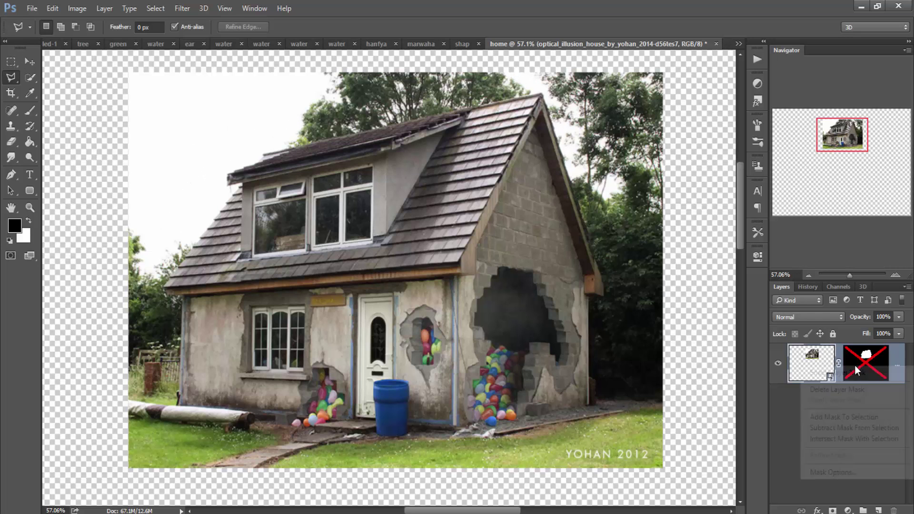
pyautogui.click(856, 372)
# Duplicate the masked house layer into scary_fish and place it on the grass atop the fish
pyautogui.click(29, 62)
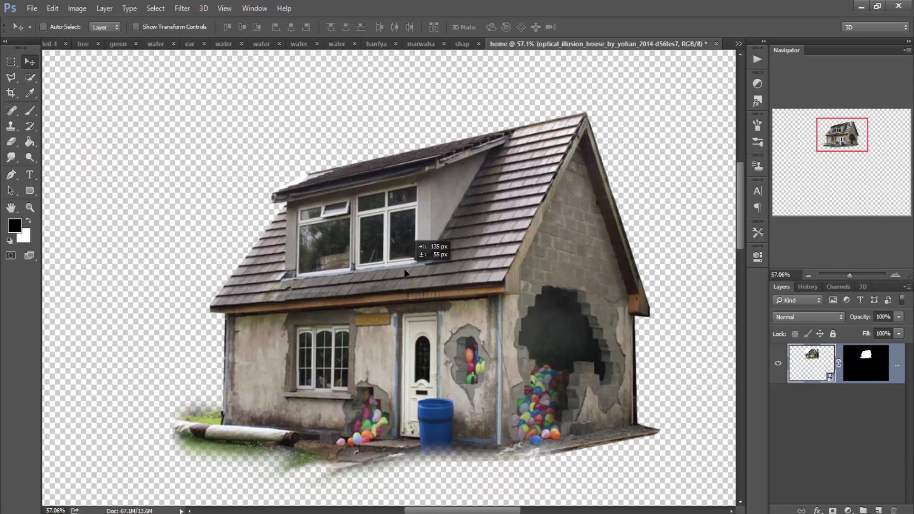
pyautogui.moveTo(374, 231); pyautogui.dragTo(419, 249)
pyautogui.rightClick(895, 371)
pyautogui.click(816, 99)
pyautogui.click(484, 207)
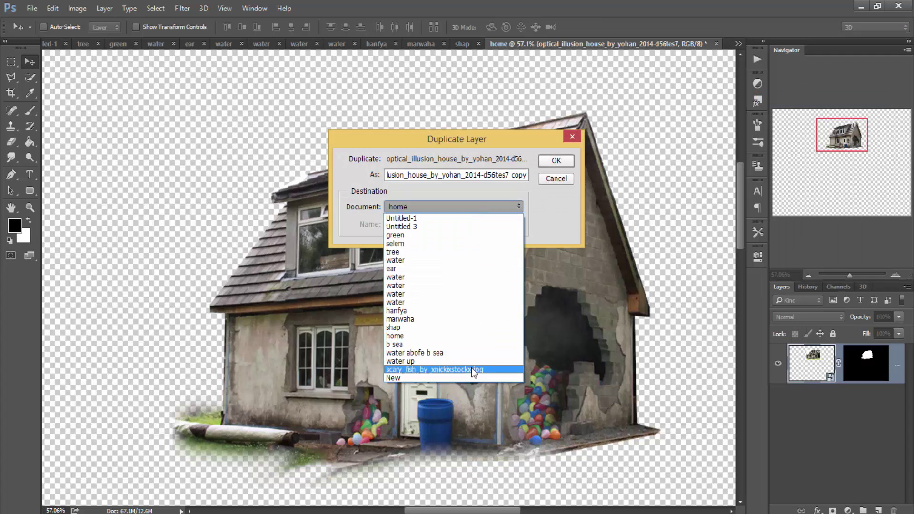
pyautogui.click(474, 369)
pyautogui.click(554, 159)
pyautogui.click(739, 43)
pyautogui.click(810, 48)
pyautogui.moveTo(520, 217); pyautogui.dragTo(406, 164)
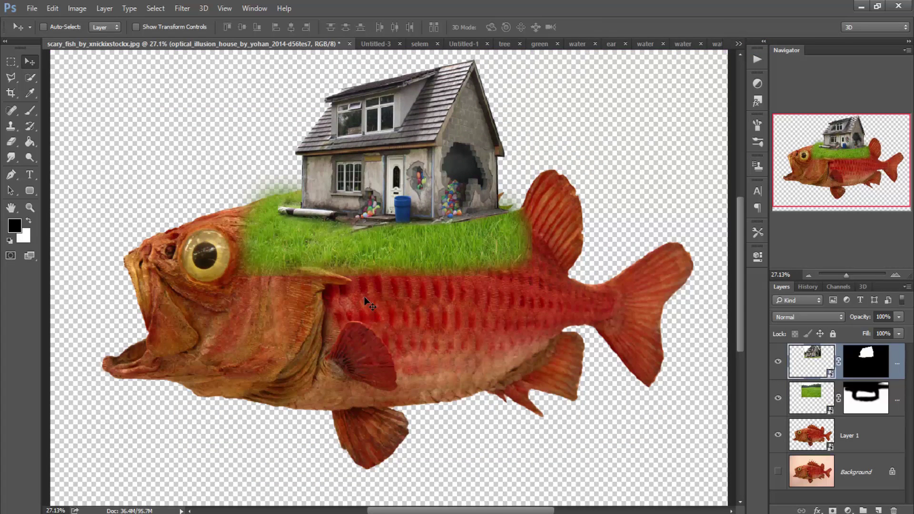
# Make a copy of the grass layer, flip it vertically, and move it down over the fish's body
pyautogui.click(794, 415)
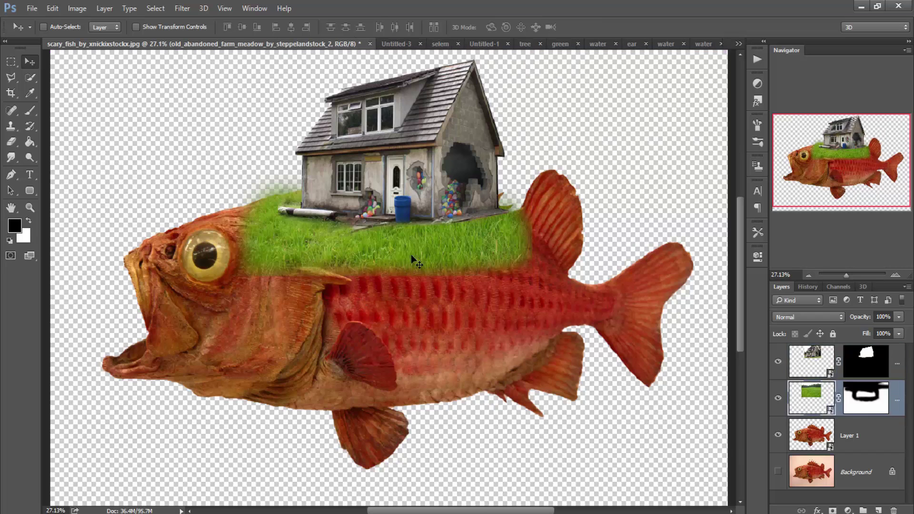
pyautogui.moveTo(377, 263)
pyautogui.mouseDown()
pyautogui.moveTo(439, 285)
pyautogui.moveTo(435, 309)
pyautogui.mouseUp()
pyautogui.hotkey('ctrl', 't')
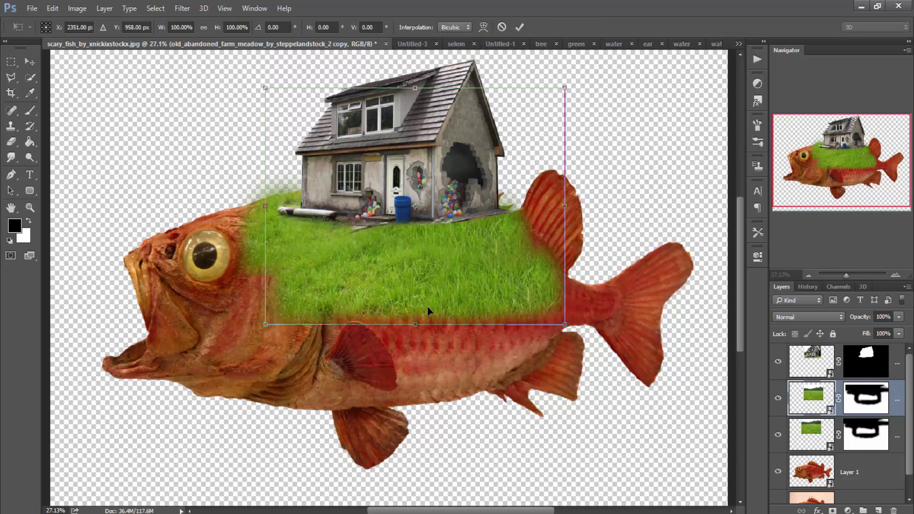
pyautogui.rightClick(429, 288)
pyautogui.click(452, 452)
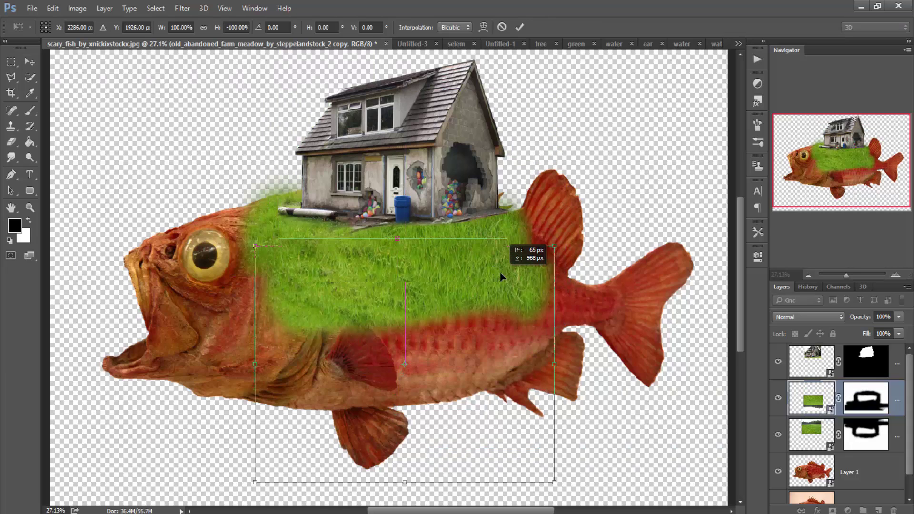
pyautogui.moveTo(487, 153); pyautogui.dragTo(502, 276)
pyautogui.press('Return')
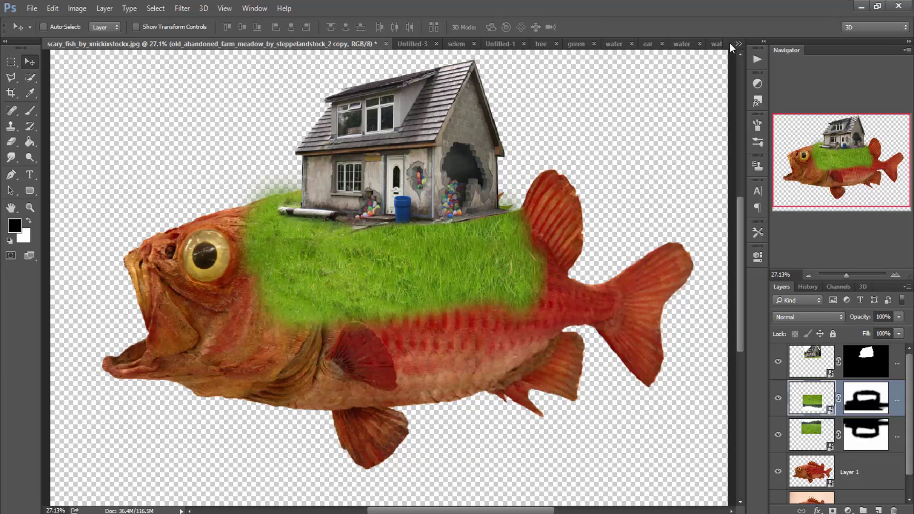
# Bring up the marwaha vent document
pyautogui.click(738, 44)
pyautogui.click(778, 219)
pyautogui.scroll(5, 333, 292)
# Duplicate the round vent layer from marwaha into the scary_fish document
pyautogui.scroll(3, 351, 249)
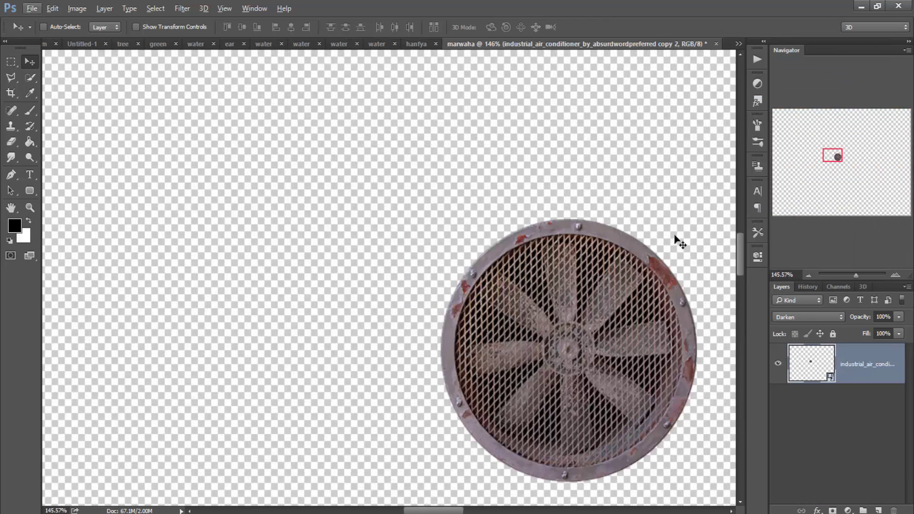
pyautogui.moveTo(603, 315); pyautogui.dragTo(475, 263)
pyautogui.rightClick(853, 367)
pyautogui.click(848, 95)
pyautogui.click(454, 206)
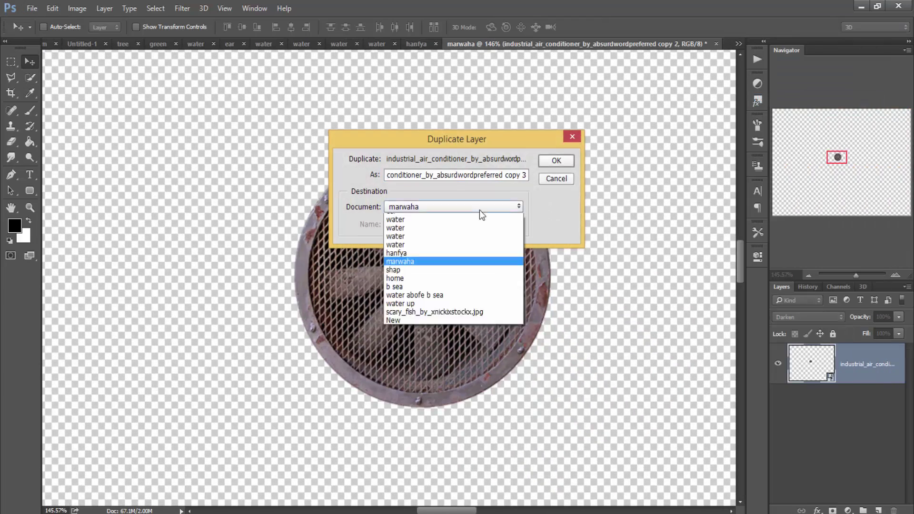
pyautogui.click(448, 371)
pyautogui.click(556, 161)
pyautogui.click(738, 43)
pyautogui.click(805, 49)
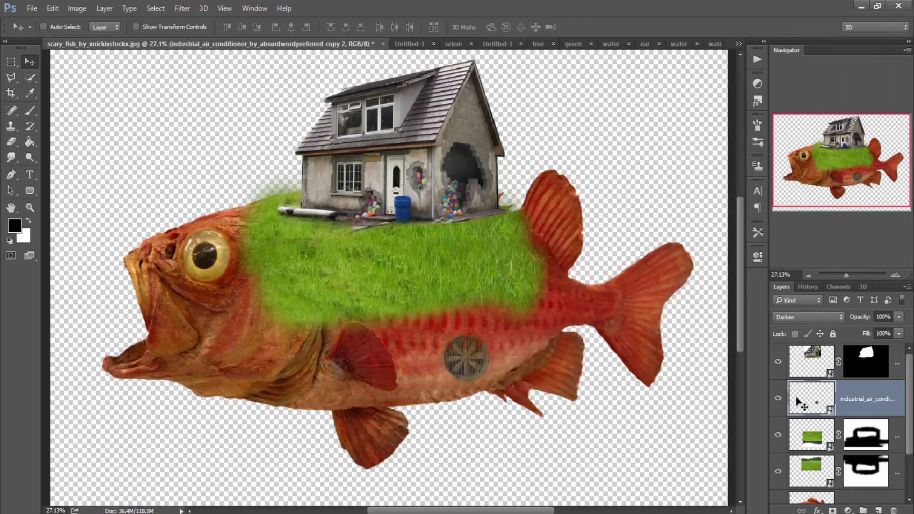
# Place the vent on the fish's red flank, comparing Normal and Darken blend modes and keeping Darken
pyautogui.click(813, 318)
pyautogui.click(781, 84)
pyautogui.moveTo(467, 357)
pyautogui.mouseDown()
pyautogui.moveTo(610, 157)
pyautogui.moveTo(506, 329)
pyautogui.mouseUp()
pyautogui.click(809, 317)
pyautogui.click(798, 107)
pyautogui.click(810, 317)
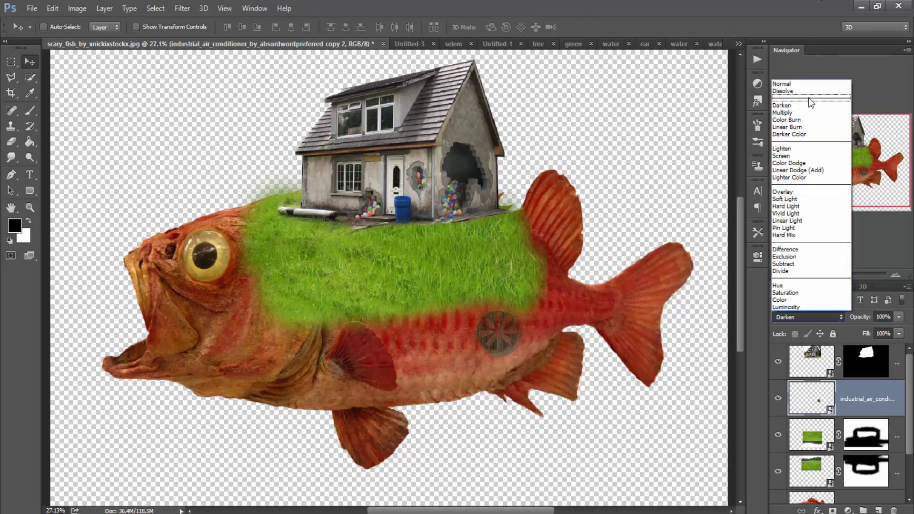
pyautogui.click(781, 84)
pyautogui.click(810, 318)
pyautogui.click(786, 105)
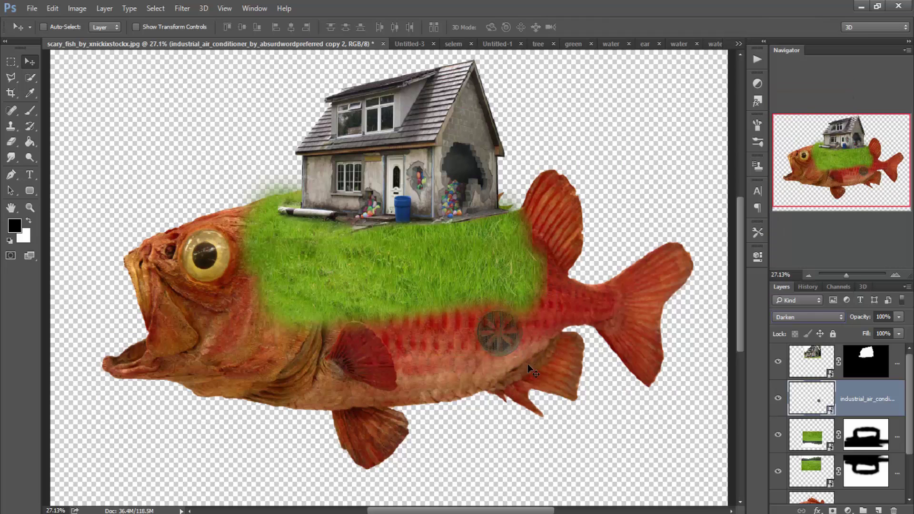
pyautogui.moveTo(492, 337); pyautogui.dragTo(488, 335)
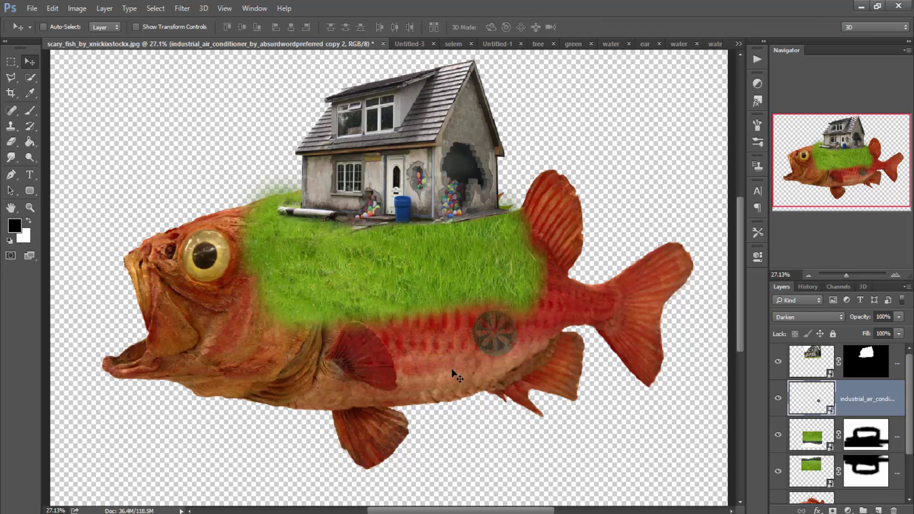
# Alt-drag two more vent copies leftward, evenly spaced along the fish's flank
pyautogui.moveTo(496, 333); pyautogui.dragTo(452, 336)
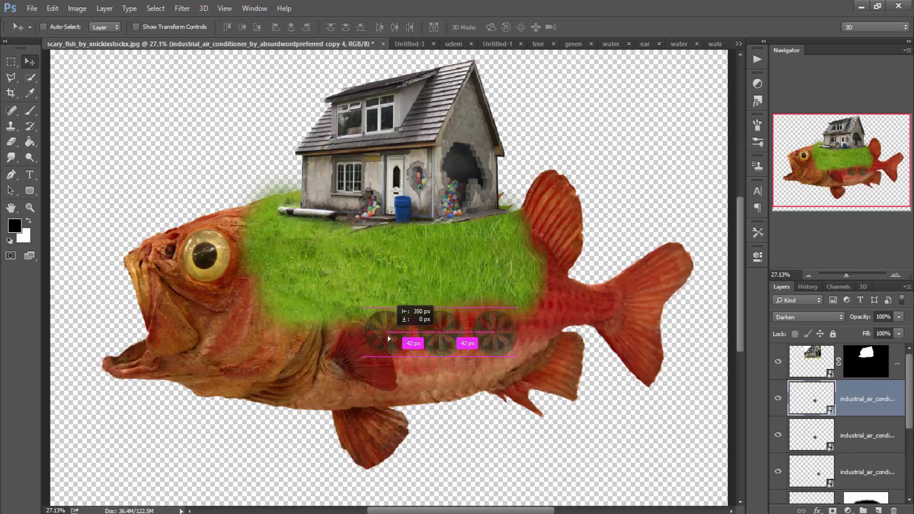
pyautogui.moveTo(442, 335); pyautogui.dragTo(389, 335)
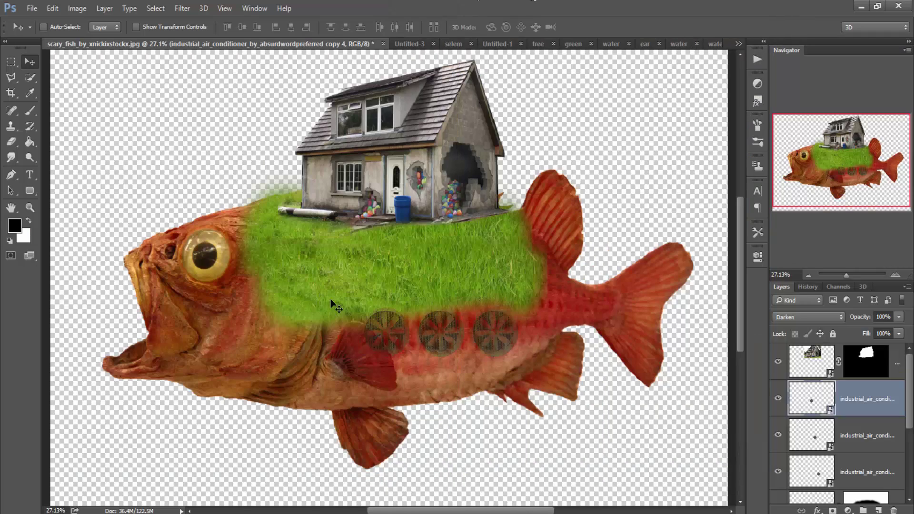
pyautogui.scroll(-3, 857, 452)
# Target the lower grass layer's mask and pick a soft Brush for painting in more grass
pyautogui.click(867, 399)
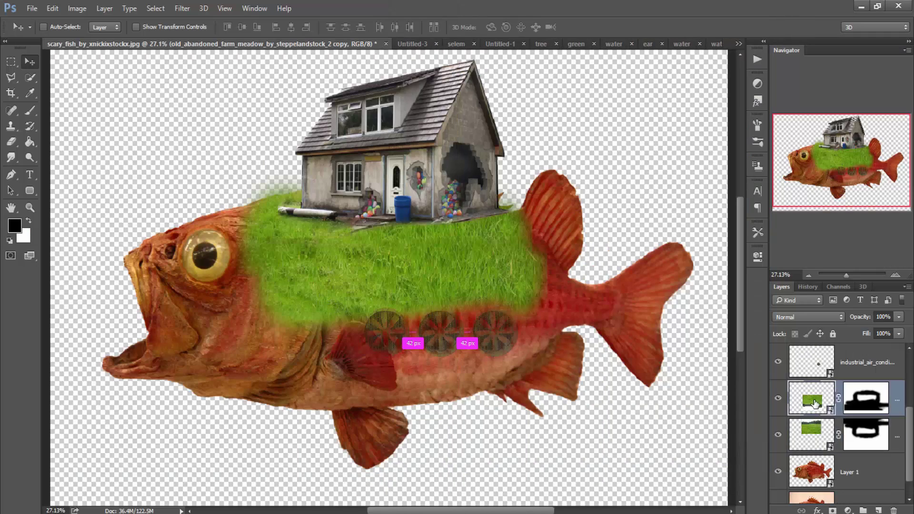
pyautogui.moveTo(397, 301)
pyautogui.mouseDown()
pyautogui.moveTo(367, 312)
pyautogui.moveTo(417, 324)
pyautogui.mouseUp()
pyautogui.click(868, 393)
pyautogui.press('b')
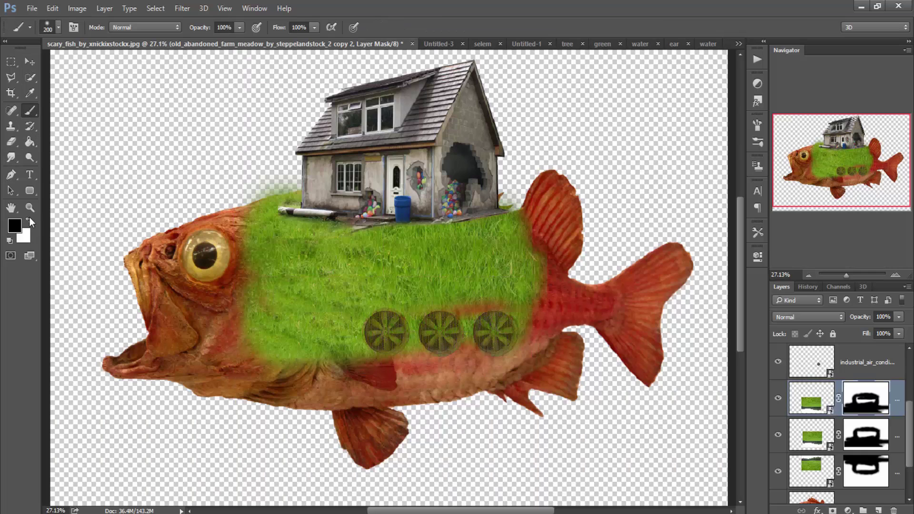
pyautogui.rightClick(396, 280)
pyautogui.click(311, 310)
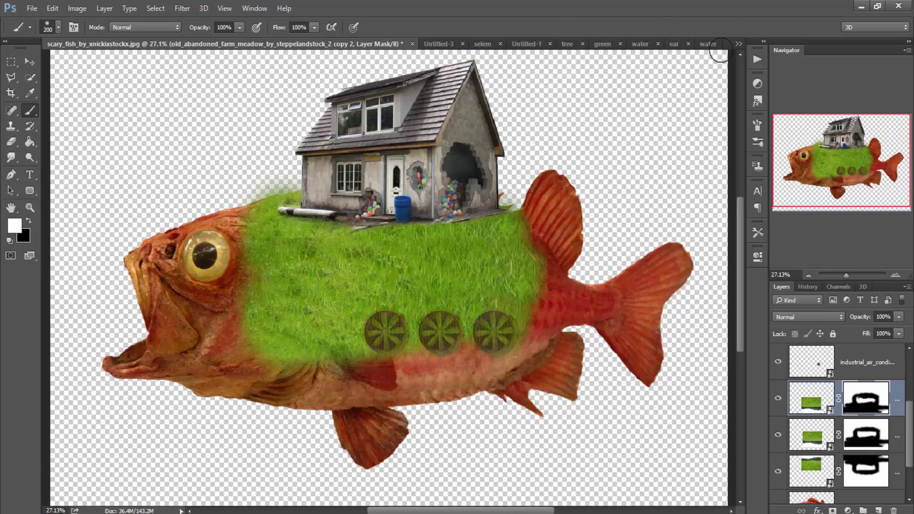
pyautogui.click(738, 43)
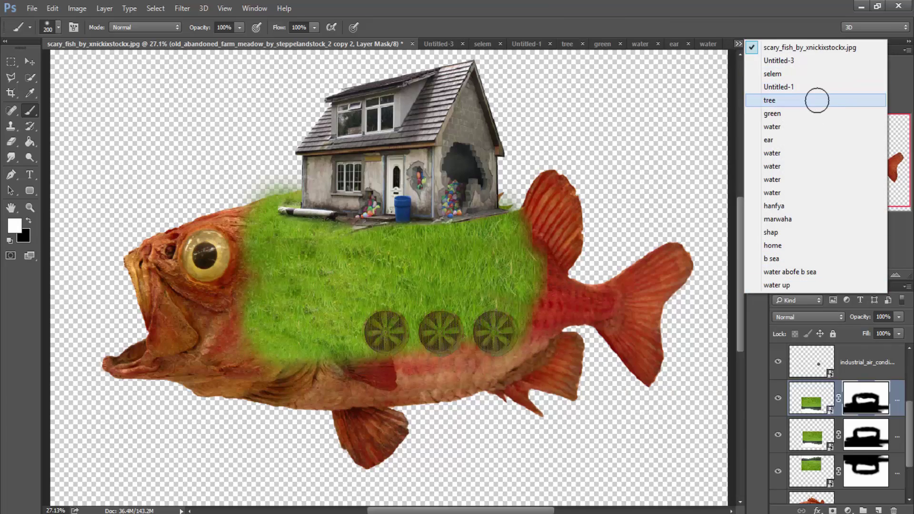
# In the tree document, turn the tree layer's mask off and back on
pyautogui.click(816, 97)
pyautogui.rightClick(863, 350)
pyautogui.click(838, 354)
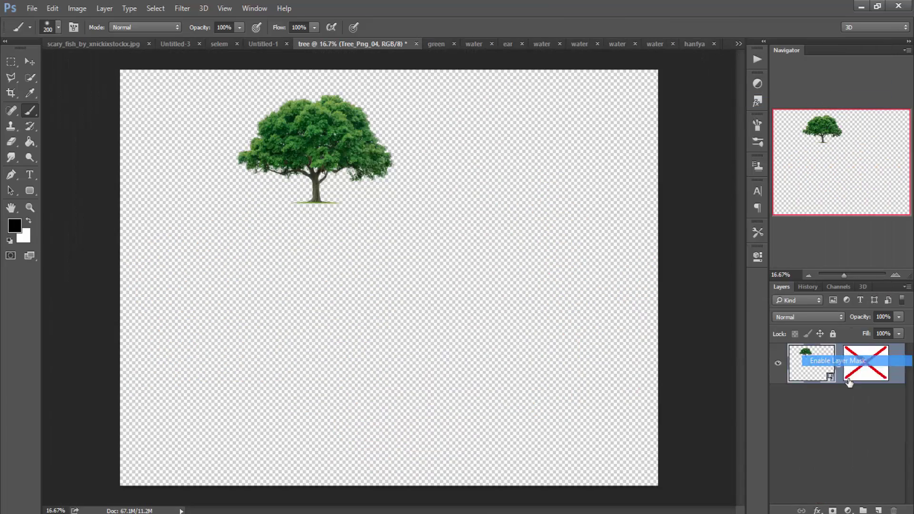
pyautogui.keyDown('shift'); pyautogui.click(861, 367); pyautogui.keyUp('shift')
pyautogui.scroll(4, 284, 107)
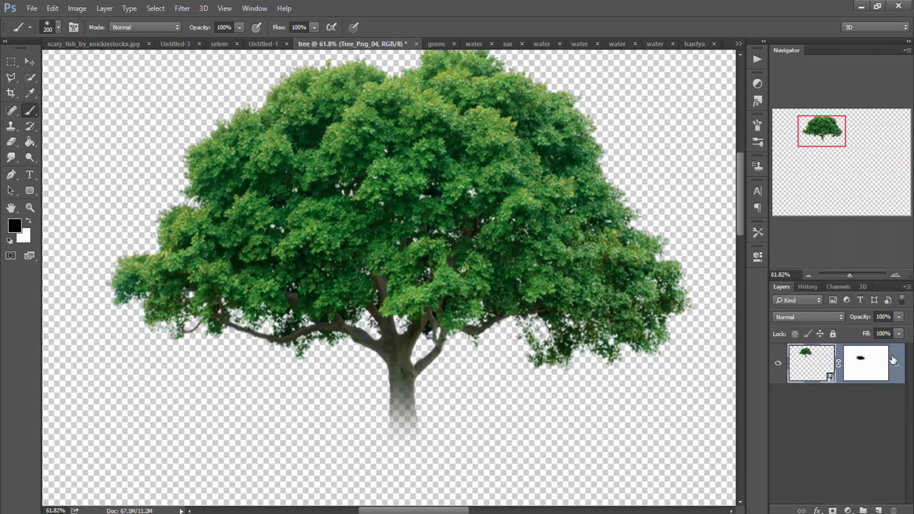
# Duplicate the tree into scary_fish, move it up-left behind the house, and fit the view
pyautogui.rightClick(893, 360)
pyautogui.click(809, 99)
pyautogui.click(482, 206)
pyautogui.click(453, 370)
pyautogui.click(552, 157)
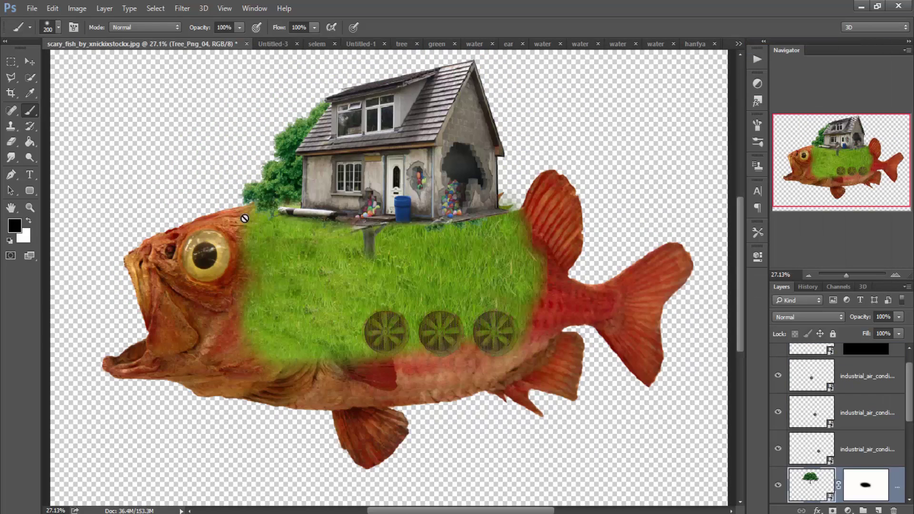
pyautogui.press('v')
pyautogui.moveTo(244, 219); pyautogui.dragTo(203, 143)
pyautogui.hotkey('ctrl', '0')
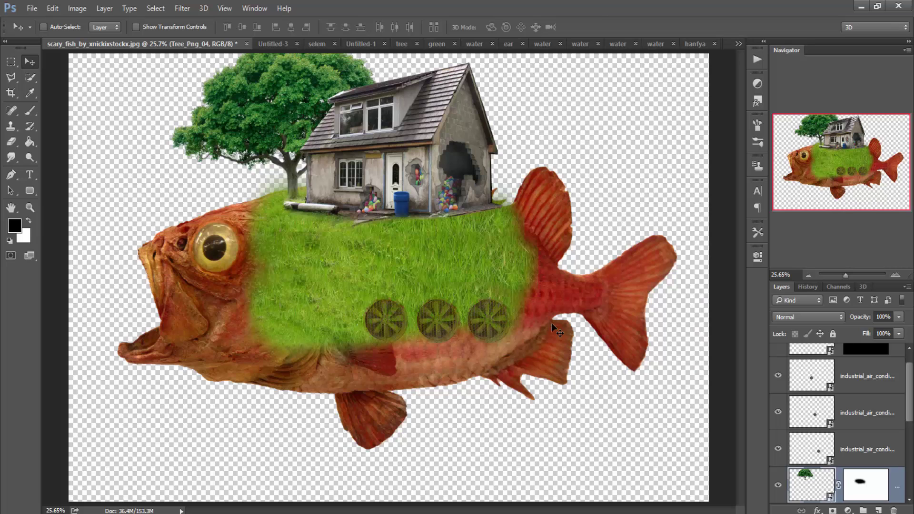
# Duplicate the aquarium layer from b sea into the fish composition
pyautogui.click(739, 43)
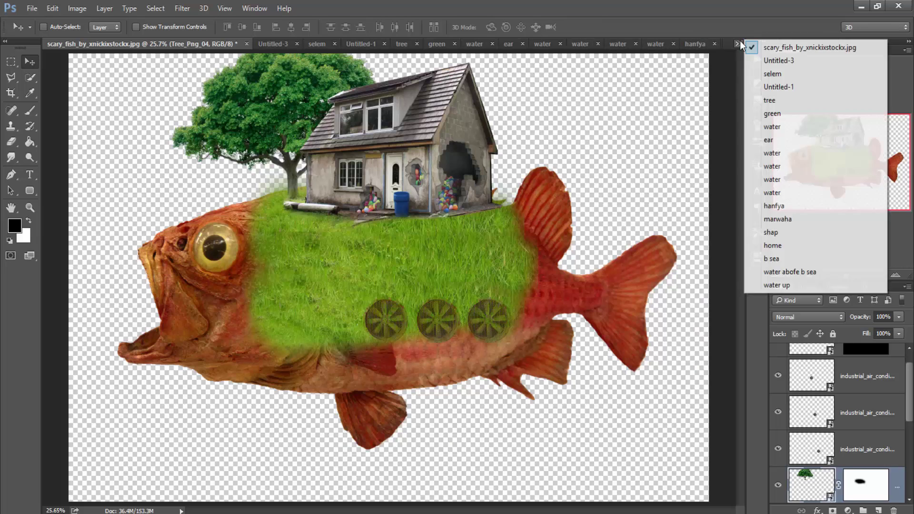
pyautogui.click(793, 258)
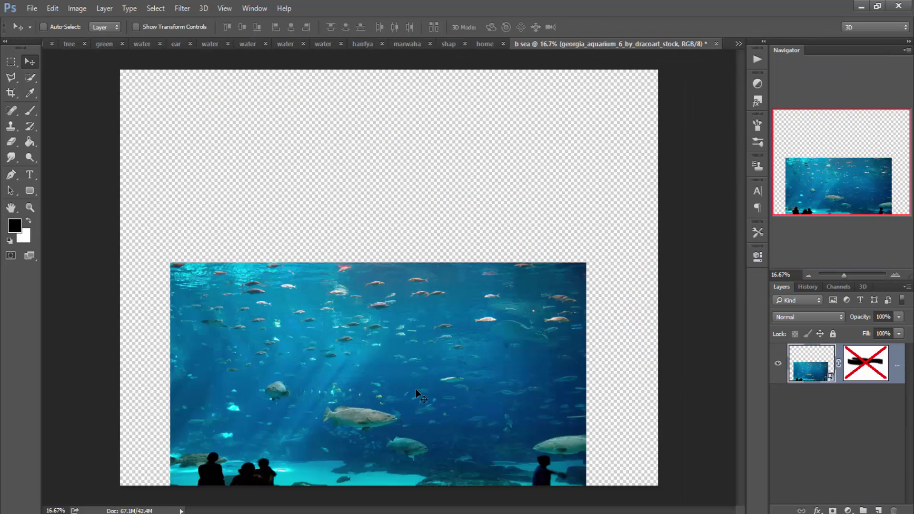
pyautogui.rightClick(858, 375)
pyautogui.click(774, 432)
pyautogui.rightClick(804, 362)
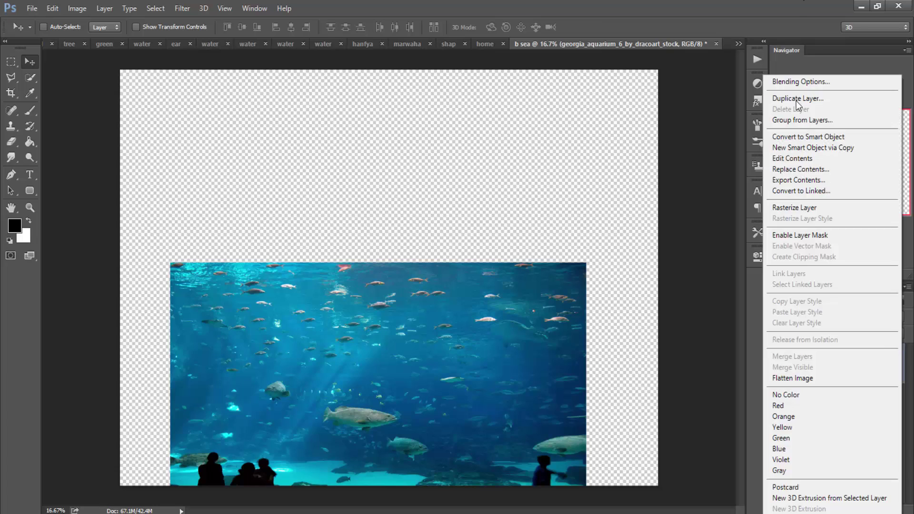
pyautogui.click(796, 101)
pyautogui.click(470, 204)
pyautogui.click(551, 159)
# Move the aquarium photo under the fish and squash its height with Free Transform
pyautogui.click(738, 43)
pyautogui.click(790, 142)
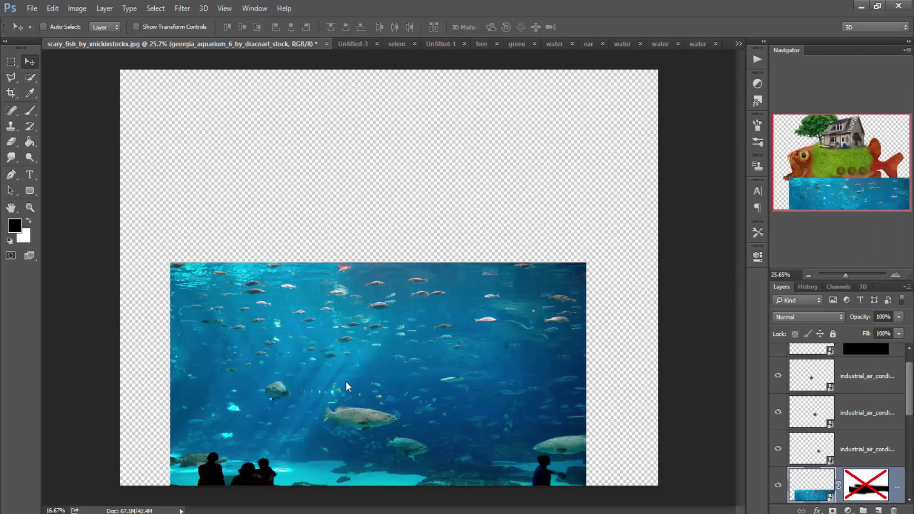
pyautogui.moveTo(478, 438)
pyautogui.mouseDown()
pyautogui.moveTo(478, 314)
pyautogui.moveTo(488, 361)
pyautogui.mouseUp()
pyautogui.hotkey('ctrl', 't')
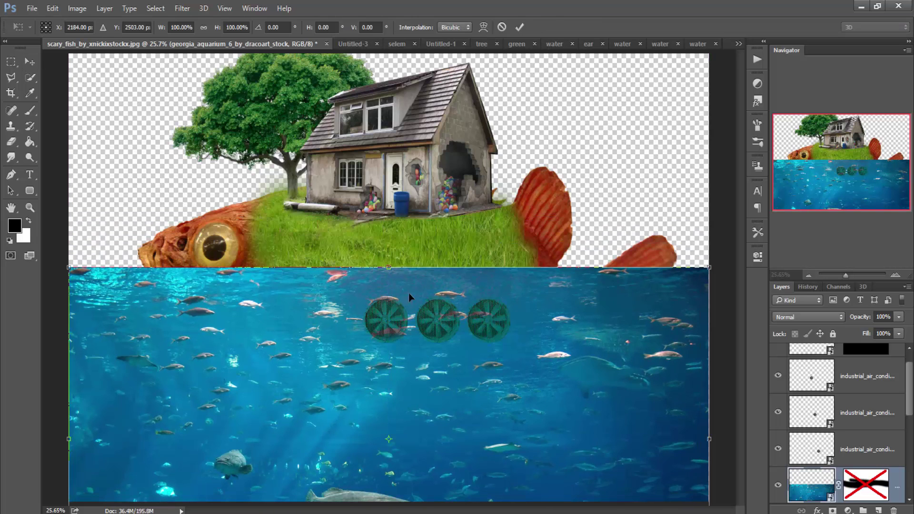
pyautogui.moveTo(389, 267)
pyautogui.mouseDown()
pyautogui.moveTo(383, 412)
pyautogui.moveTo(344, 428)
pyautogui.mouseUp()
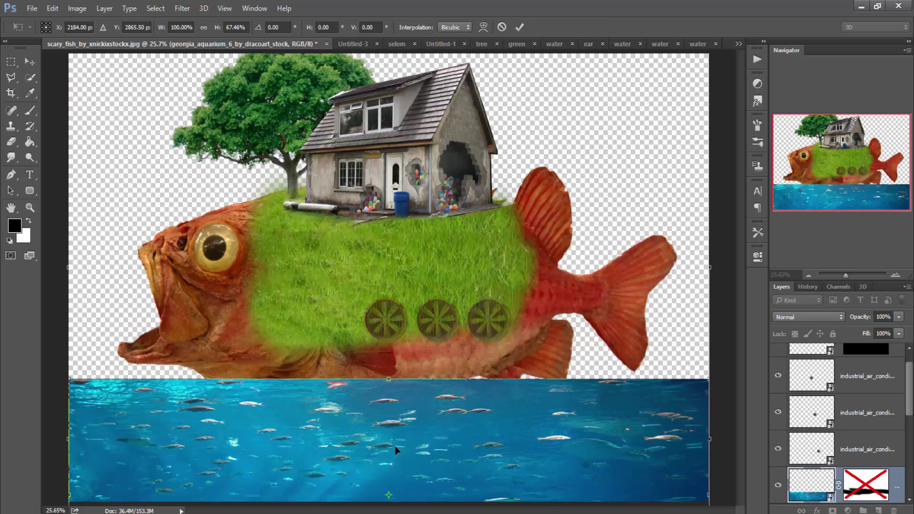
pyautogui.moveTo(395, 450)
pyautogui.mouseDown()
pyautogui.moveTo(390, 315)
pyautogui.moveTo(389, 370)
pyautogui.mouseUp()
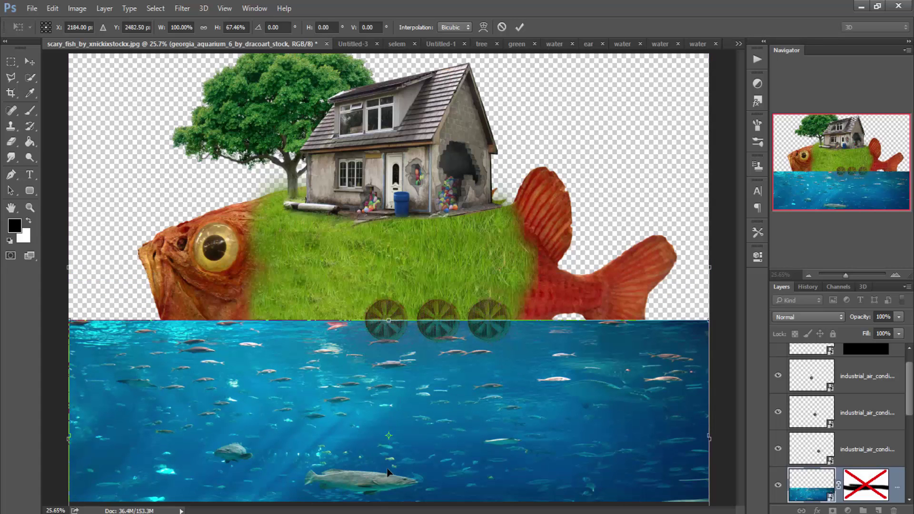
pyautogui.moveTo(392, 321); pyautogui.dragTo(389, 369)
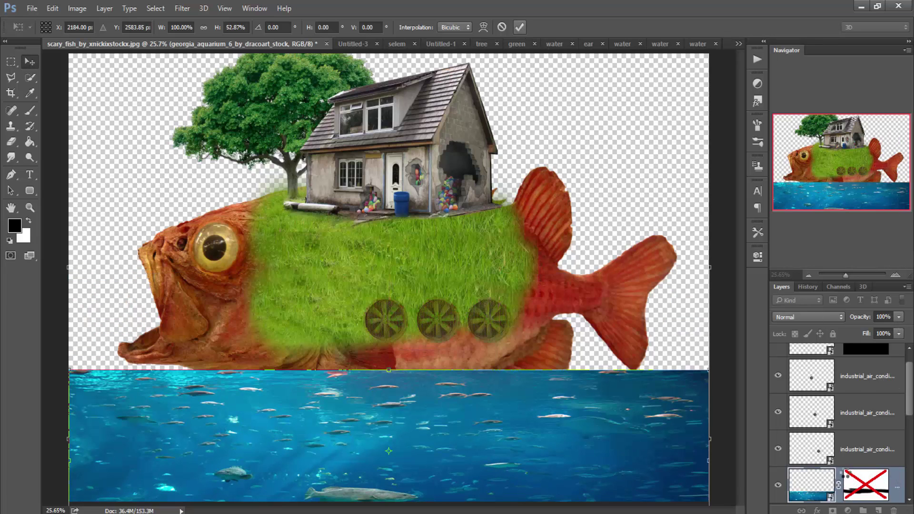
pyautogui.press('Return')
# Enable the sea layer's mask and try a mask stroke along the fish's belly, then undo it
pyautogui.rightClick(866, 485)
pyautogui.click(810, 194)
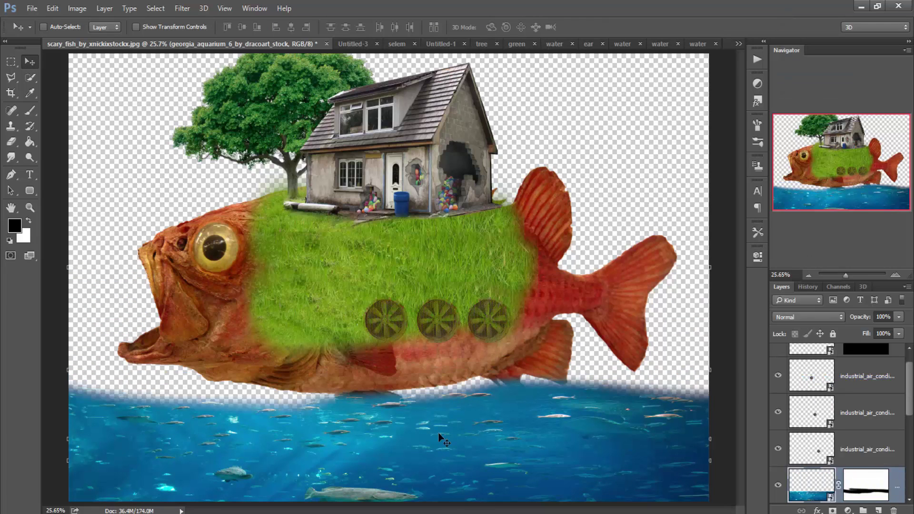
pyautogui.click(31, 113)
pyautogui.press('x')
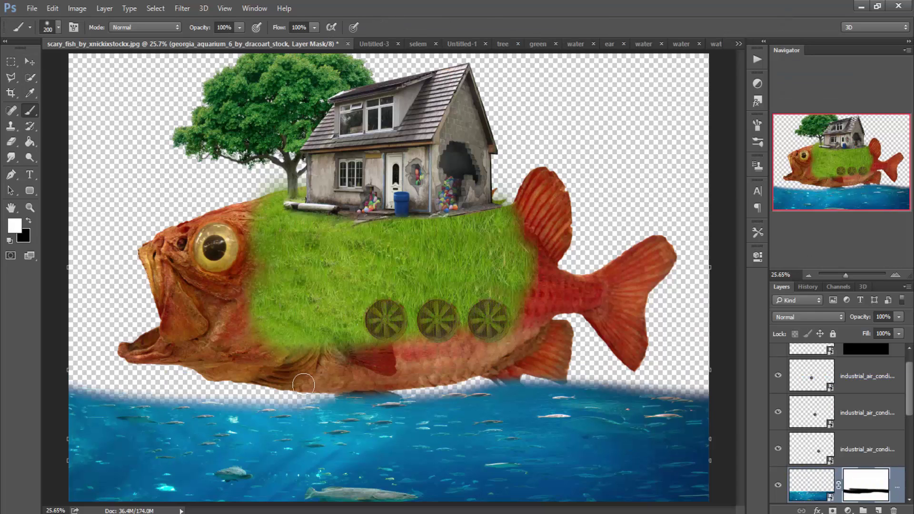
pyautogui.moveTo(363, 368); pyautogui.dragTo(615, 476)
pyautogui.hotkey('ctrl', 'z')
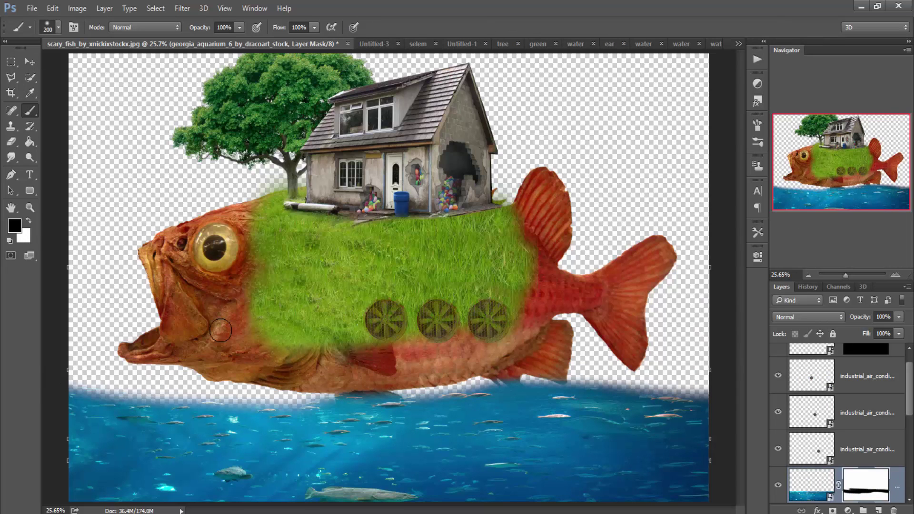
pyautogui.click(739, 44)
# Duplicate the water border layer from 'water abofe b sea' into scary_fish
pyautogui.click(791, 258)
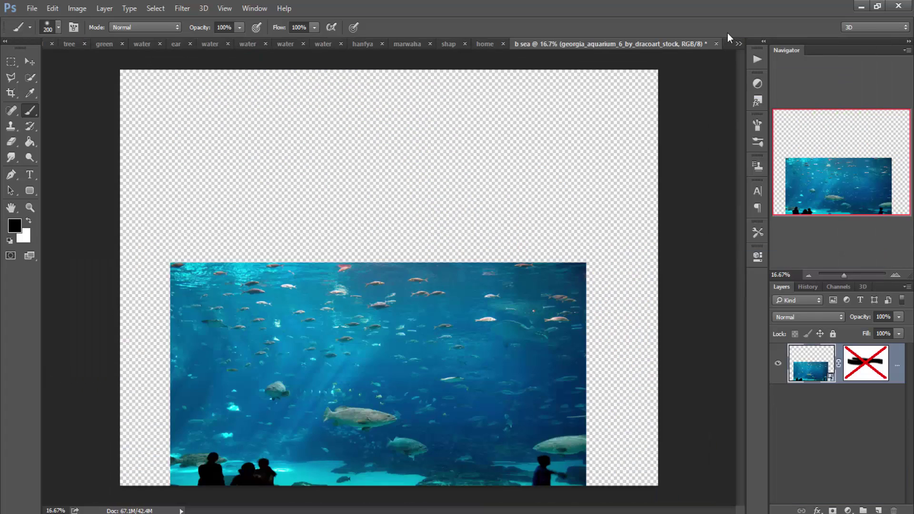
pyautogui.click(739, 43)
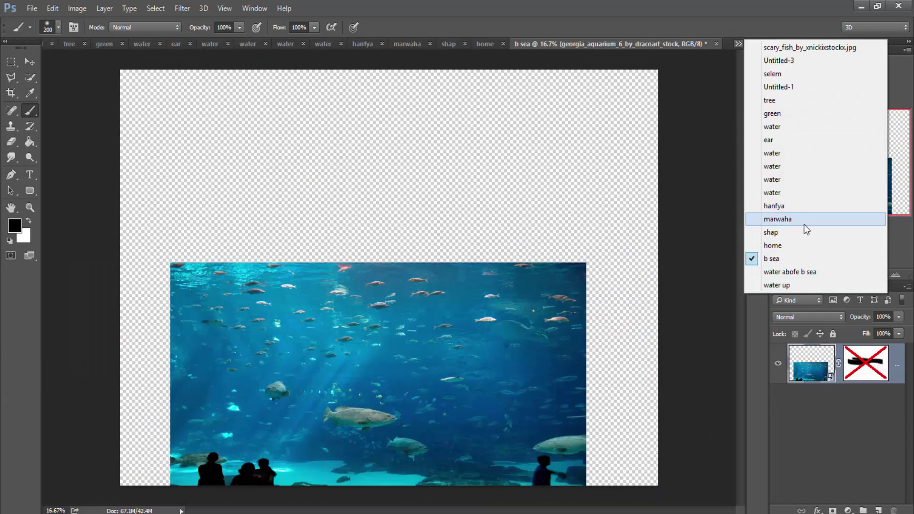
pyautogui.click(800, 272)
pyautogui.rightClick(866, 362)
pyautogui.press('Escape')
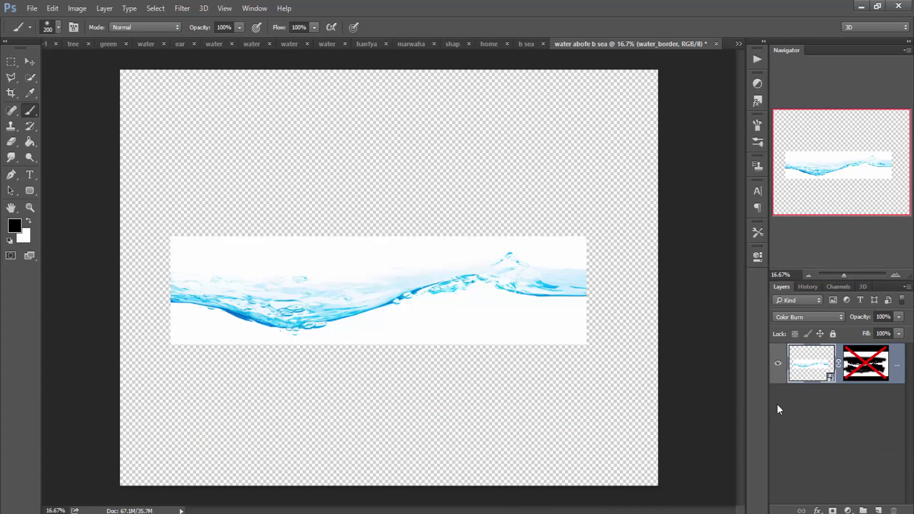
pyautogui.rightClick(778, 376)
pyautogui.rightClick(899, 357)
pyautogui.click(783, 103)
pyautogui.click(455, 206)
pyautogui.click(428, 370)
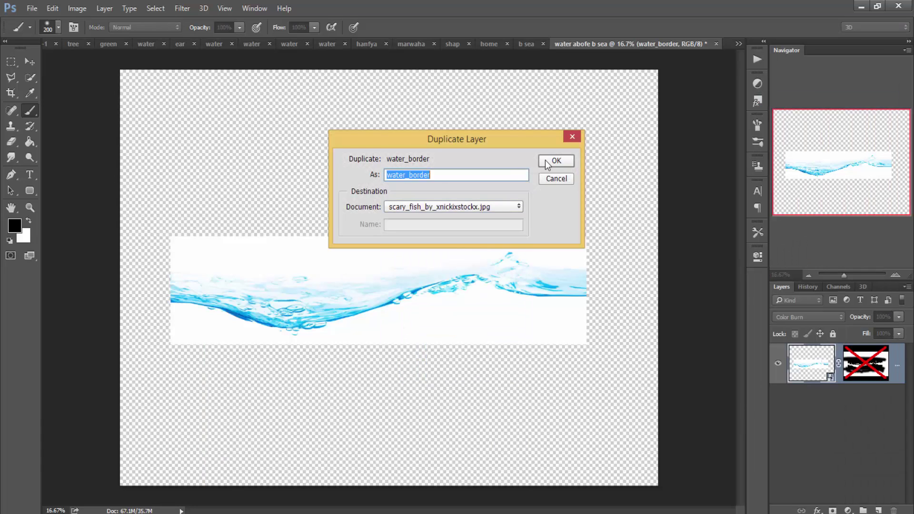
pyautogui.click(547, 159)
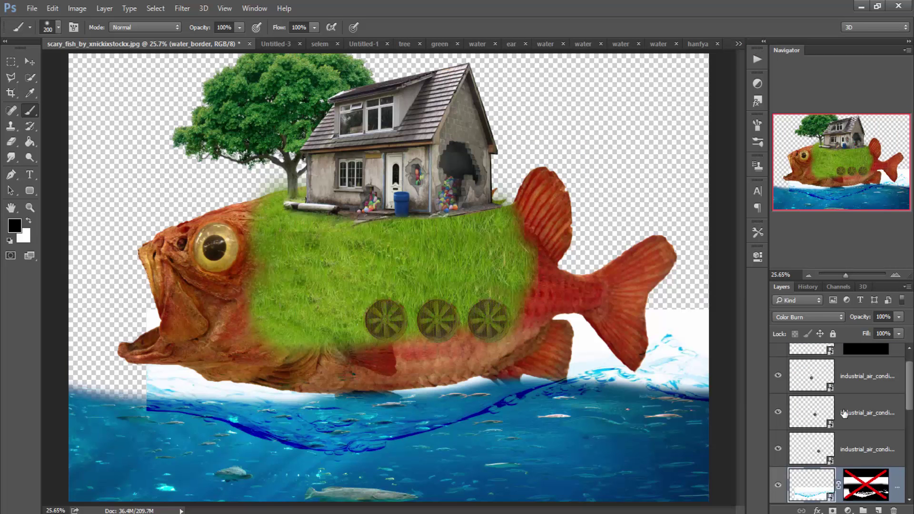
# Enable the water border's mask and position it along the sea surface beneath the fish
pyautogui.click(830, 317)
pyautogui.rightClick(866, 485)
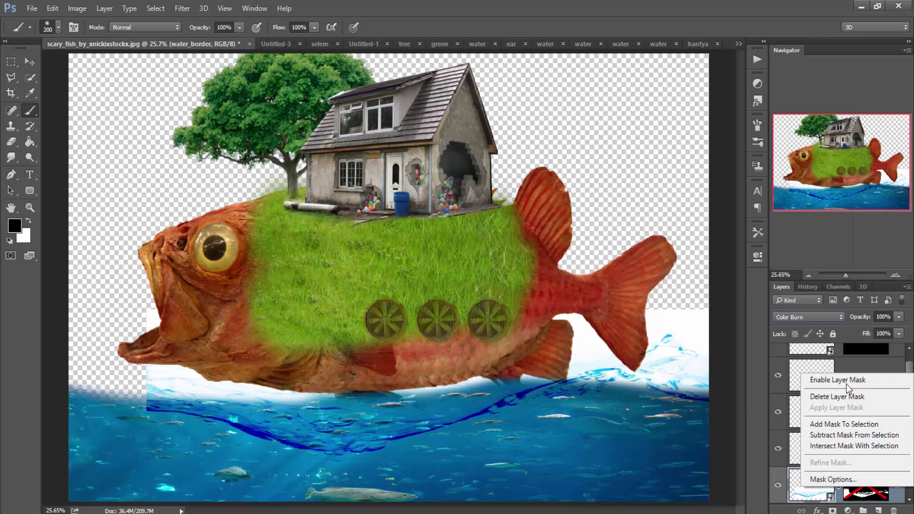
pyautogui.click(786, 379)
pyautogui.press('v')
pyautogui.moveTo(413, 418)
pyautogui.mouseDown()
pyautogui.moveTo(315, 421)
pyautogui.moveTo(384, 416)
pyautogui.mouseUp()
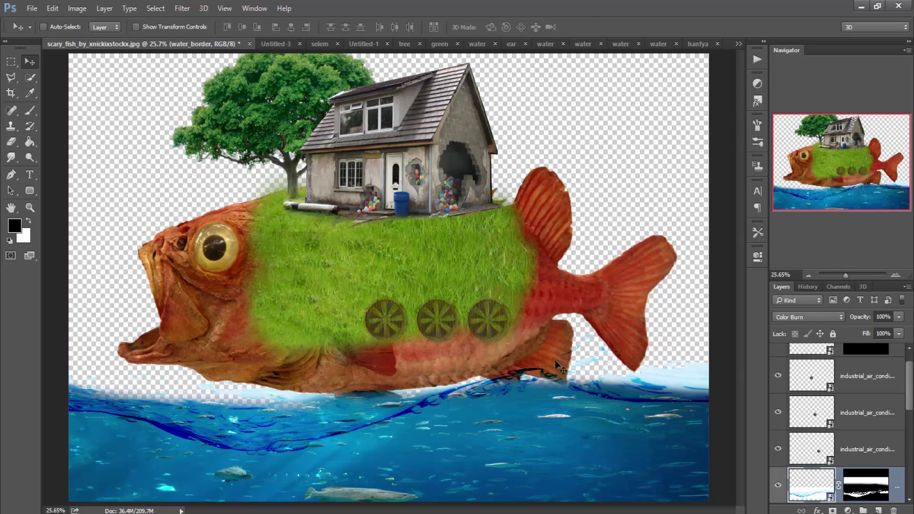
pyautogui.hotkey('ctrl', 'Tab')
# Duplicate the well image layer into the fish composition and move it up-left
pyautogui.rightClick(810, 373)
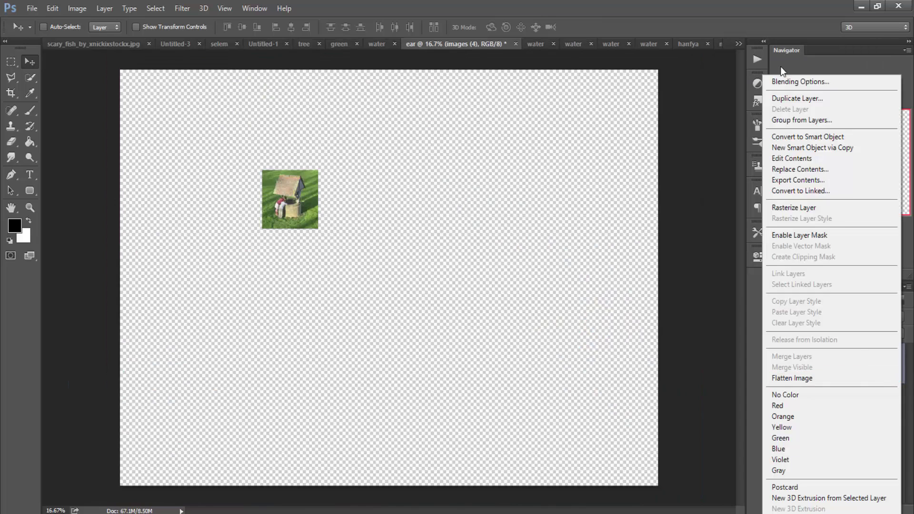
pyautogui.click(798, 98)
pyautogui.click(480, 204)
pyautogui.click(516, 290)
pyautogui.click(553, 159)
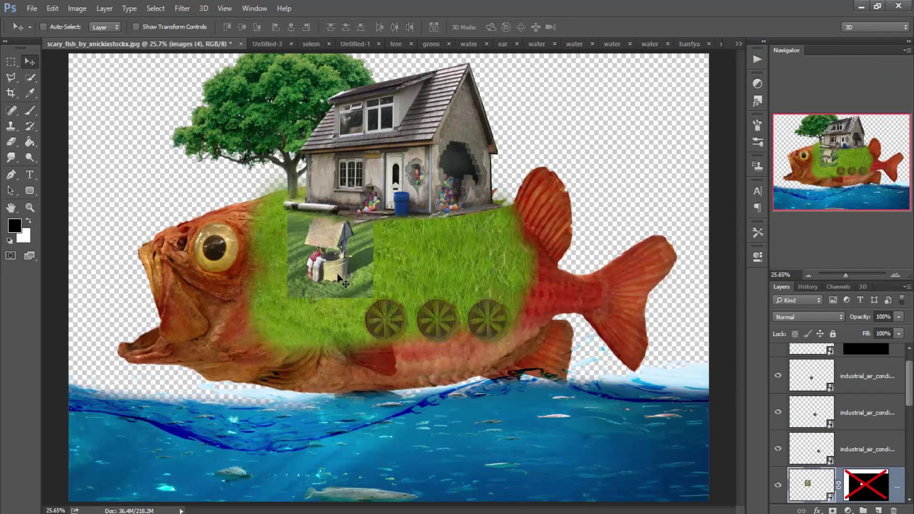
pyautogui.moveTo(343, 281); pyautogui.dragTo(262, 220)
# Re-enable the well layer's mask, compare it on and off, then show the selem document
pyautogui.keyDown('shift'); pyautogui.click(866, 484); pyautogui.keyUp('shift')
pyautogui.rightClick(866, 484)
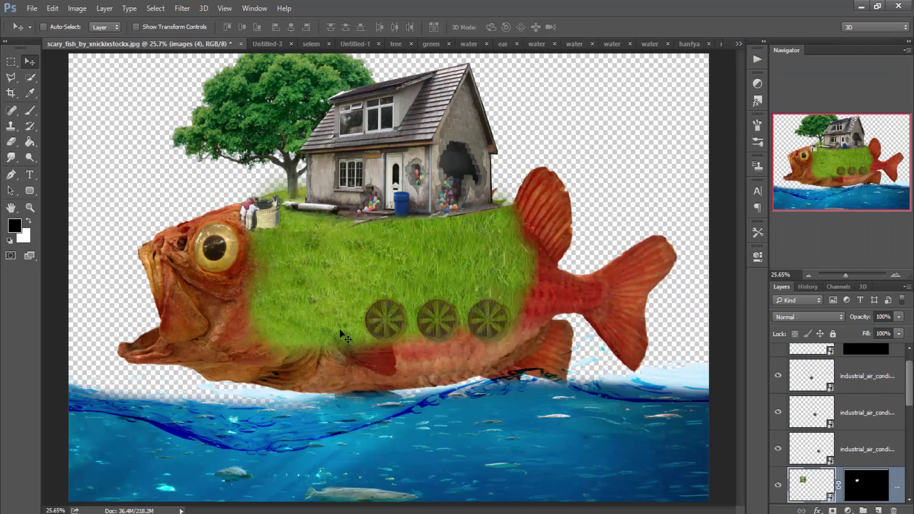
pyautogui.scroll(3, 251, 122)
pyautogui.press('b')
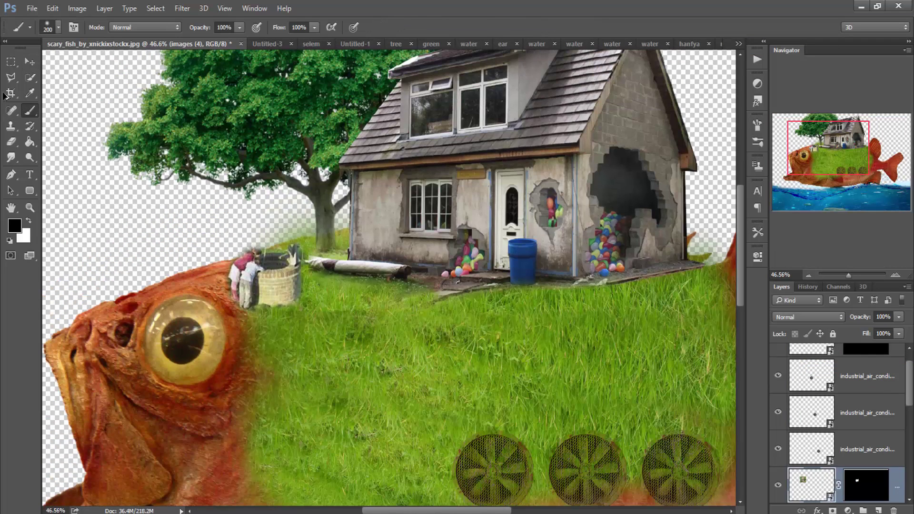
pyautogui.hotkey('ctrl', 'z')
pyautogui.click(739, 43)
pyautogui.click(776, 74)
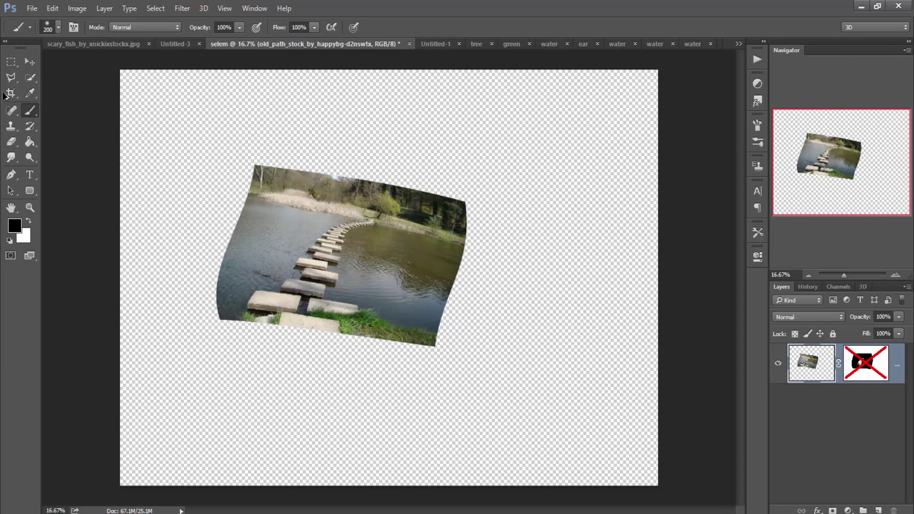
# Duplicate the stepping-stone path layer into the fish composite and move it up-left over the fish
pyautogui.rightClick(812, 363)
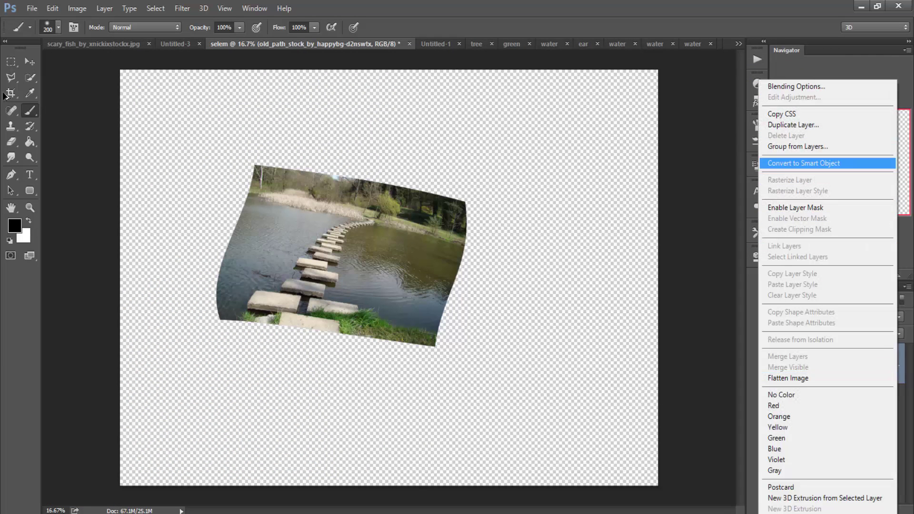
pyautogui.click(829, 125)
pyautogui.press('Return')
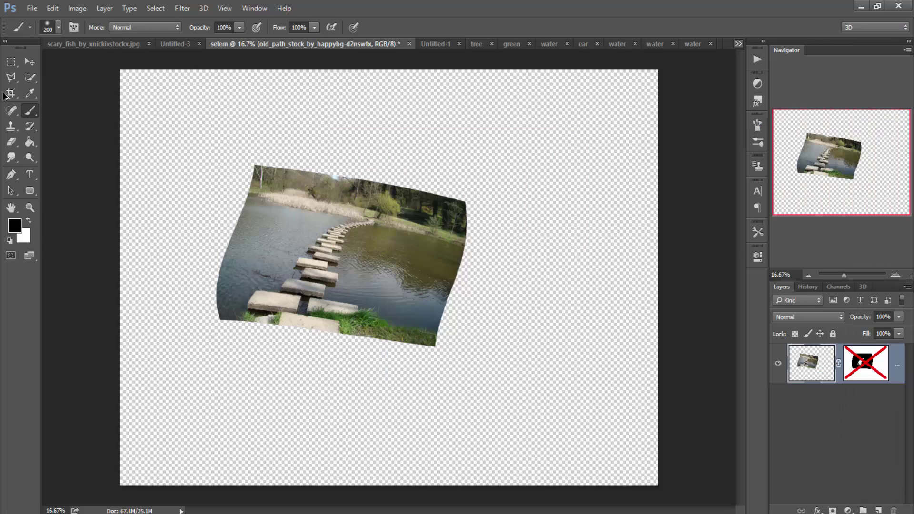
pyautogui.hotkey('ctrl', '0')
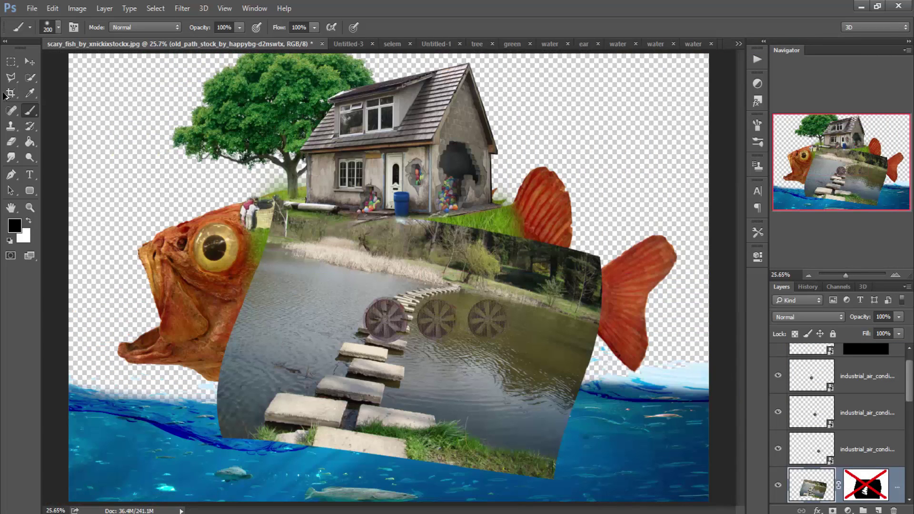
pyautogui.press('v')
pyautogui.moveTo(428, 276)
pyautogui.mouseDown()
pyautogui.moveTo(333, 195)
pyautogui.moveTo(330, 205)
pyautogui.mouseUp()
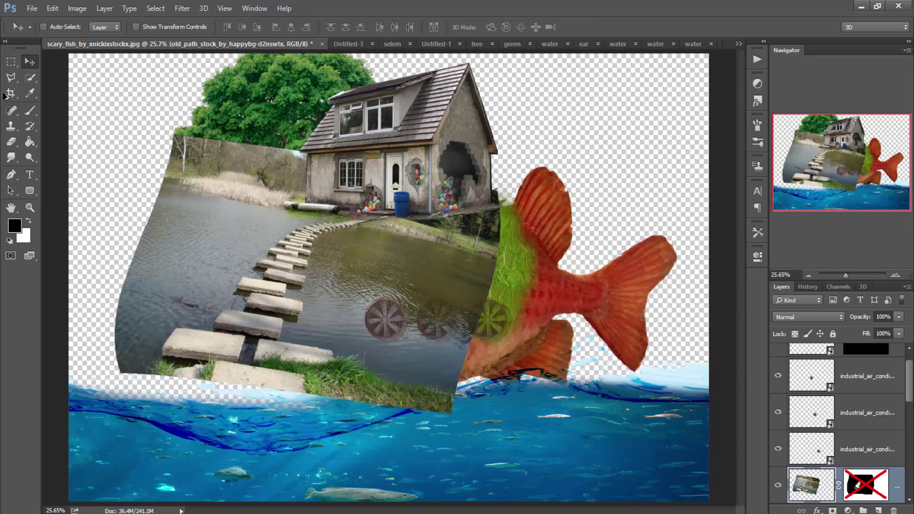
# Re-enable the stone path's mask and nudge the path into place with Shift+arrow keys
pyautogui.rightClick(866, 485)
pyautogui.click(829, 373)
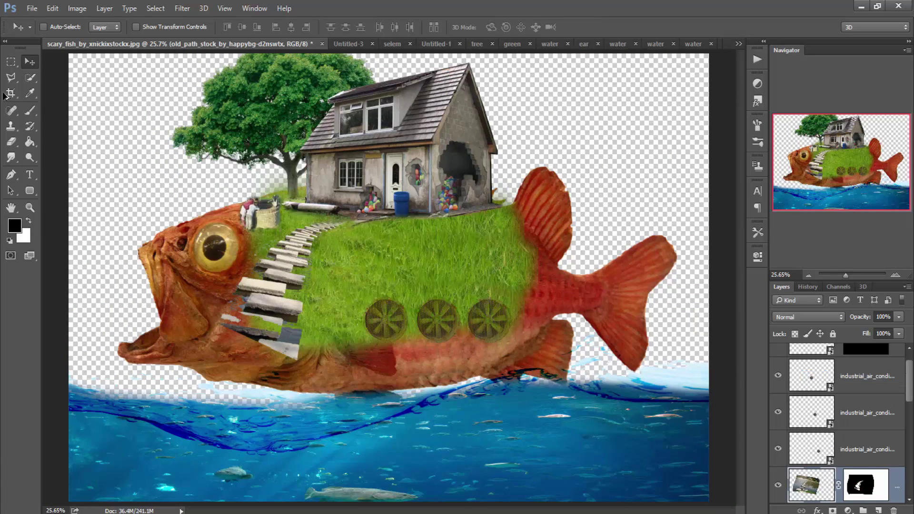
pyautogui.hotkey('shift', 'Right')
pyautogui.hotkey('shift', 'Right')
pyautogui.hotkey('shift', 'Right')
pyautogui.hotkey('shift', 'Up')
pyautogui.hotkey('shift', 'Up')
pyautogui.hotkey('shift', 'Up')
pyautogui.hotkey('shift', 'Right')
pyautogui.hotkey('shift', 'Right')
pyautogui.hotkey('shift', 'Right')
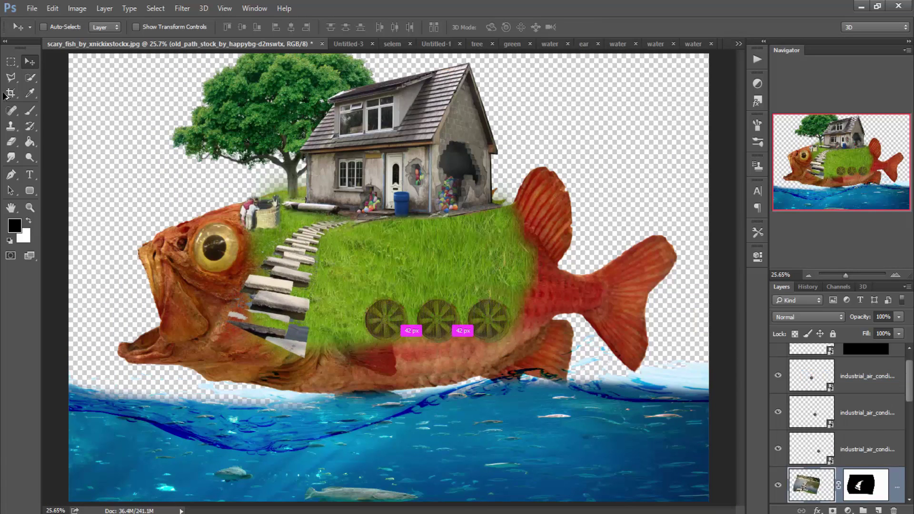
pyautogui.hotkey('shift', 'Right')
pyautogui.hotkey('shift', 'Right')
pyautogui.hotkey('shift', 'Right')
pyautogui.hotkey('shift', 'Down')
pyautogui.hotkey('shift', 'Down')
pyautogui.hotkey('shift', 'Down')
pyautogui.hotkey('shift', 'Right')
pyautogui.hotkey('shift', 'Right')
pyautogui.hotkey('shift', 'Right')
pyautogui.hotkey('shift', 'Right')
pyautogui.hotkey('shift', 'Right')
pyautogui.hotkey('shift', 'Right')
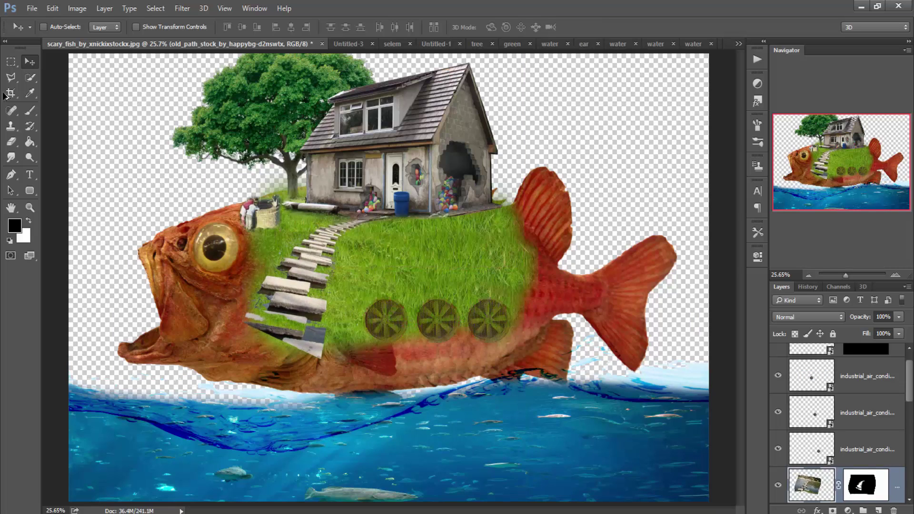
pyautogui.hotkey('shift', 'Right')
pyautogui.hotkey('shift', 'Right')
pyautogui.hotkey('shift', 'Right')
pyautogui.hotkey('shift', 'Up')
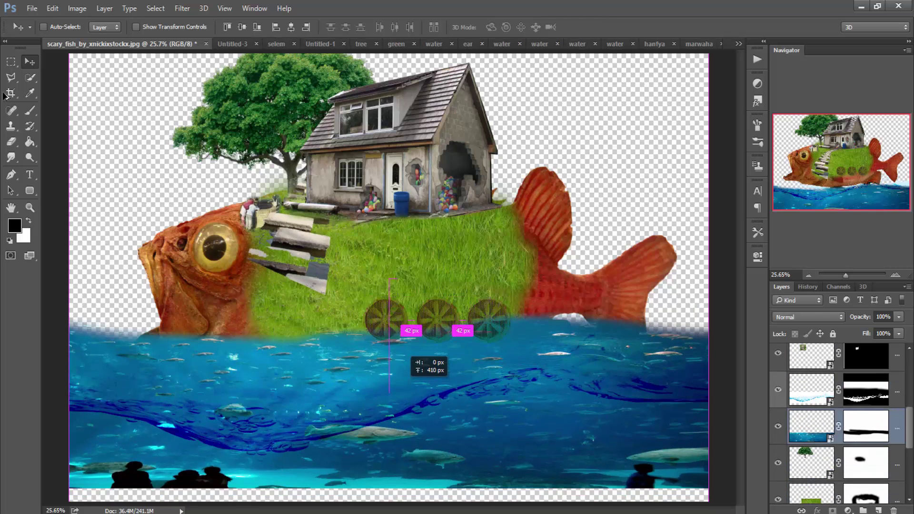
# Lower the sea layer about 105 px, shift it slightly right, and raise the wave border about 55 px
pyautogui.hotkey('shift', 'Down')
pyautogui.hotkey('shift', 'Down')
pyautogui.hotkey('shift', 'Down')
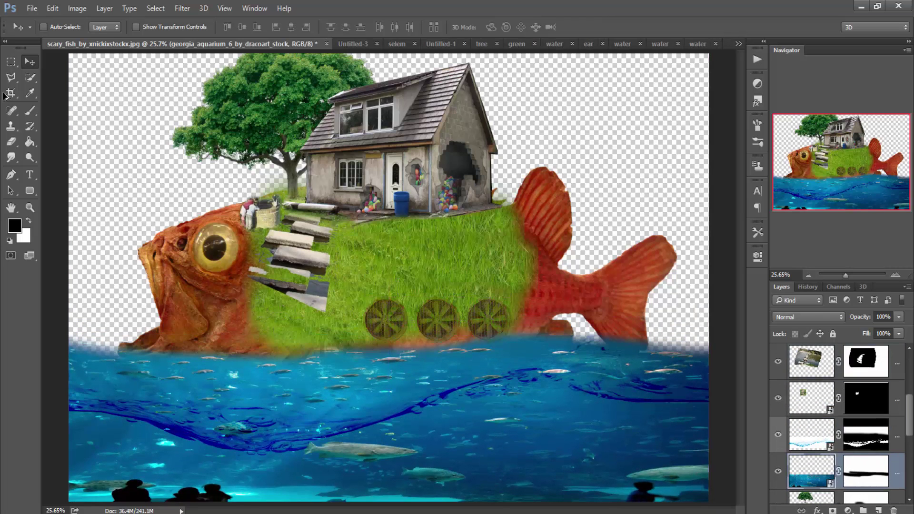
pyautogui.hotkey('ctrl', 't')
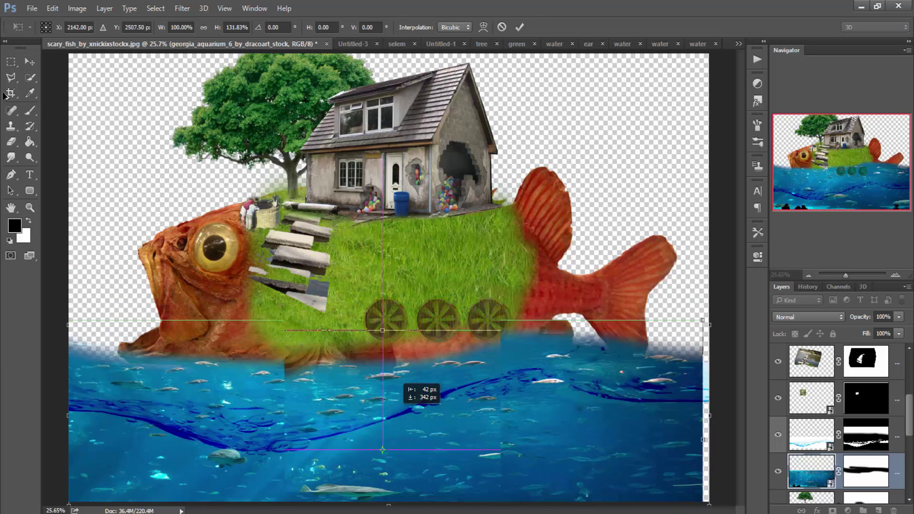
pyautogui.moveTo(415, 258); pyautogui.dragTo(409, 307)
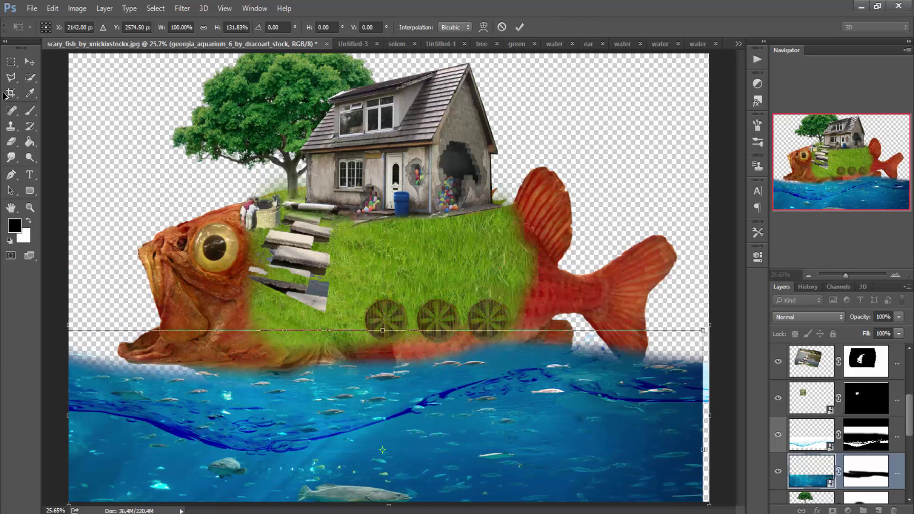
pyautogui.moveTo(444, 426); pyautogui.dragTo(450, 427)
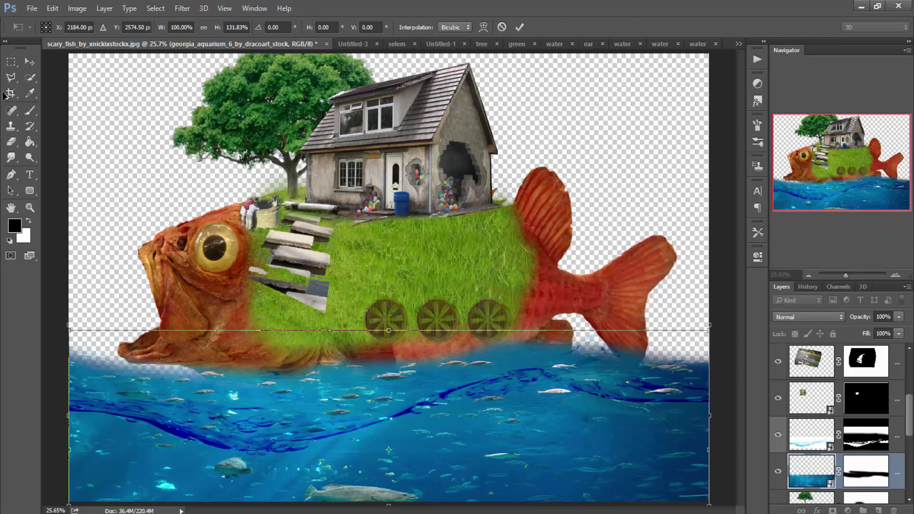
pyautogui.press('Return')
pyautogui.moveTo(297, 383); pyautogui.dragTo(297, 357)
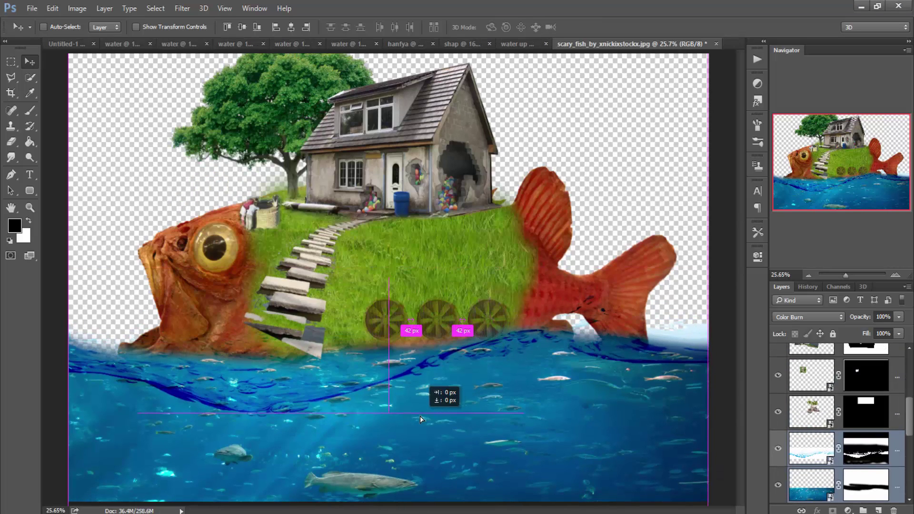
# Raise the bottom water over the fish's lower half, then group the wheels and lift them about 118 px
pyautogui.hotkey('ctrl', 't')
pyautogui.moveTo(385, 338); pyautogui.dragTo(405, 436)
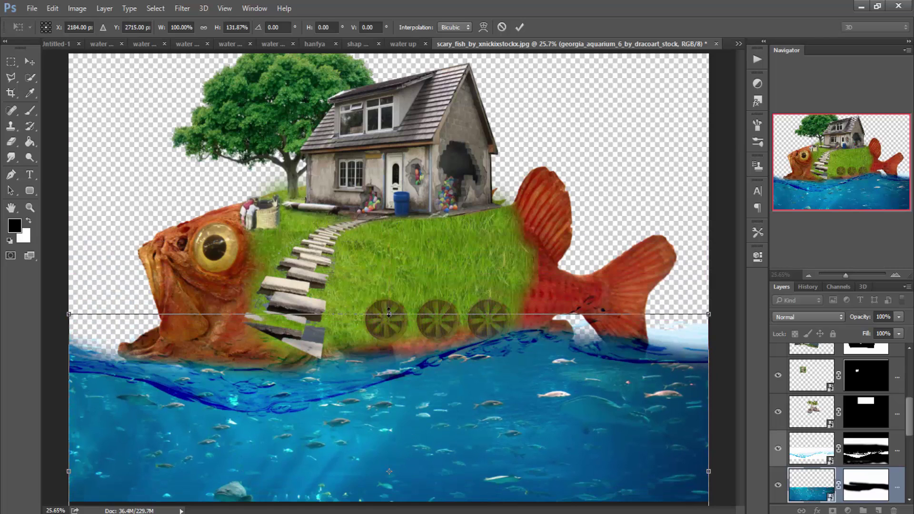
pyautogui.press('Return')
pyautogui.hotkey('ctrl', 'g')
pyautogui.moveTo(446, 329); pyautogui.dragTo(442, 303)
# Group the meadow layers into Group 2 and rotate the third meadow copy along the stairs
pyautogui.scroll(-3, 833, 436)
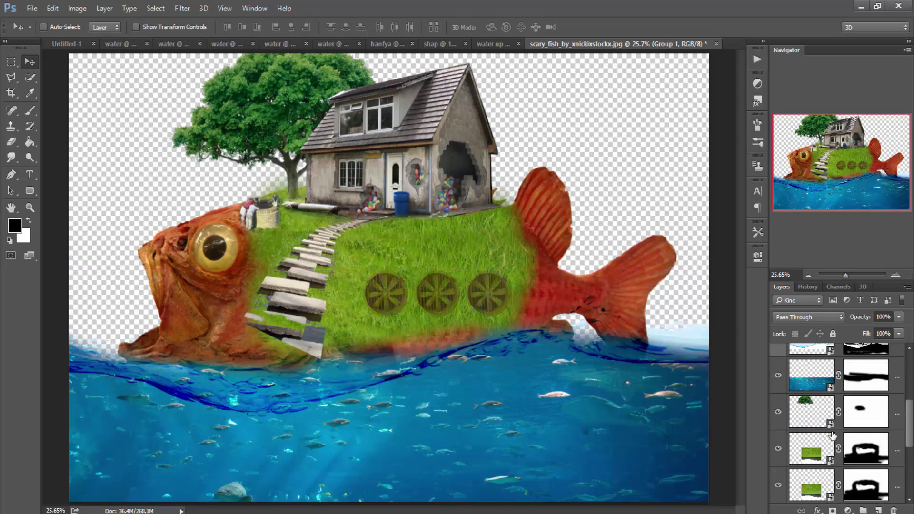
pyautogui.keyDown('shift'); pyautogui.click(810, 424); pyautogui.keyUp('shift')
pyautogui.hotkey('ctrl', 'g')
pyautogui.click(792, 424)
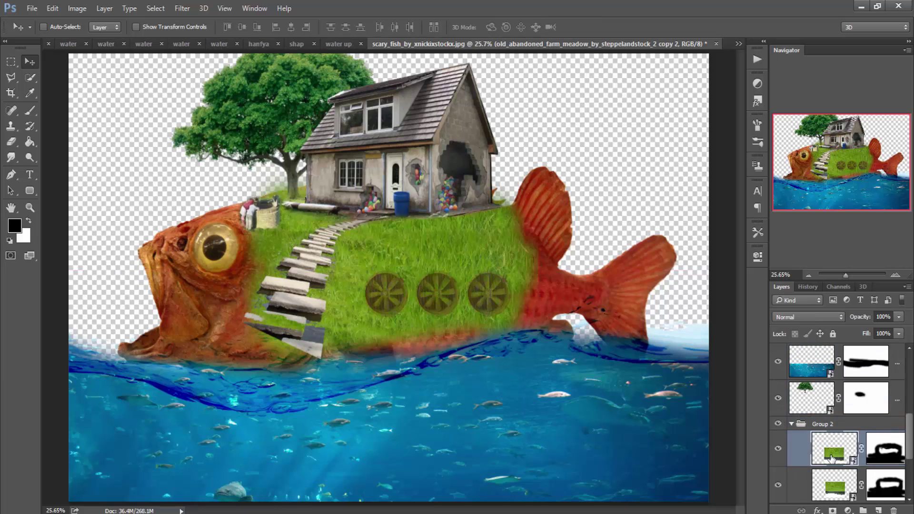
pyautogui.scroll(3, 833, 429)
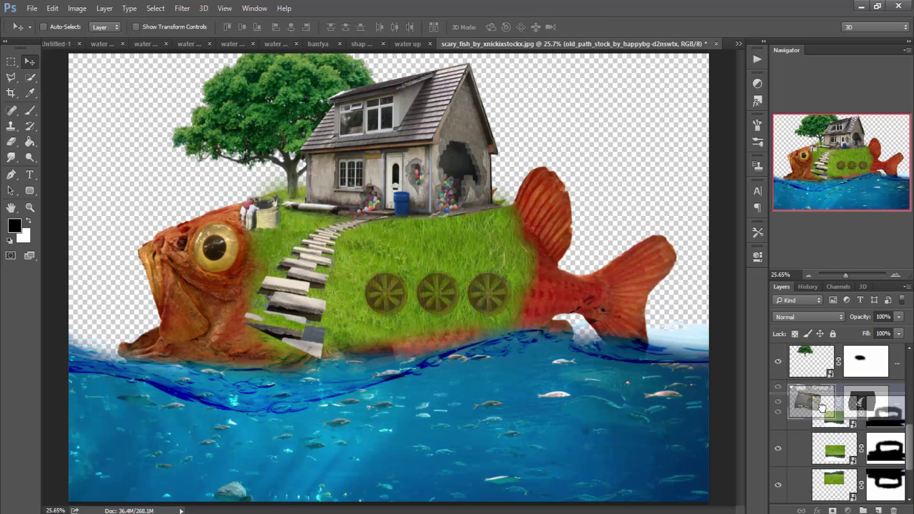
pyautogui.keyDown('ctrl'); pyautogui.click(372, 326); pyautogui.keyUp('ctrl')
pyautogui.hotkey('ctrl', 't')
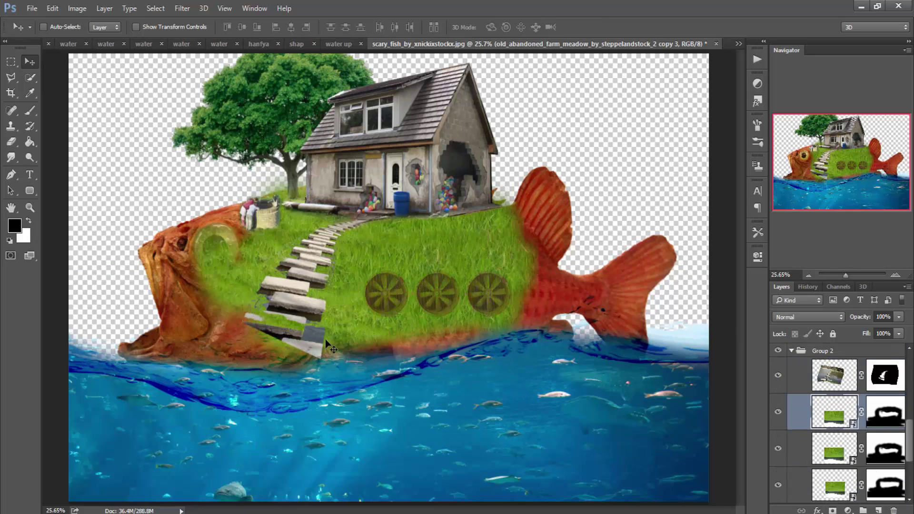
pyautogui.moveTo(328, 299); pyautogui.dragTo(336, 290)
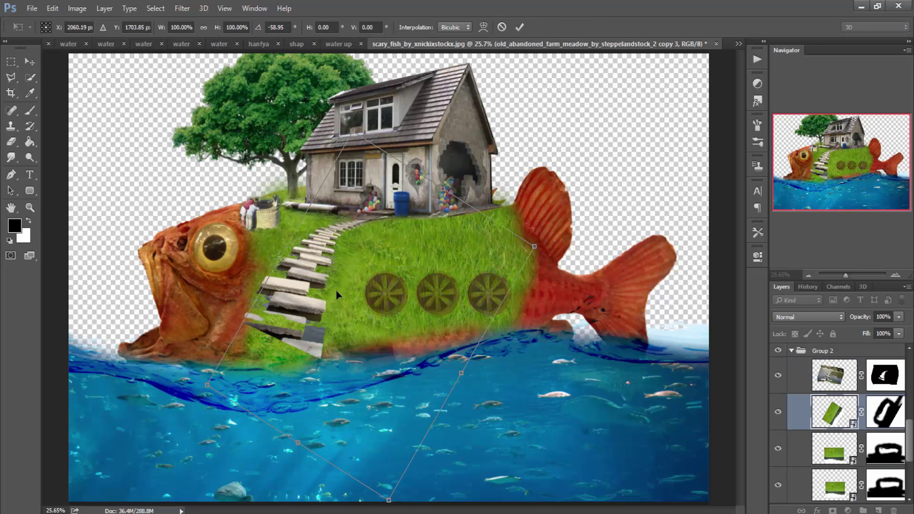
pyautogui.press('Return')
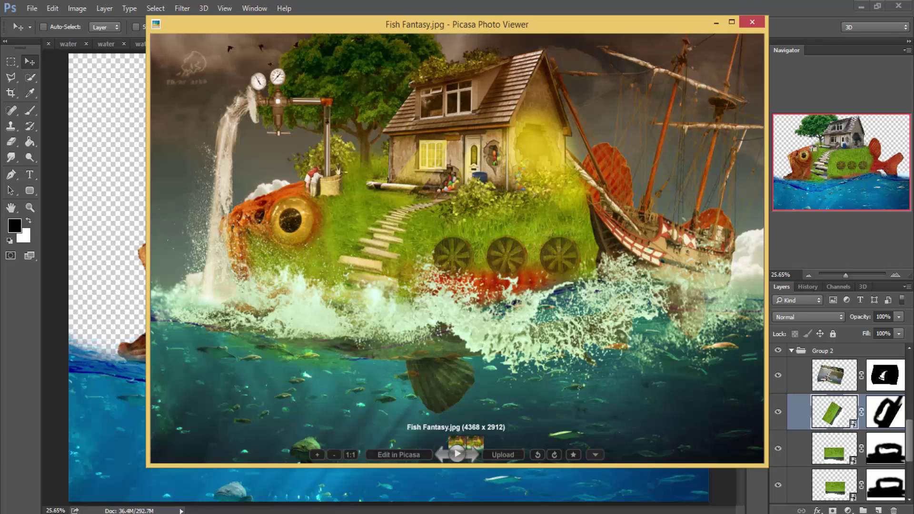
# Move the grass patch above the stone path, then scale and rotate it over the stairs
pyautogui.hotkey('ctrl', ']')
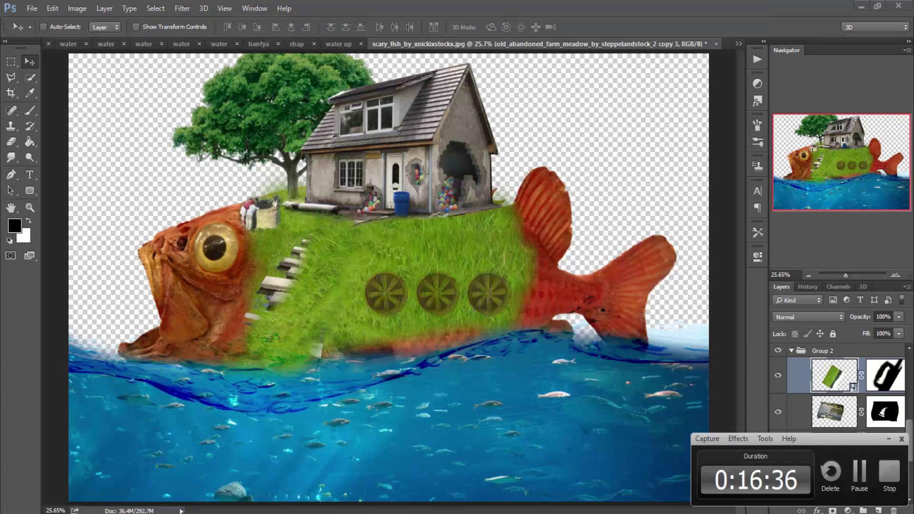
pyautogui.moveTo(327, 279); pyautogui.dragTo(302, 289)
pyautogui.hotkey('ctrl', 't')
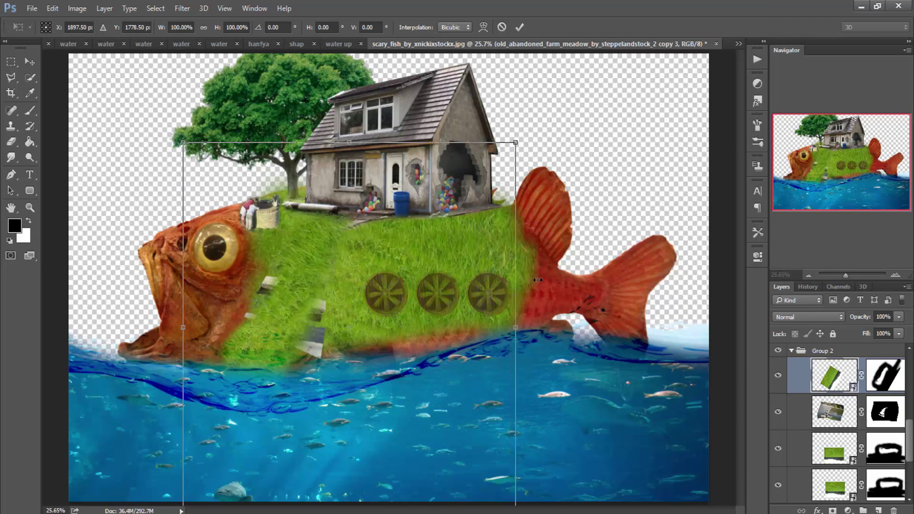
pyautogui.moveTo(537, 280); pyautogui.dragTo(349, 284)
pyautogui.moveTo(649, 99); pyautogui.dragTo(618, 107)
pyautogui.press('Return')
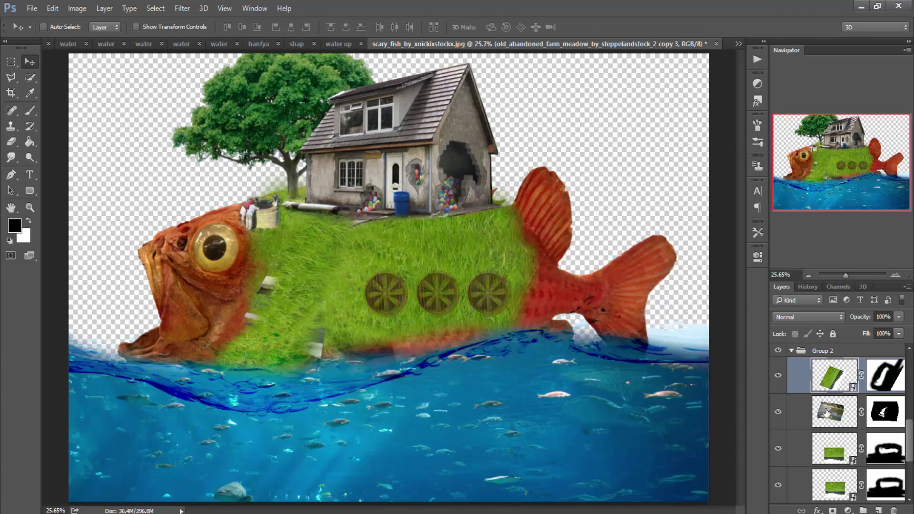
# Load and invert the stone path selection, then paint the grass mask to reveal the stairs
pyautogui.keyDown('ctrl'); pyautogui.click(829, 414); pyautogui.keyUp('ctrl')
pyautogui.hotkey('ctrl', 'shift', 'i')
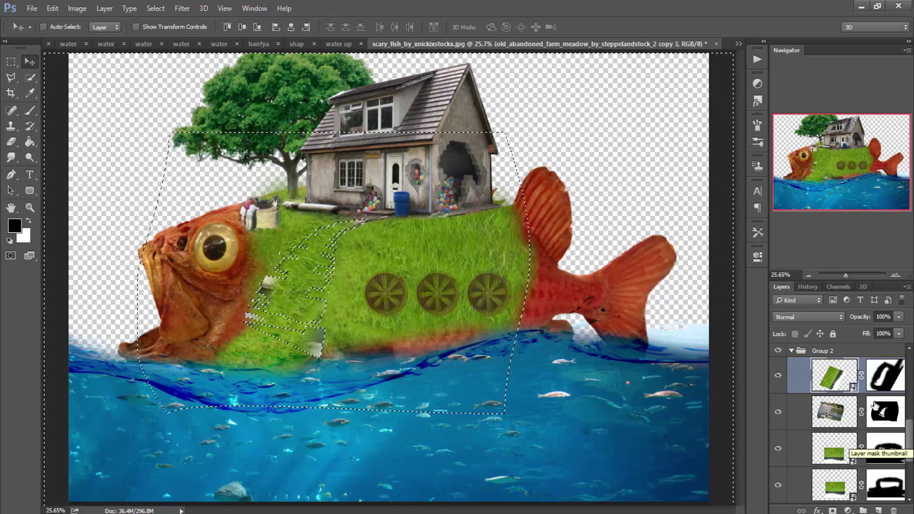
pyautogui.click(885, 375)
pyautogui.press('b')
pyautogui.moveTo(343, 226); pyautogui.dragTo(278, 324)
pyautogui.moveTo(310, 253)
pyautogui.mouseDown()
pyautogui.moveTo(291, 347)
pyautogui.moveTo(348, 232)
pyautogui.mouseUp()
pyautogui.hotkey('ctrl', 'd')
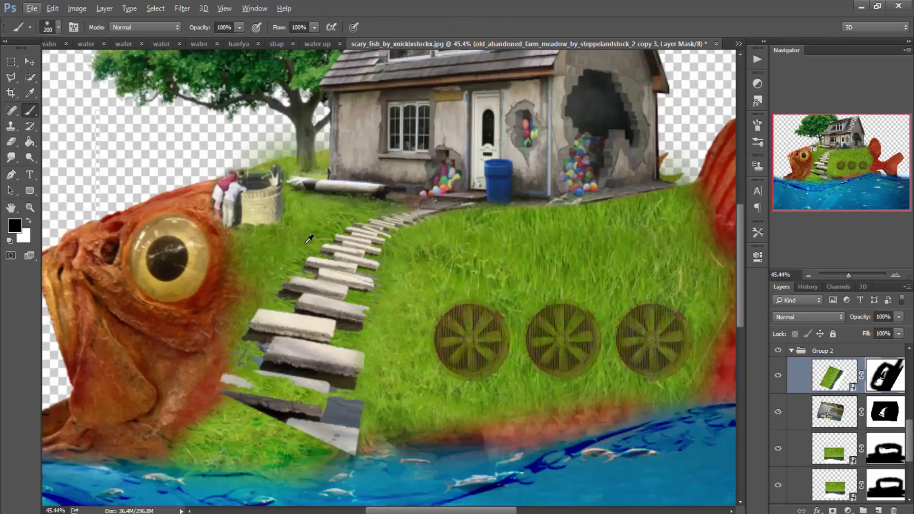
# Target the grass layer's mask and set the brush size to 26
pyautogui.keyDown('alt'); pyautogui.scroll(5, 308, 227); pyautogui.keyUp('alt')
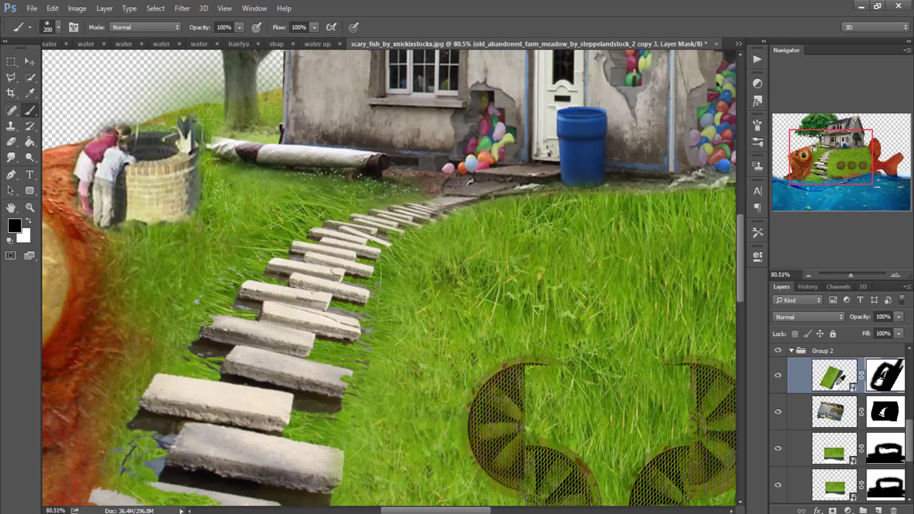
pyautogui.scroll(2, 839, 395)
pyautogui.click(824, 448)
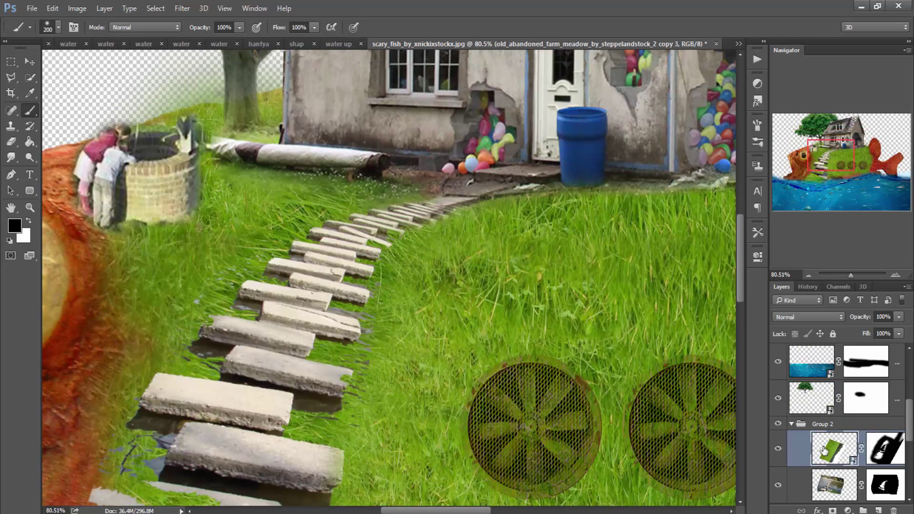
pyautogui.click(877, 451)
pyautogui.rightClick(457, 242)
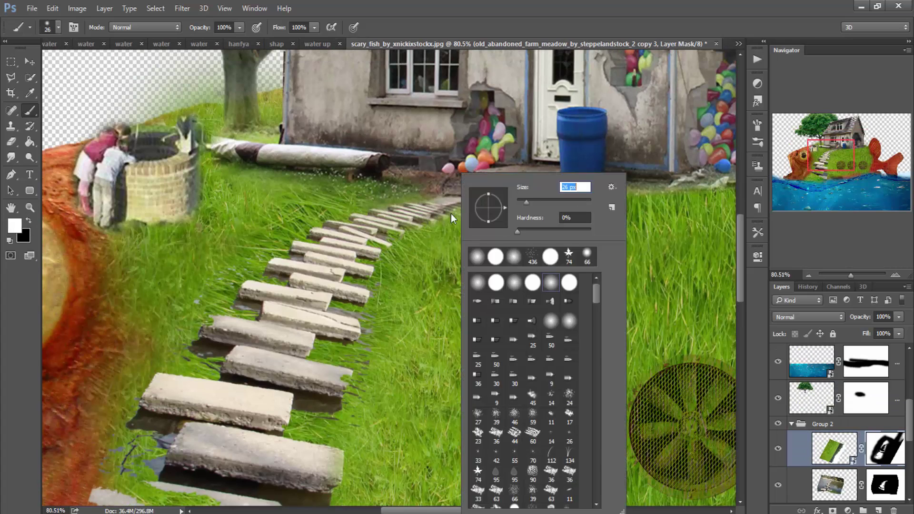
pyautogui.write('26')
pyautogui.press('Return')
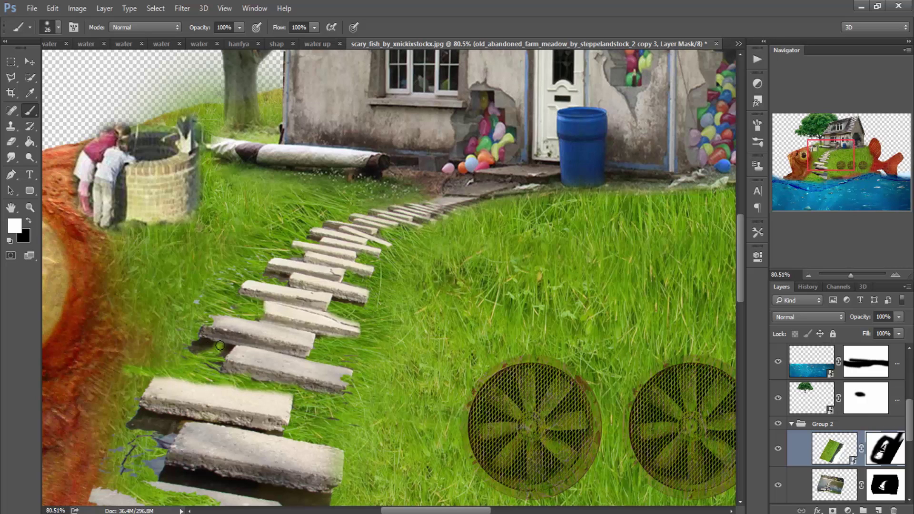
# Enlarge the brush and paint out the lower stepping stones on the grass mask
pyautogui.scroll(-5, 218, 362)
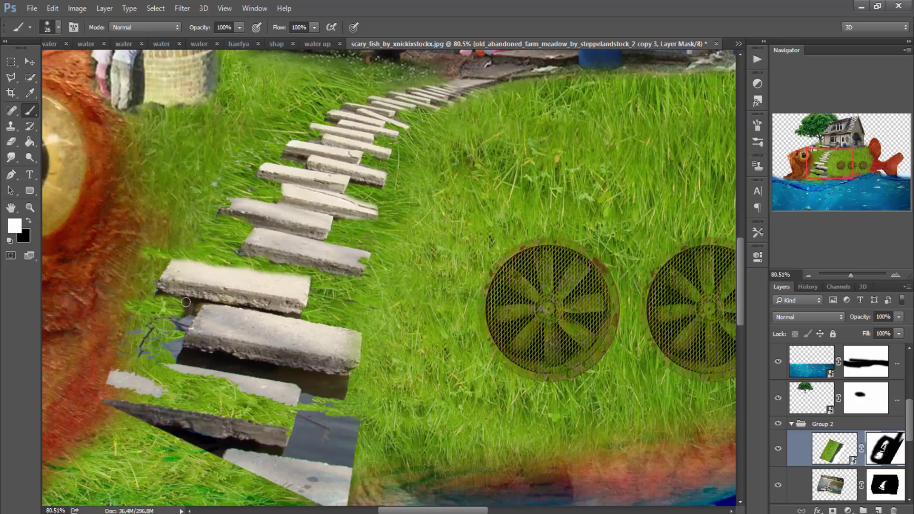
pyautogui.rightClick(131, 331)
pyautogui.moveTo(172, 205); pyautogui.dragTo(200, 205)
pyautogui.moveTo(119, 429); pyautogui.dragTo(286, 405)
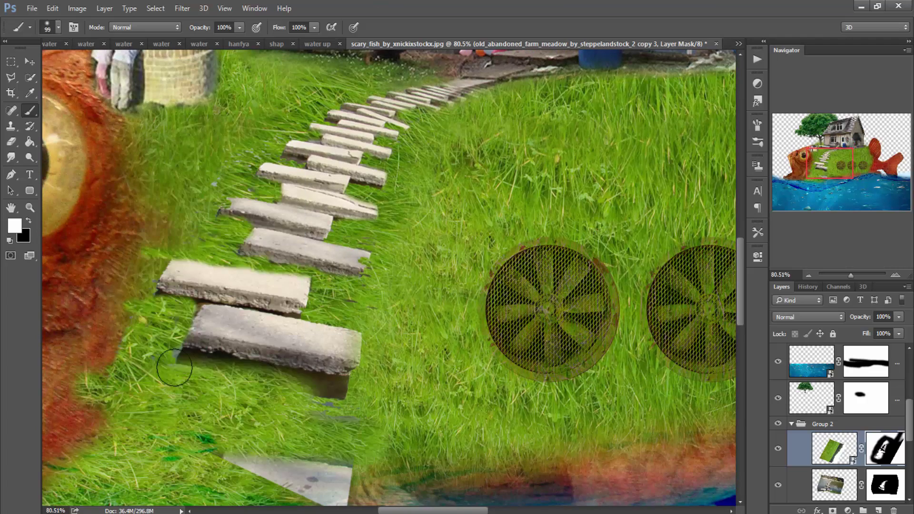
pyautogui.moveTo(238, 371); pyautogui.dragTo(361, 442)
# Zoom out and switch to the Fish Fantasy photo folder in File Explorer
pyautogui.scroll(-3, 351, 360)
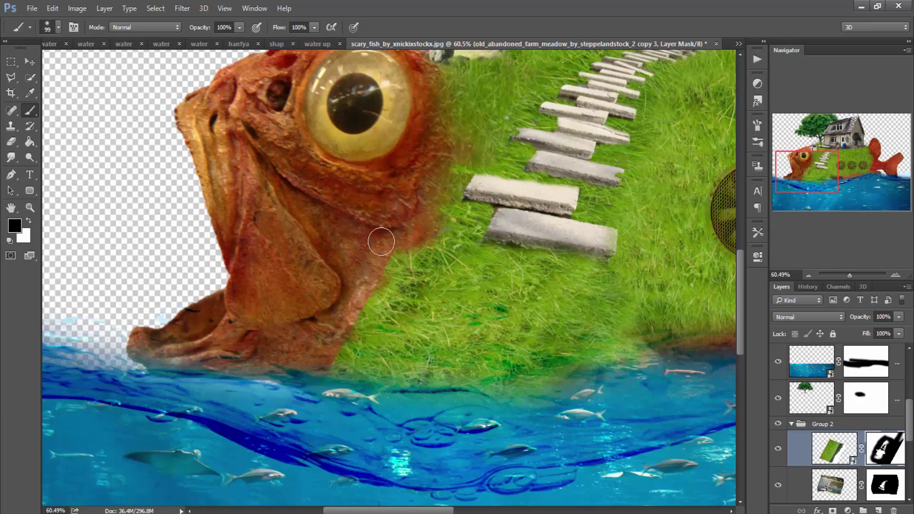
pyautogui.scroll(-2, 360, 307)
pyautogui.scroll(-2, 476, 362)
pyautogui.scroll(-1, 531, 394)
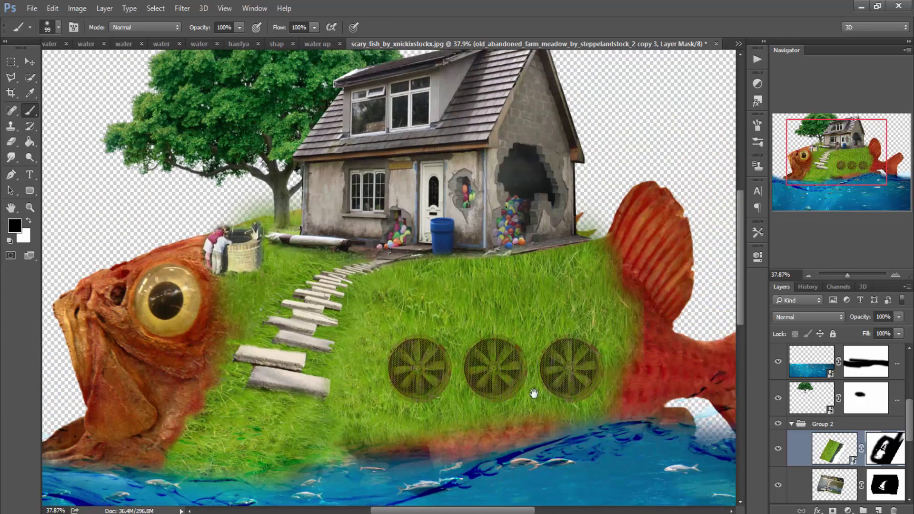
pyautogui.hotkey('alt', 'Tab')
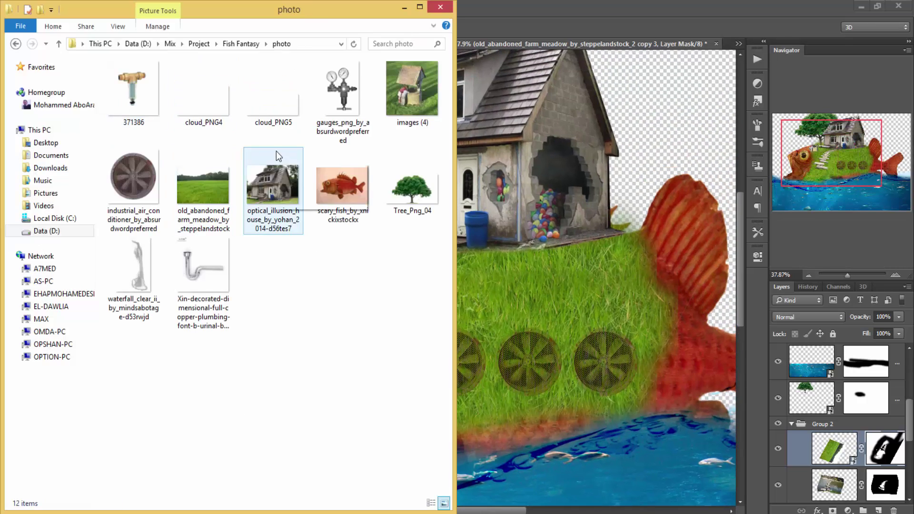
# Place the plumbing pipe photo into the fish composition
pyautogui.click(207, 288)
pyautogui.moveTo(208, 288); pyautogui.dragTo(585, 307)
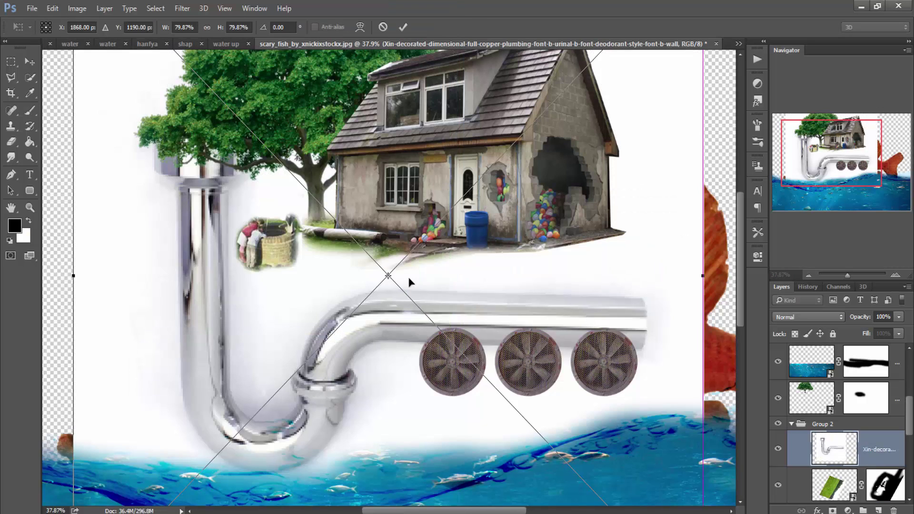
pyautogui.press('Return')
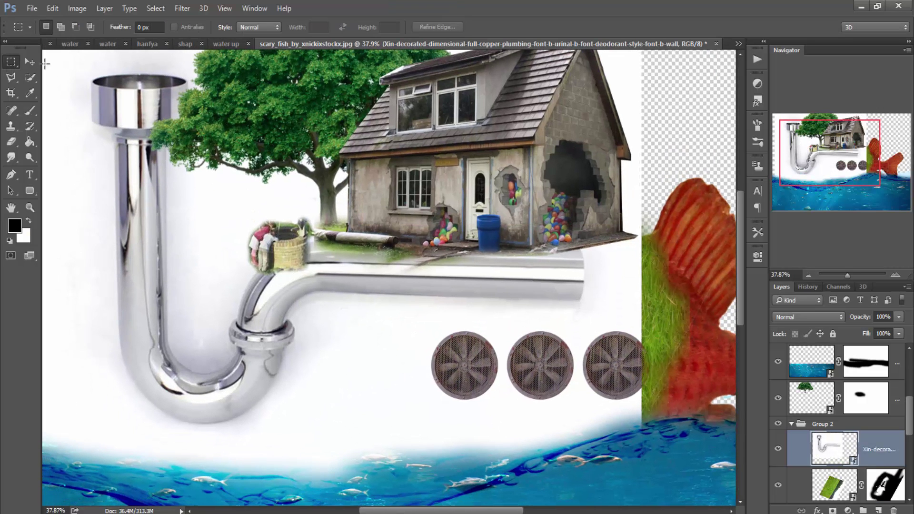
pyautogui.press('Return')
# Copy the straight pipe section to its own layer and delete the original plumbing layer
pyautogui.press('m')
pyautogui.moveTo(602, 266); pyautogui.dragTo(411, 307)
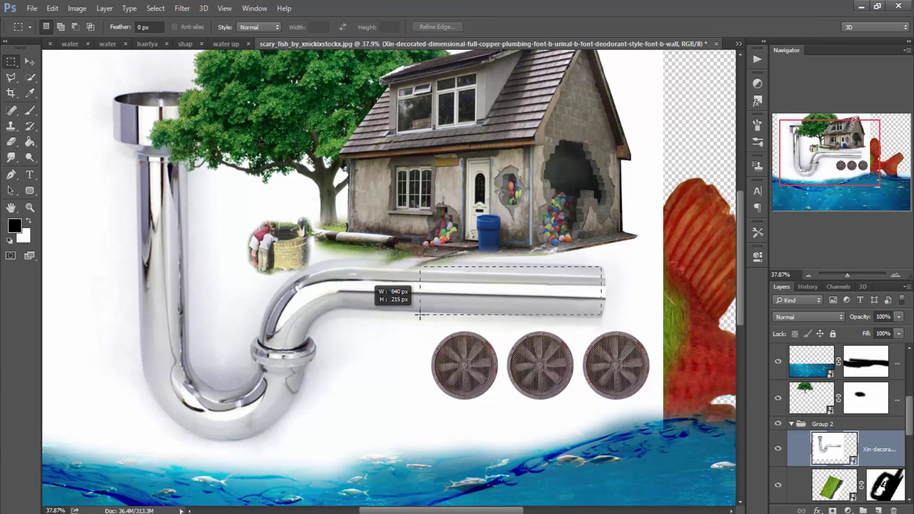
pyautogui.hotkey('ctrl', 'j')
pyautogui.press('Delete')
# Undo the accidental meadow transform and move the pipe layer out of Group 2
pyautogui.hotkey('ctrl', 't')
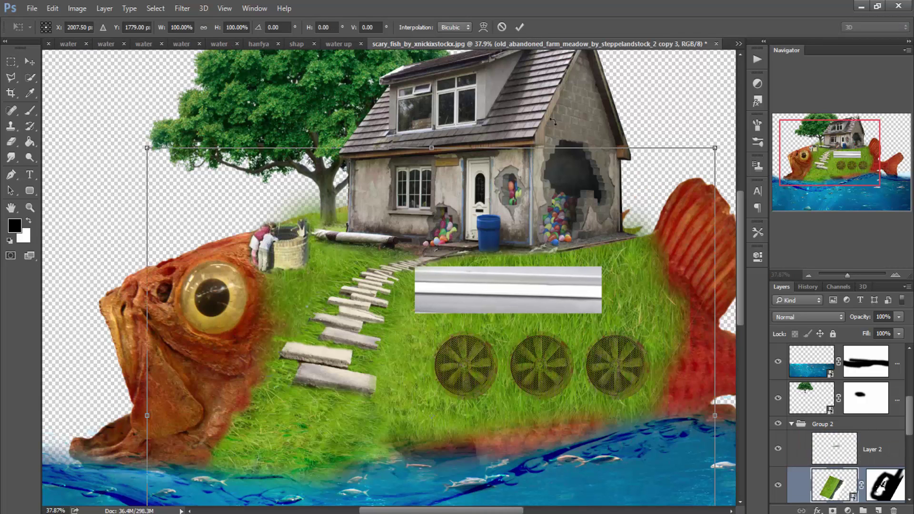
pyautogui.moveTo(552, 121); pyautogui.dragTo(596, 238)
pyautogui.hotkey('ctrl', 'z')
pyautogui.press('v')
pyautogui.press('Return')
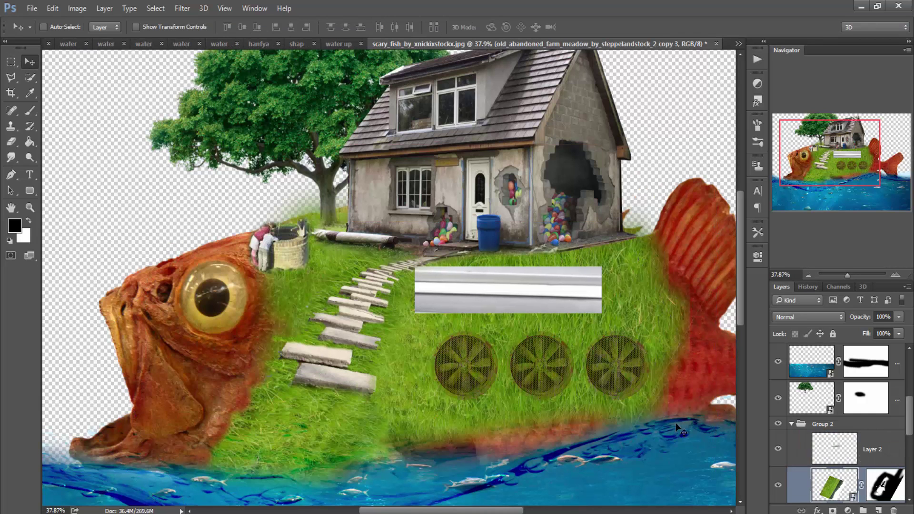
pyautogui.moveTo(835, 449); pyautogui.dragTo(844, 414)
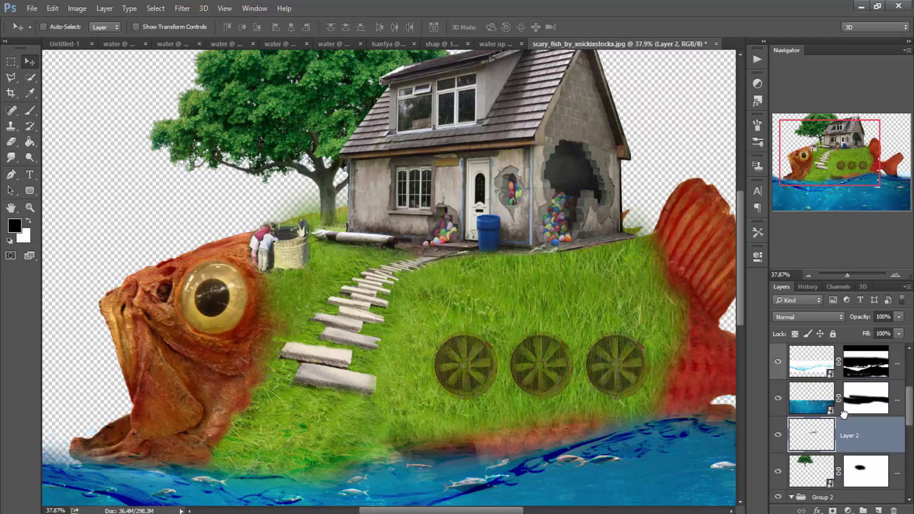
# Rotate the pipe upright, shrink it, and set it on the grass beside the well
pyautogui.hotkey('ctrl', 't')
pyautogui.moveTo(615, 257); pyautogui.dragTo(519, 223)
pyautogui.moveTo(509, 286); pyautogui.dragTo(278, 132)
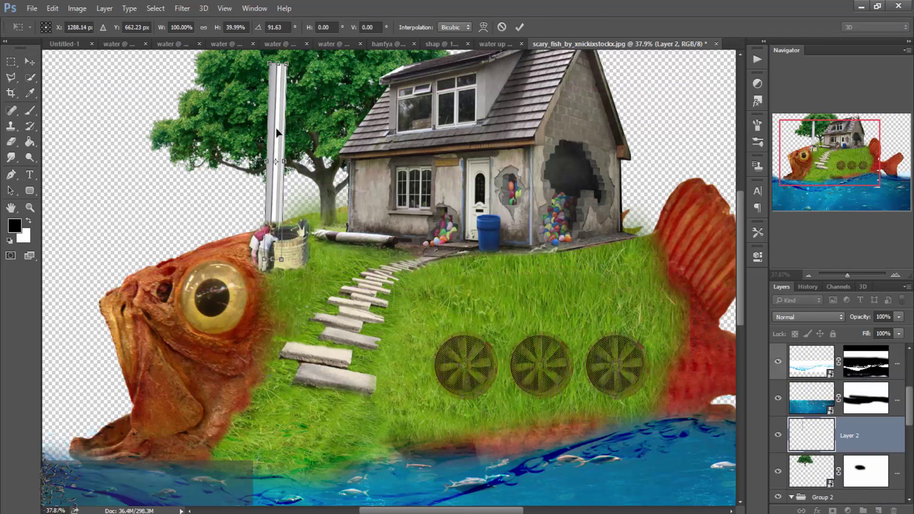
pyautogui.moveTo(285, 258); pyautogui.dragTo(281, 217)
pyautogui.moveTo(276, 143); pyautogui.dragTo(289, 196)
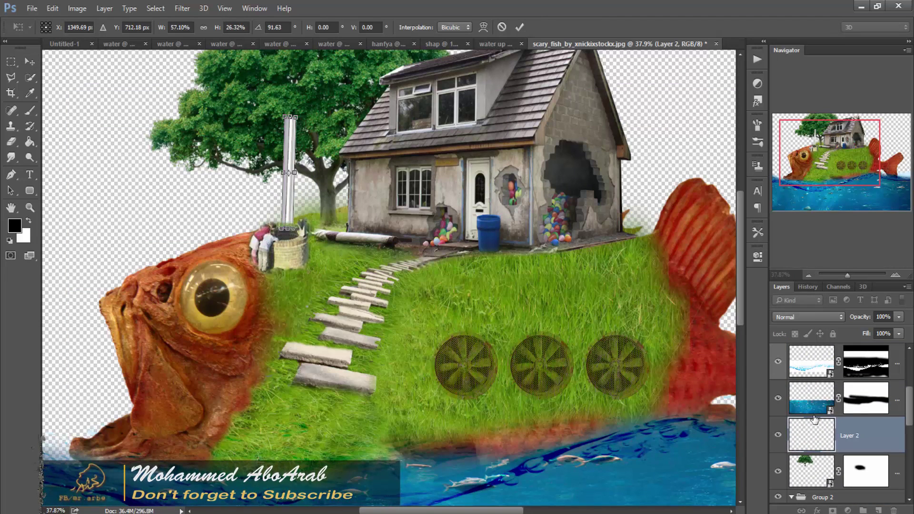
pyautogui.press('Return')
pyautogui.moveTo(814, 429); pyautogui.dragTo(814, 490)
pyautogui.moveTo(292, 193); pyautogui.dragTo(284, 212)
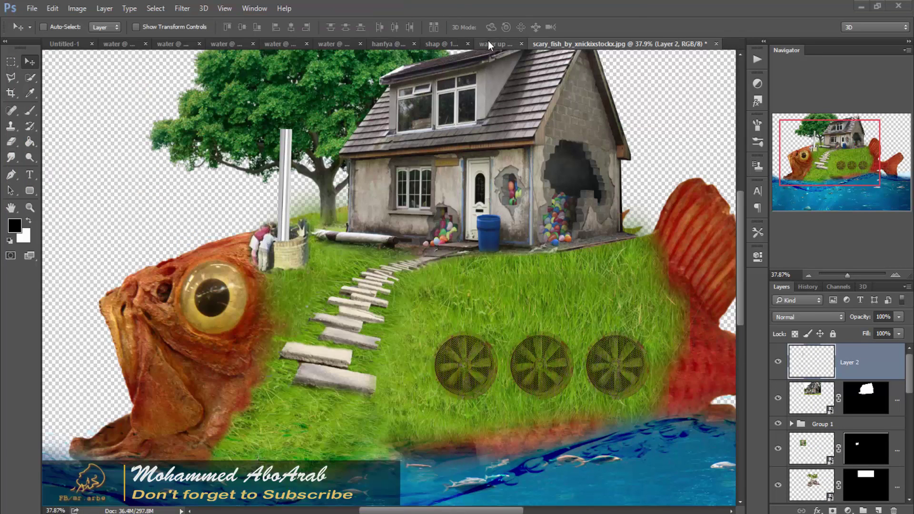
# Bring the cloud image from the water-splash document into the composition behind the fish
pyautogui.click(490, 44)
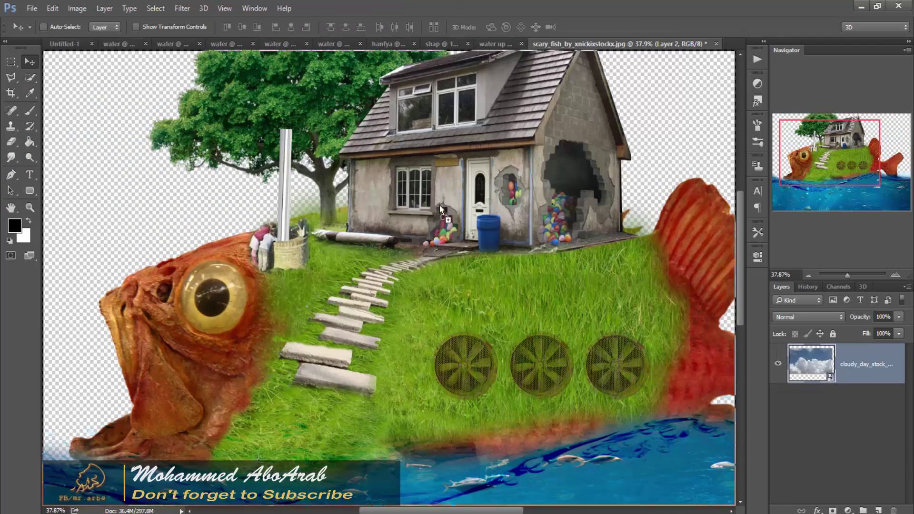
pyautogui.moveTo(582, 185); pyautogui.dragTo(602, 337)
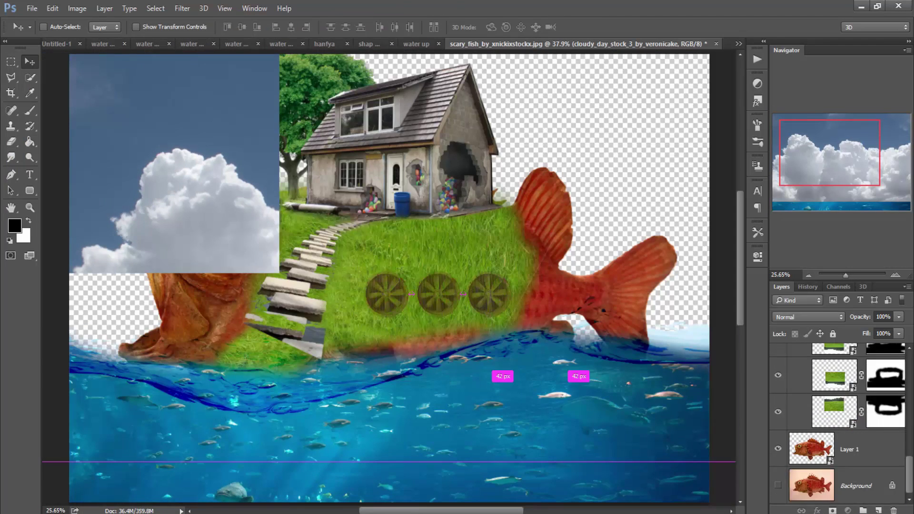
pyautogui.moveTo(815, 491); pyautogui.dragTo(815, 453)
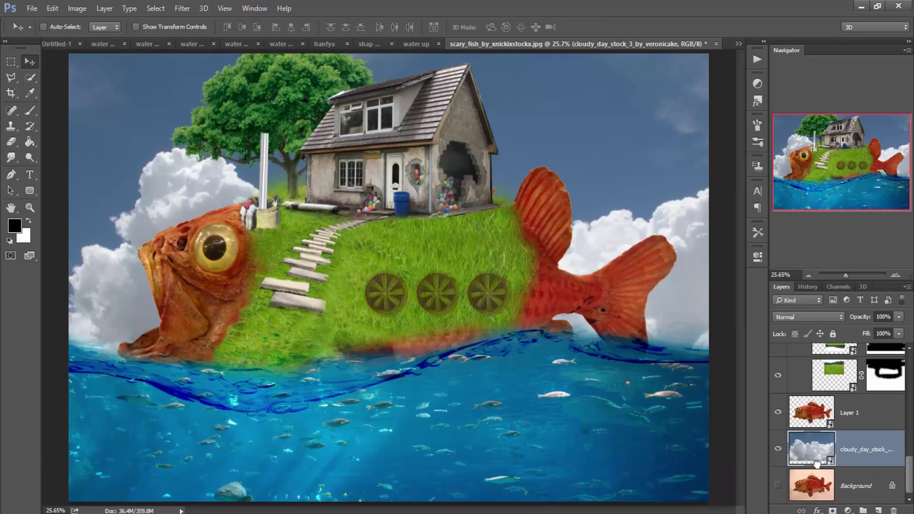
# Scale the sky proportionally to fill the background, then drag the pressure gauges onto the canvas
pyautogui.hotkey('ctrl', 't')
pyautogui.moveTo(357, 503); pyautogui.dragTo(357, 506)
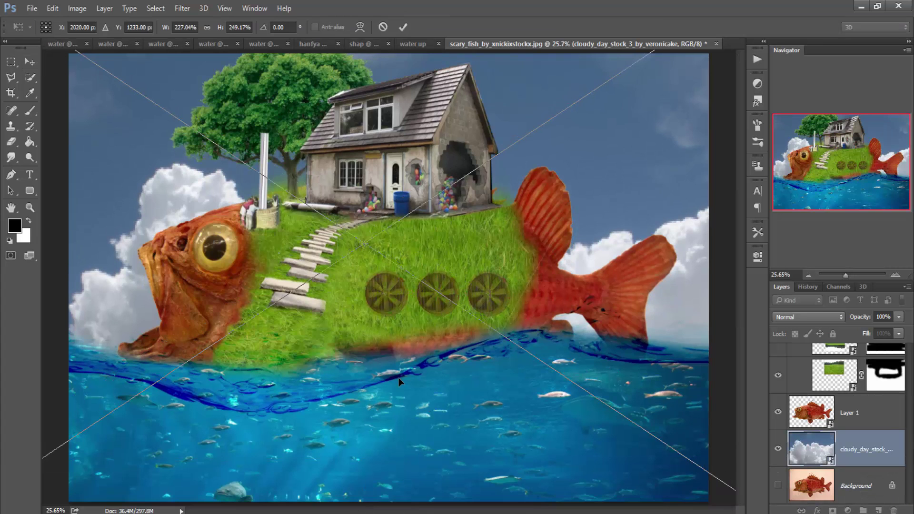
pyautogui.hotkey('ctrl', '0')
pyautogui.click(207, 27)
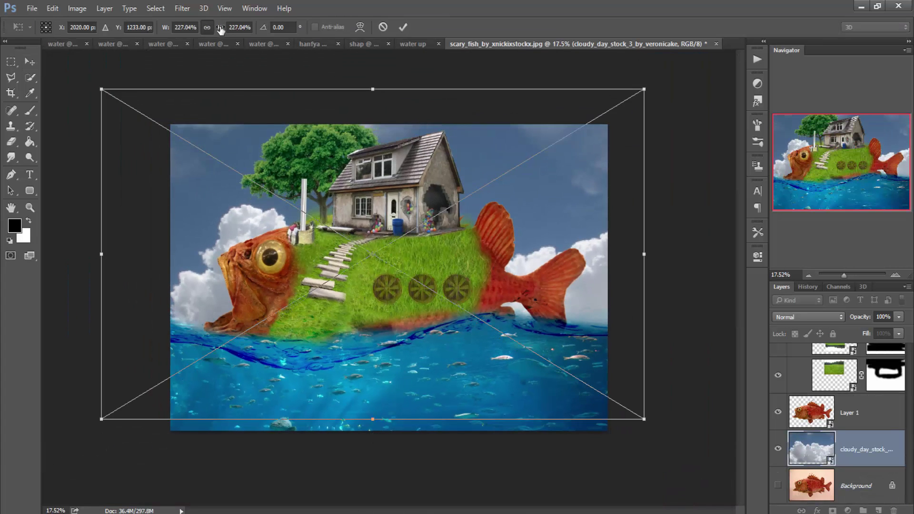
pyautogui.moveTo(101, 73); pyautogui.dragTo(168, 124)
pyautogui.moveTo(638, 268); pyautogui.dragTo(608, 261)
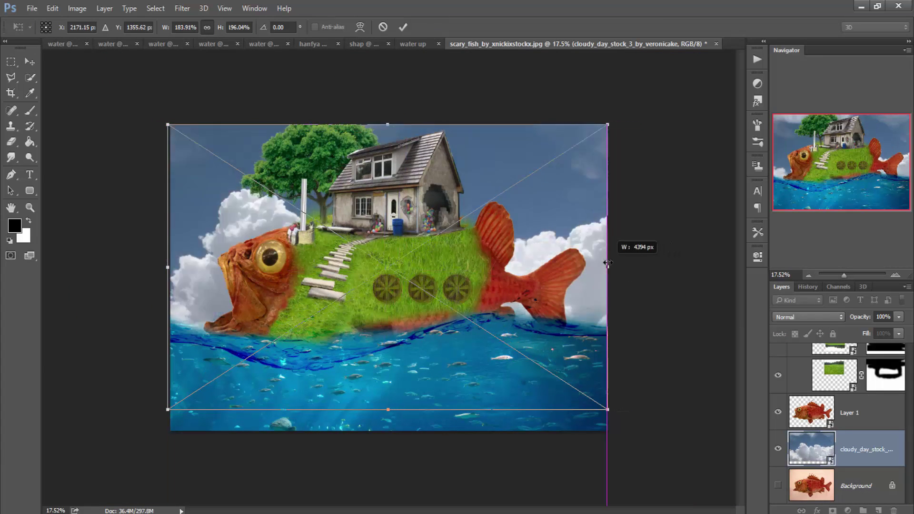
pyautogui.moveTo(403, 409); pyautogui.dragTo(393, 395)
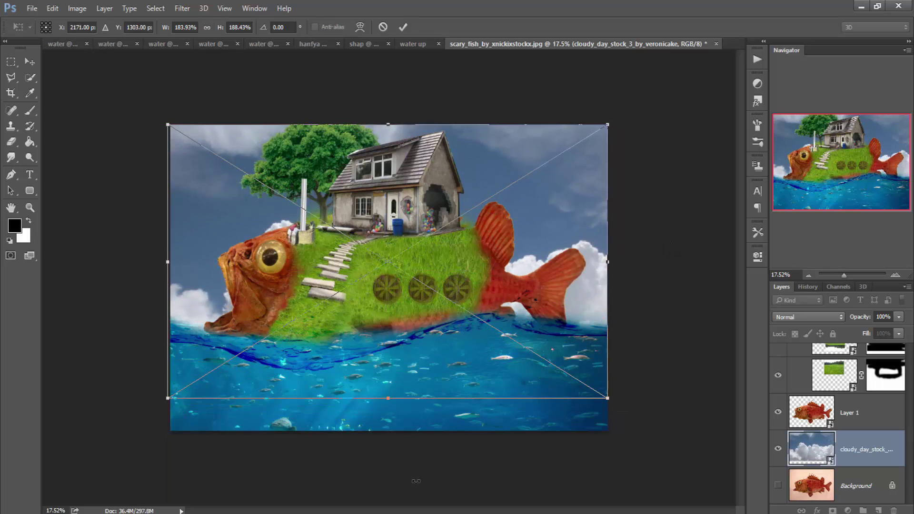
pyautogui.press('Return')
pyautogui.scroll(2, 422, 475)
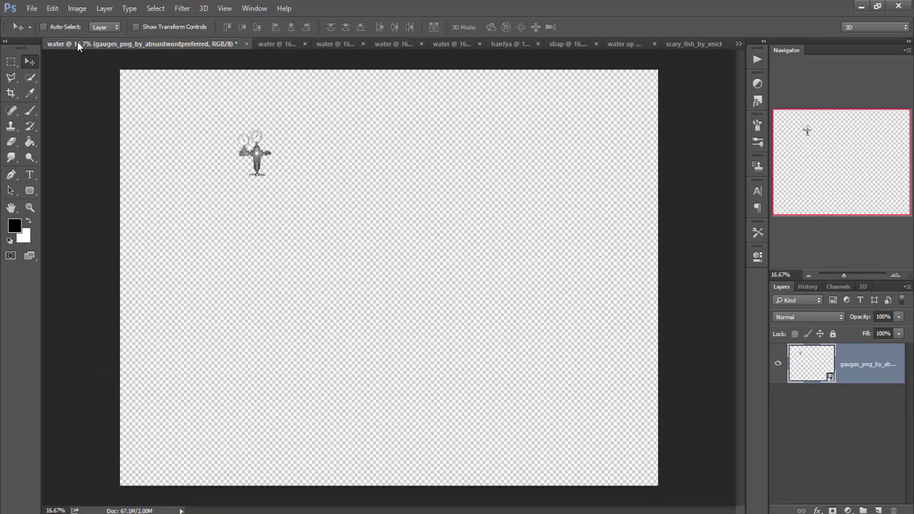
pyautogui.moveTo(253, 155)
pyautogui.mouseDown()
pyautogui.moveTo(266, 150)
pyautogui.moveTo(212, 150)
pyautogui.mouseUp()
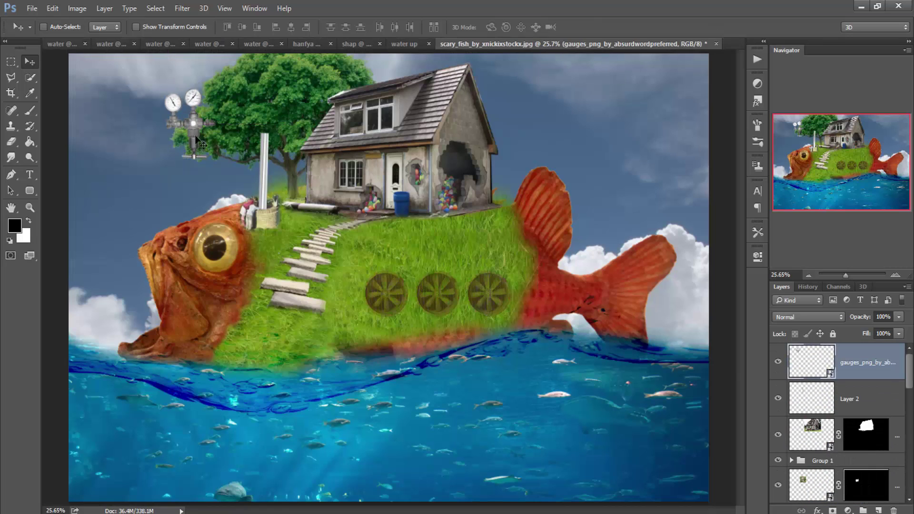
# Close the gauges document without saving
pyautogui.click(62, 44)
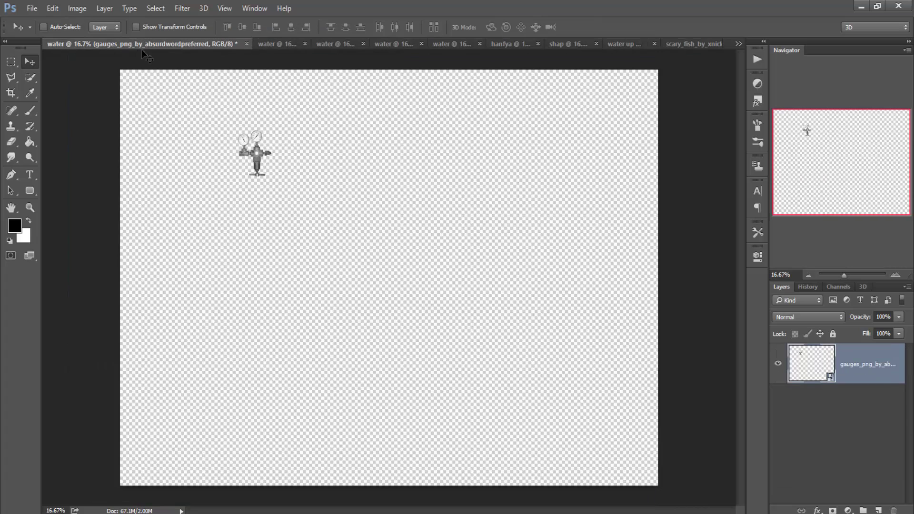
pyautogui.hotkey('ctrl', 'w')
pyautogui.click(460, 206)
# Duplicate the pipe group into the fish composition
pyautogui.click(392, 43)
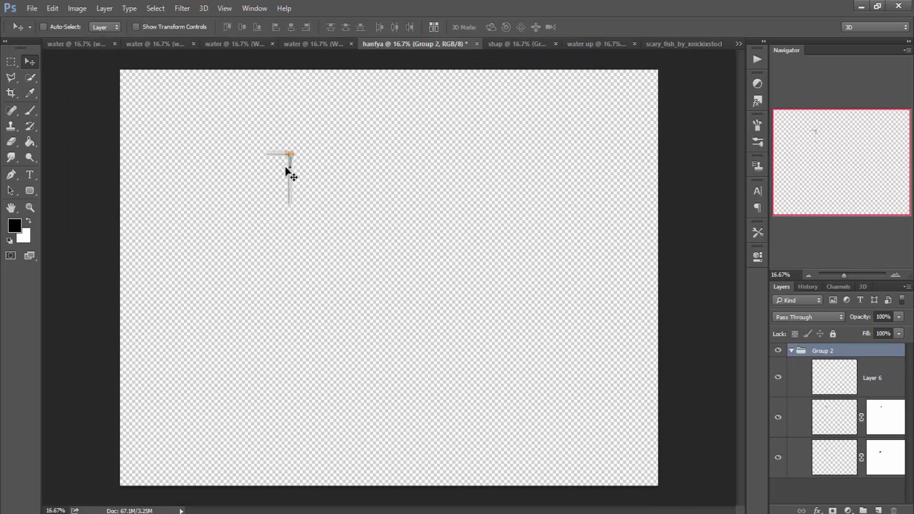
pyautogui.moveTo(289, 170)
pyautogui.mouseDown()
pyautogui.moveTo(705, 44)
pyautogui.moveTo(833, 51)
pyautogui.mouseUp()
pyautogui.rightClick(832, 52)
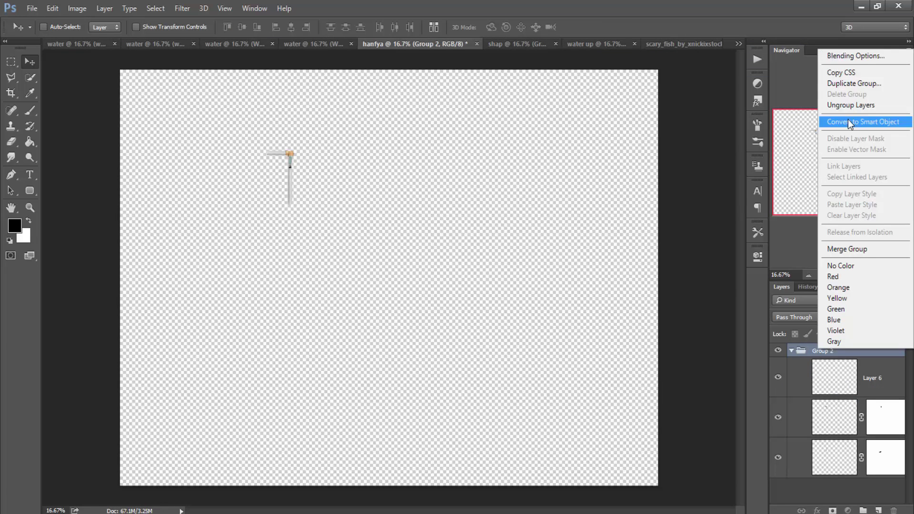
pyautogui.click(855, 83)
pyautogui.click(551, 164)
pyautogui.click(667, 44)
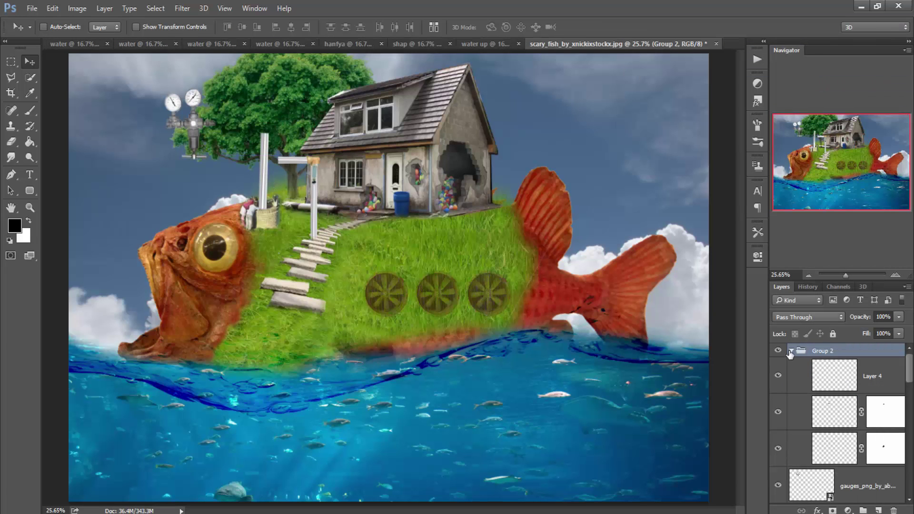
pyautogui.hotkey('ctrl', 'z')
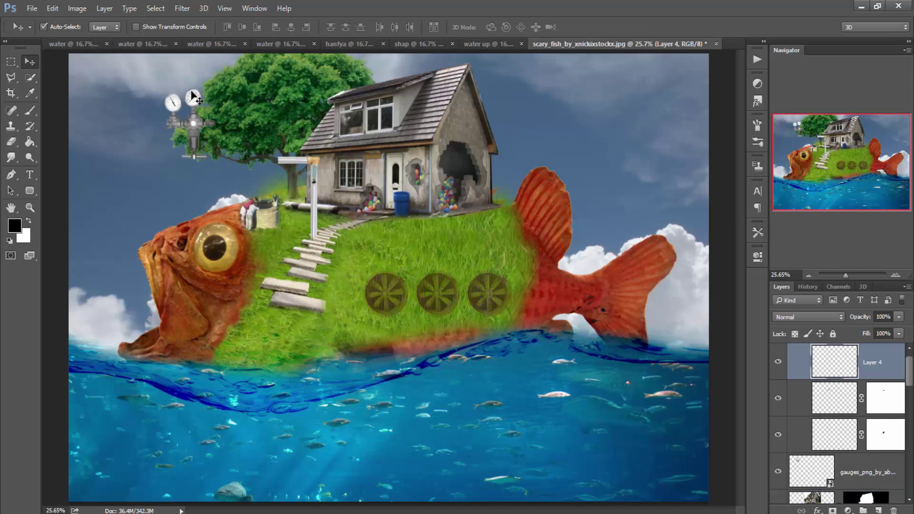
# Toggle the pipe layer's mask off and back on to check the chrome pipe
pyautogui.click(314, 179)
pyautogui.scroll(2, 313, 180)
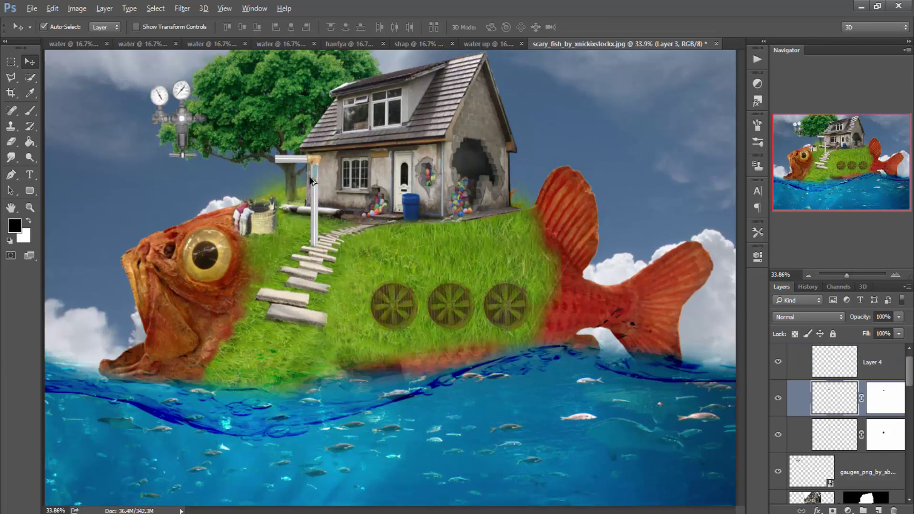
pyautogui.scroll(2, 312, 181)
pyautogui.scroll(3, 335, 294)
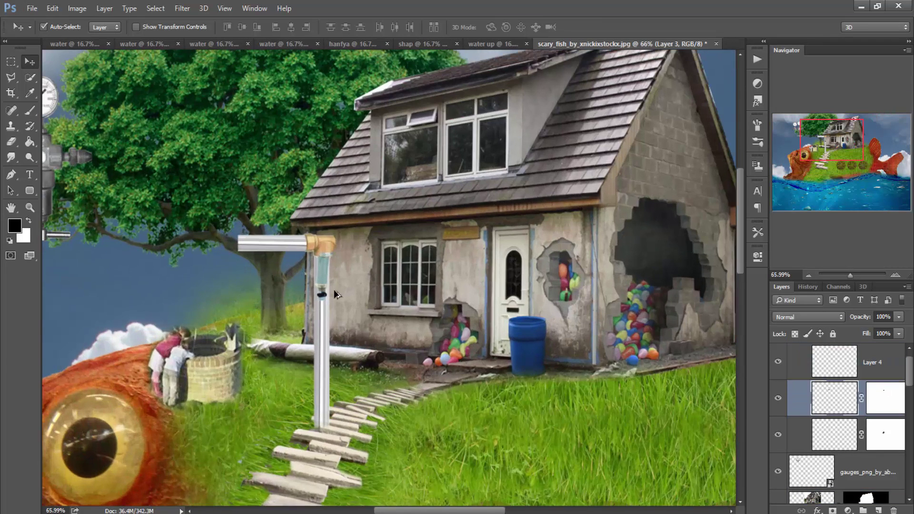
pyautogui.rightClick(878, 393)
pyautogui.click(874, 402)
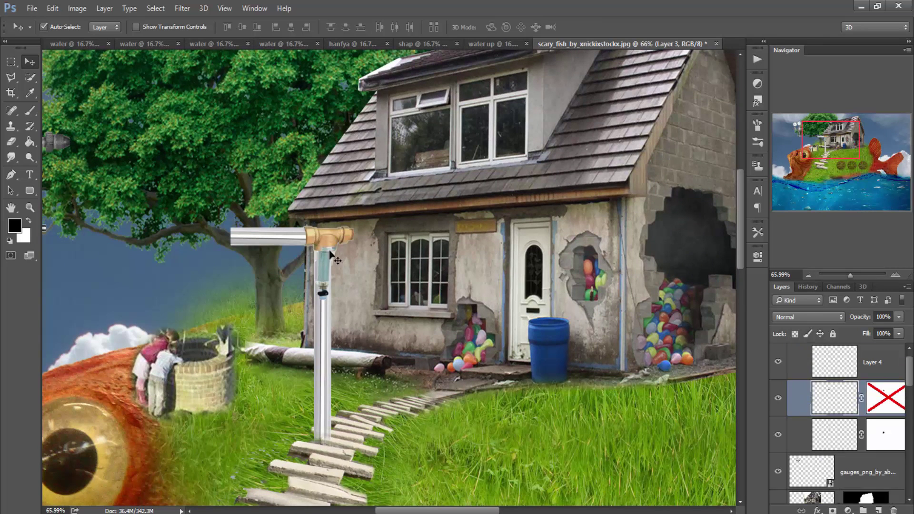
pyautogui.click(778, 362)
pyautogui.rightClick(841, 395)
pyautogui.click(852, 404)
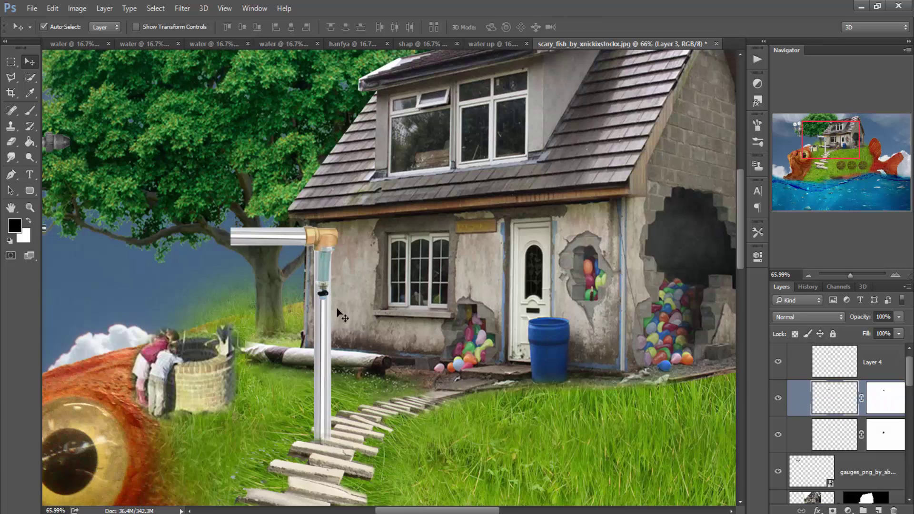
# Shift Group 2's pipe up-left and move the gauges_png layer onto the pipe end
pyautogui.hotkey('ctrl', '0')
pyautogui.click(307, 146)
pyautogui.click(318, 195)
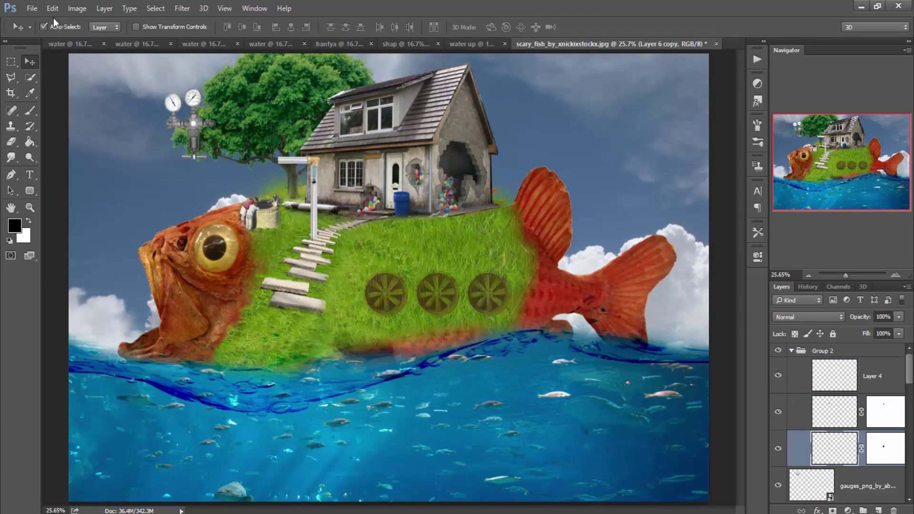
pyautogui.click(54, 27)
pyautogui.moveTo(312, 184); pyautogui.dragTo(260, 152)
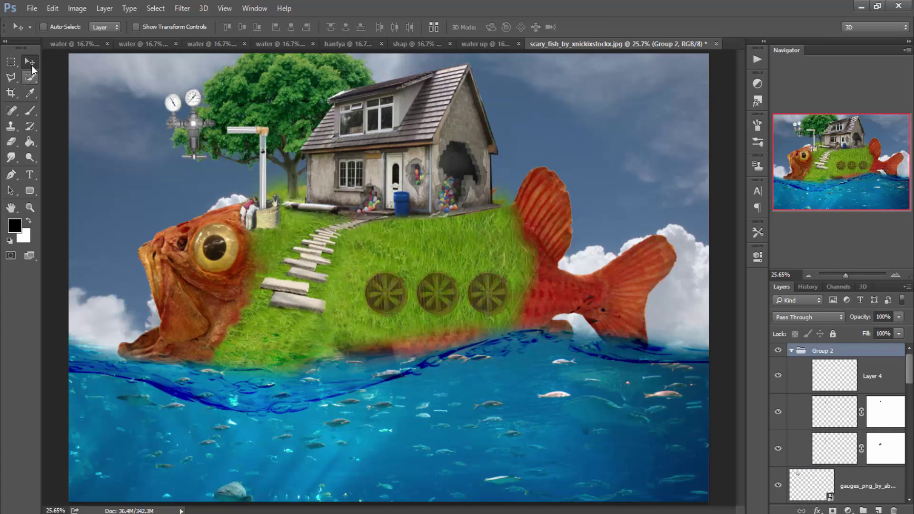
pyautogui.keyDown('ctrl'); pyautogui.click(173, 120); pyautogui.keyUp('ctrl')
pyautogui.click(53, 27)
pyautogui.moveTo(199, 137); pyautogui.dragTo(216, 140)
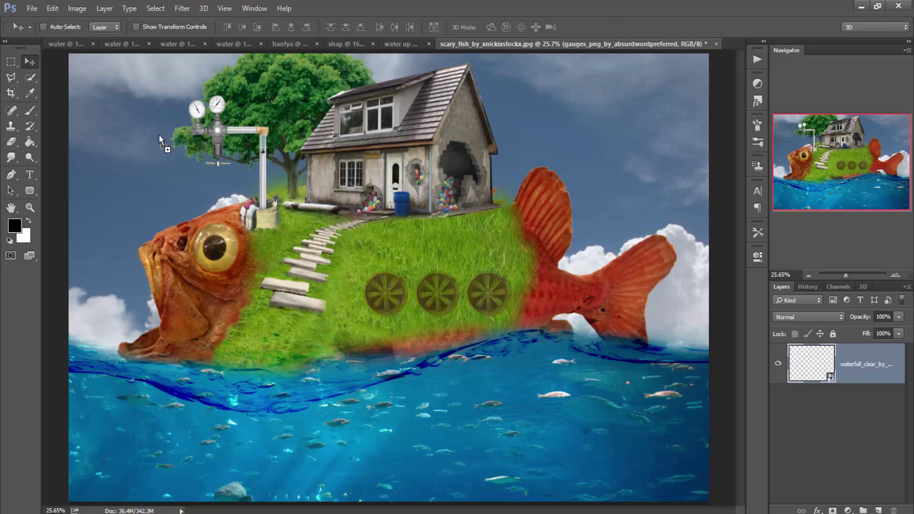
# Bring the first waterfall in above the pipe group and close its source document
pyautogui.moveTo(159, 138); pyautogui.dragTo(178, 142)
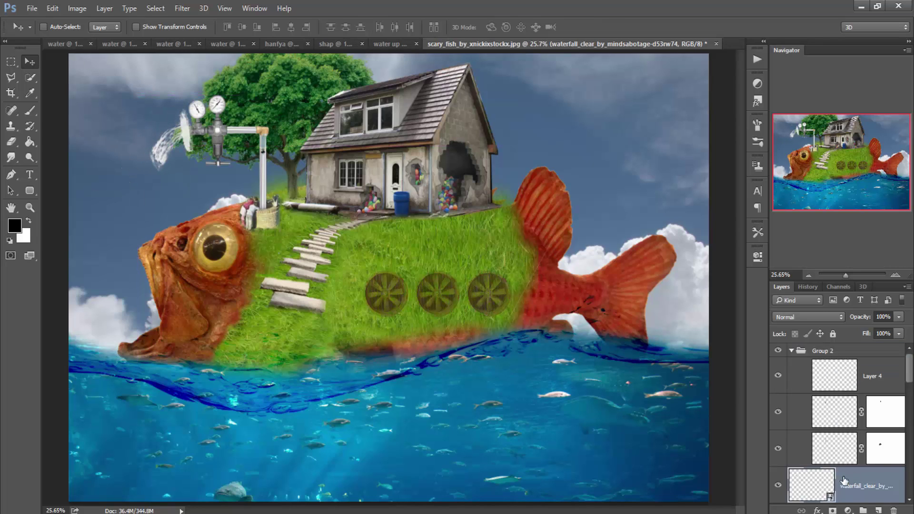
pyautogui.moveTo(845, 481); pyautogui.dragTo(838, 347)
pyautogui.click(791, 388)
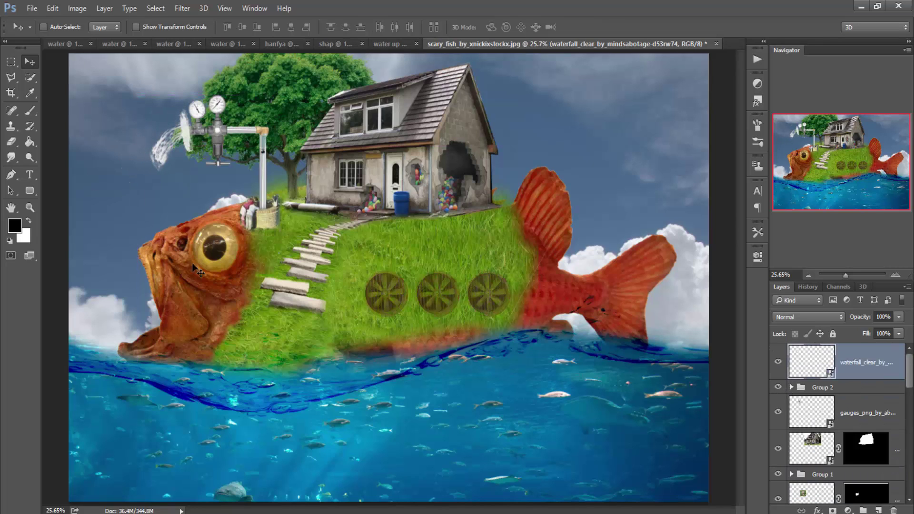
pyautogui.click(67, 43)
pyautogui.hotkey('ctrl', 'w')
pyautogui.press('Escape')
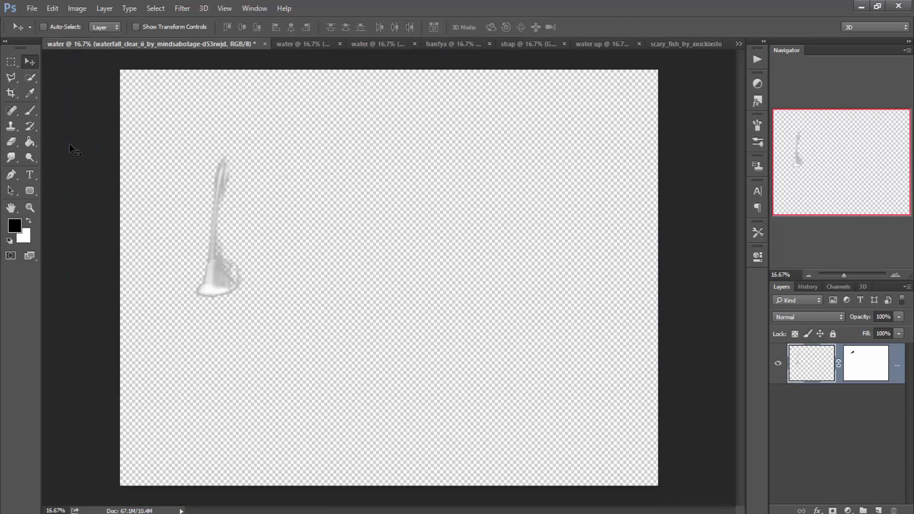
# Place a second waterfall onto the fish's mouth and close its document unsaved
pyautogui.moveTo(70, 145); pyautogui.dragTo(114, 247)
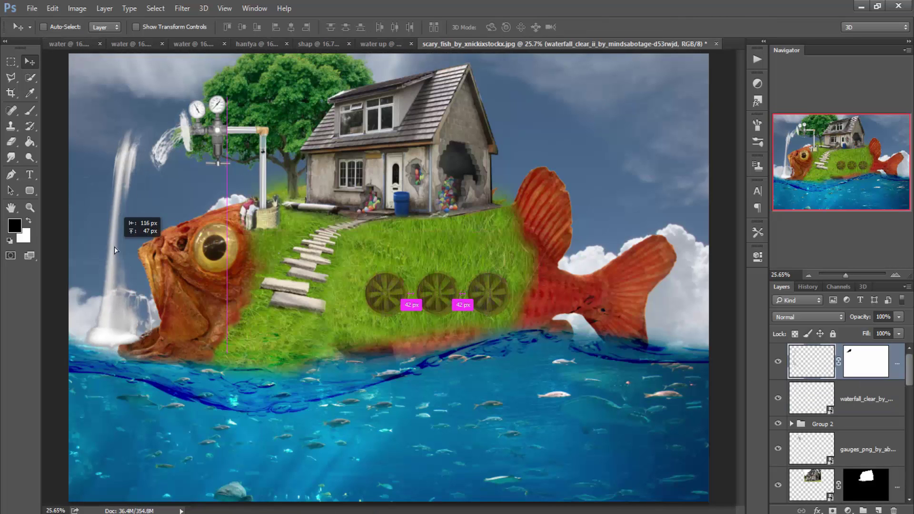
pyautogui.moveTo(114, 246); pyautogui.dragTo(138, 253)
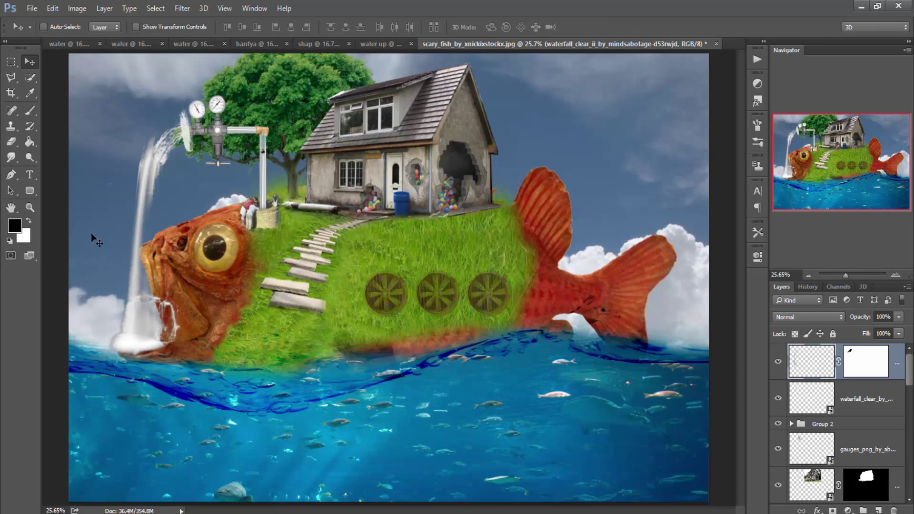
pyautogui.click(72, 43)
pyautogui.hotkey('ctrl', 'w')
pyautogui.press('n')
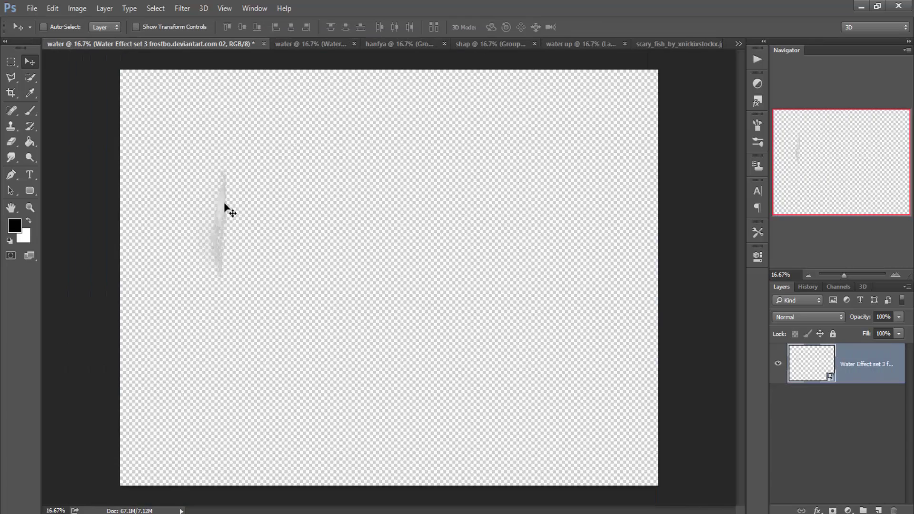
# Add two Water Effect spray layers beside the fish's mouth and at the pipe outlet
pyautogui.click(629, 43)
pyautogui.moveTo(629, 58); pyautogui.dragTo(140, 294)
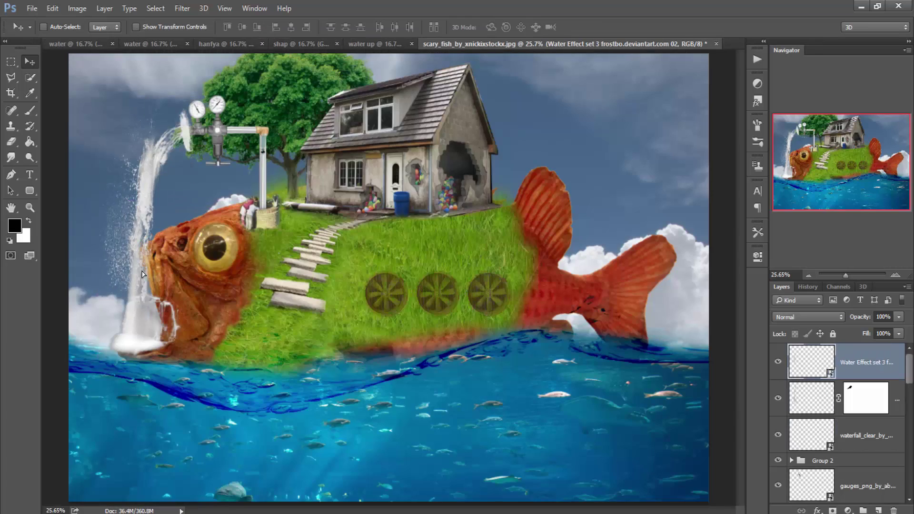
pyautogui.click(106, 42)
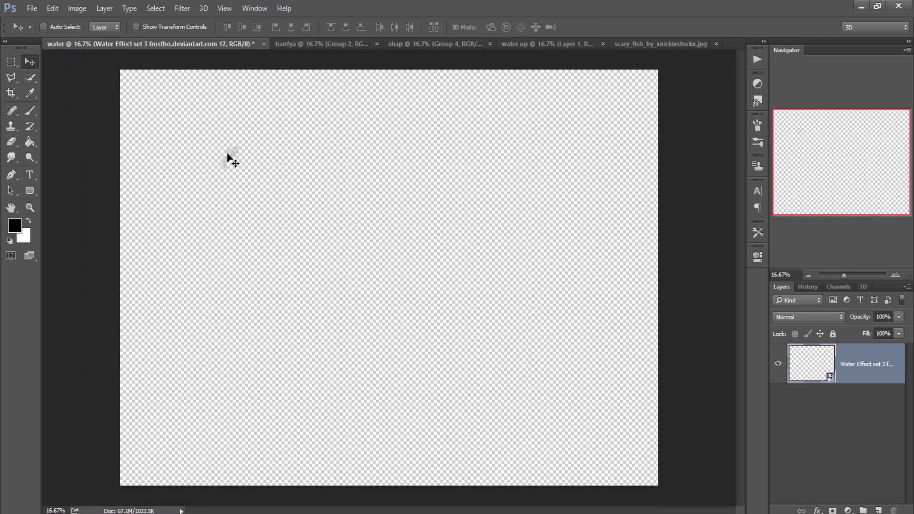
pyautogui.hotkey('ctrl', 'w')
pyautogui.moveTo(170, 112); pyautogui.dragTo(162, 160)
pyautogui.moveTo(143, 237); pyautogui.dragTo(161, 144)
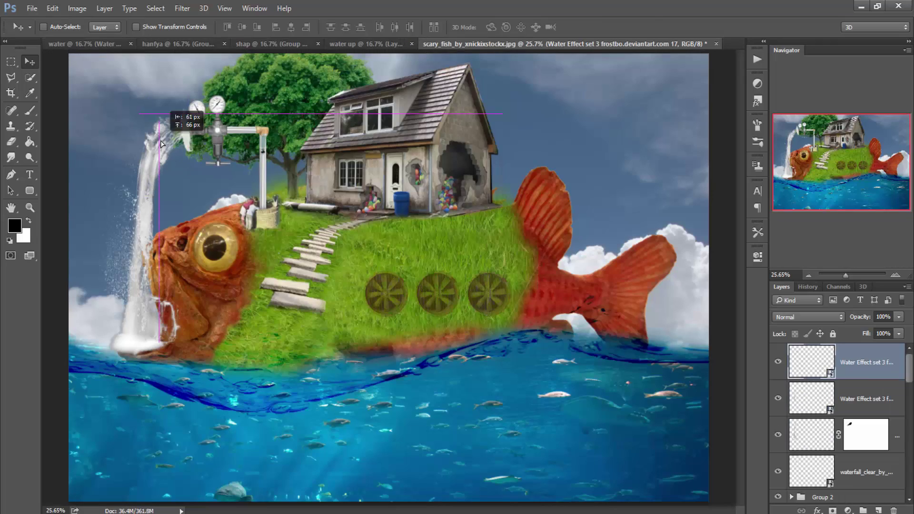
pyautogui.click(67, 44)
# Close the used water document and the hanfya document
pyautogui.hotkey('ctrl', 'w')
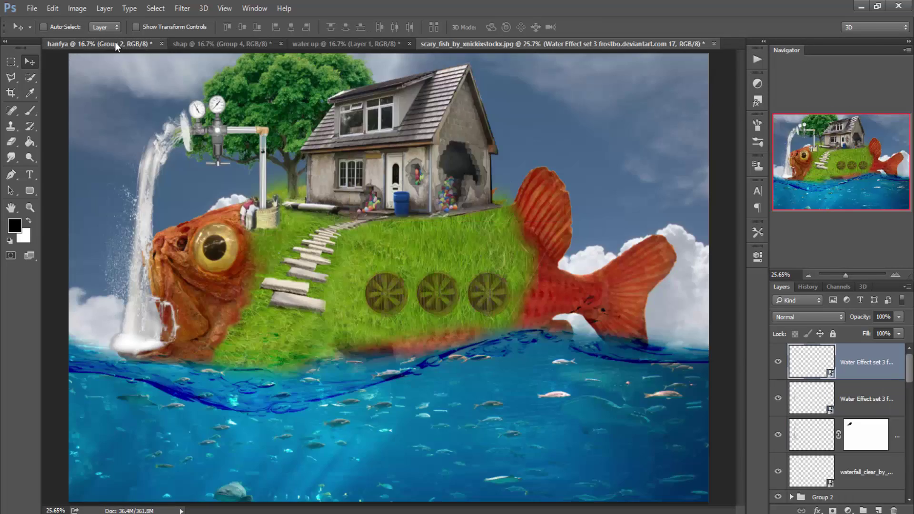
pyautogui.click(72, 44)
pyautogui.click(163, 44)
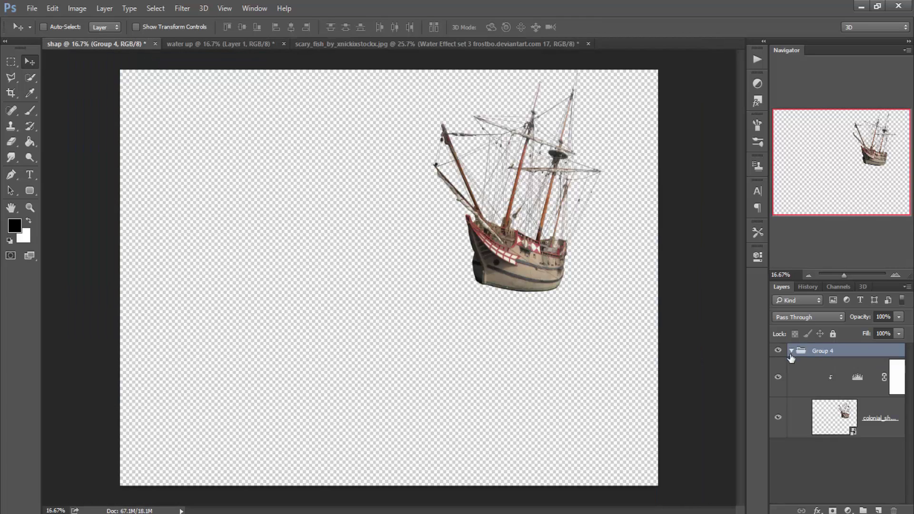
# Duplicate the ship's Group 4 into the scary_fish document
pyautogui.rightClick(865, 353)
pyautogui.click(856, 84)
pyautogui.click(438, 207)
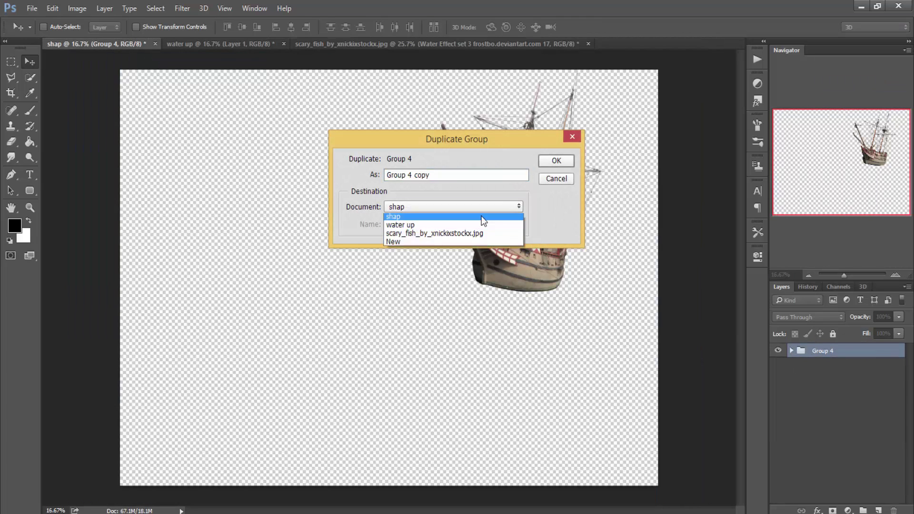
pyautogui.click(438, 231)
pyautogui.click(551, 157)
# Position the ship beside the house near the tail, below the water layers
pyautogui.moveTo(618, 351); pyautogui.dragTo(519, 298)
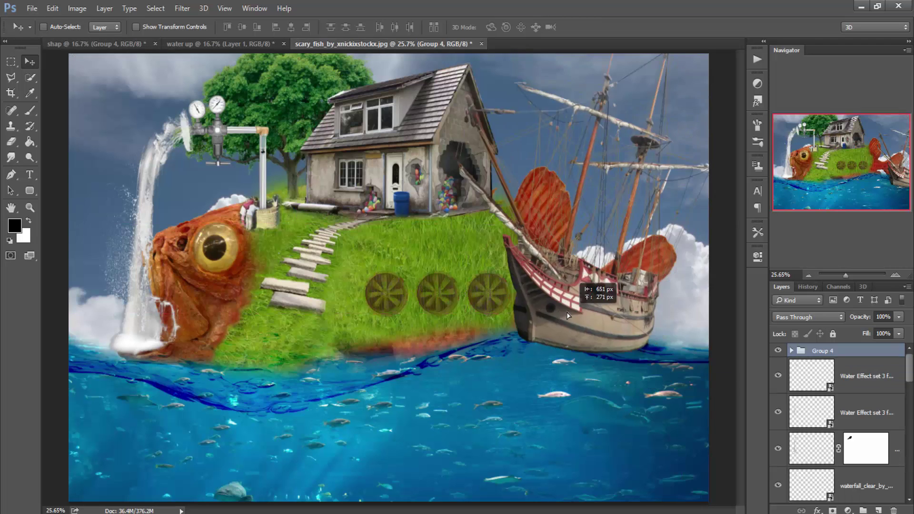
pyautogui.click(792, 351)
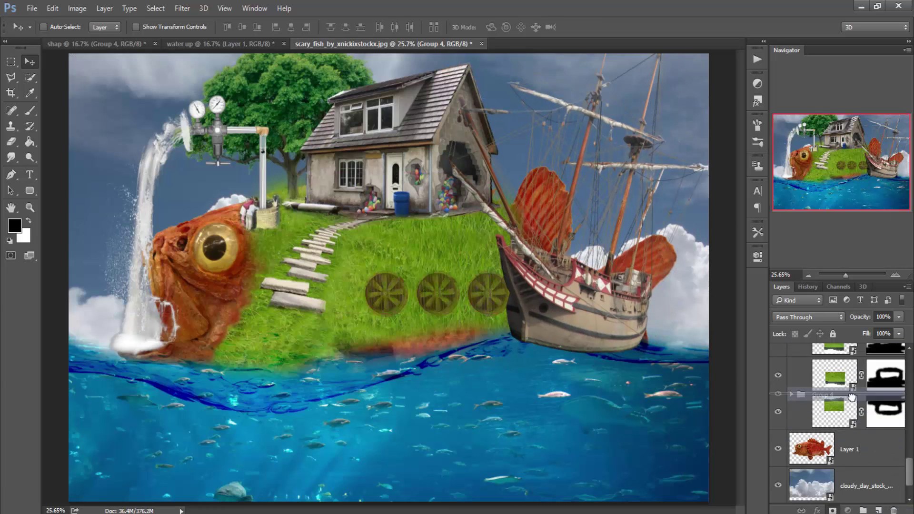
pyautogui.moveTo(859, 351); pyautogui.dragTo(839, 495)
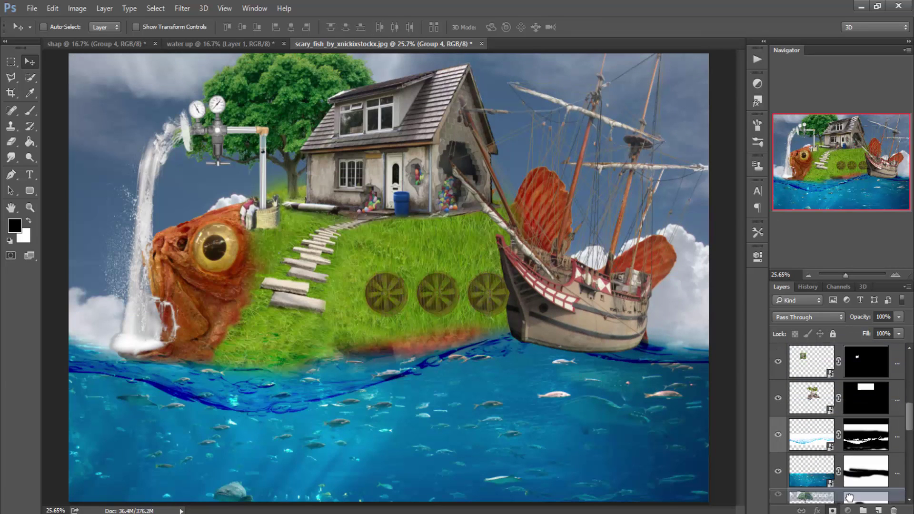
pyautogui.hotkey('ctrl', 'w')
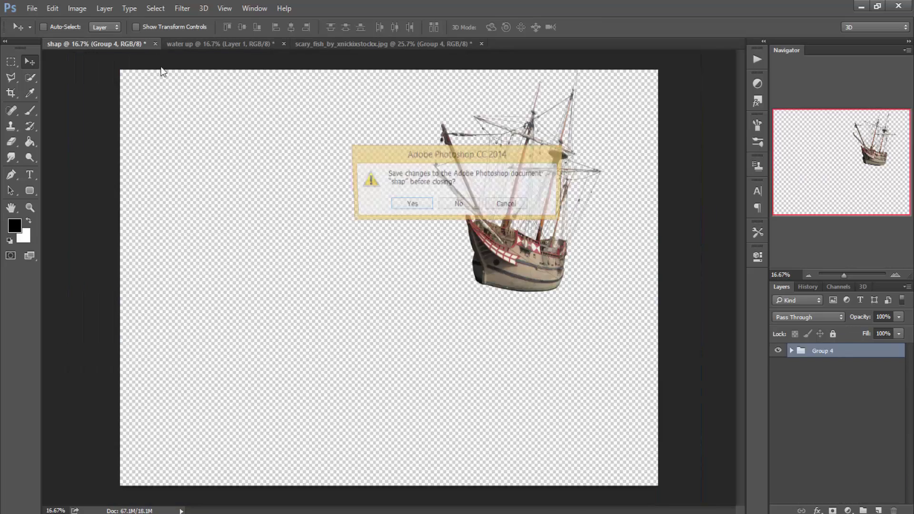
# Discard the ship document's changes and hide the dark backdrop in the splash group
pyautogui.press('n')
pyautogui.click(791, 351)
pyautogui.moveTo(780, 381); pyautogui.dragTo(779, 500)
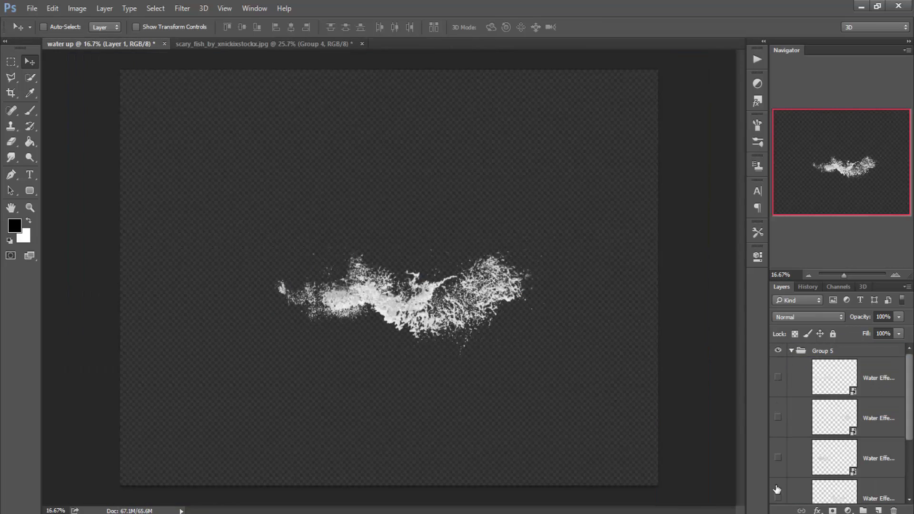
pyautogui.click(778, 496)
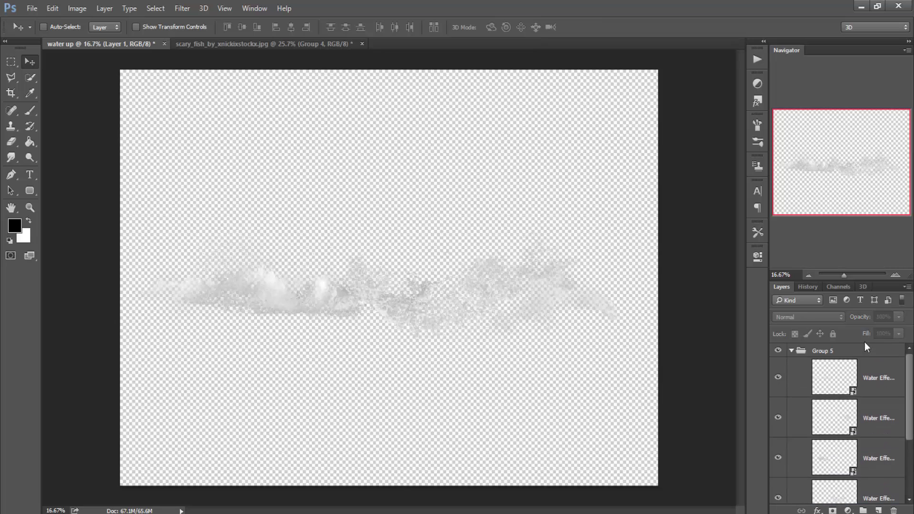
# Duplicate the splash Group 5 into scary_fish and place it around the fish's belly and ship
pyautogui.rightClick(865, 351)
pyautogui.click(827, 81)
pyautogui.click(462, 206)
pyautogui.click(420, 226)
pyautogui.click(552, 160)
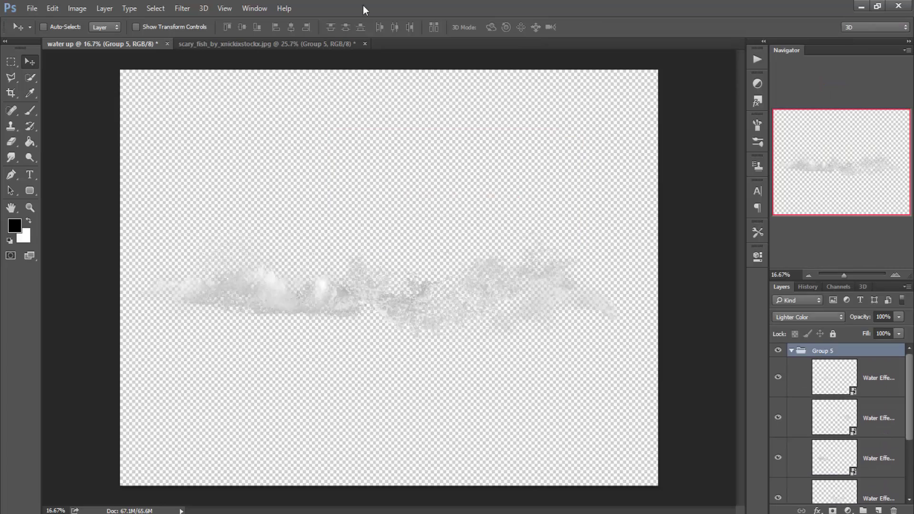
pyautogui.click(306, 44)
pyautogui.moveTo(821, 421)
pyautogui.mouseDown()
pyautogui.moveTo(821, 24)
pyautogui.moveTo(428, 371)
pyautogui.mouseUp()
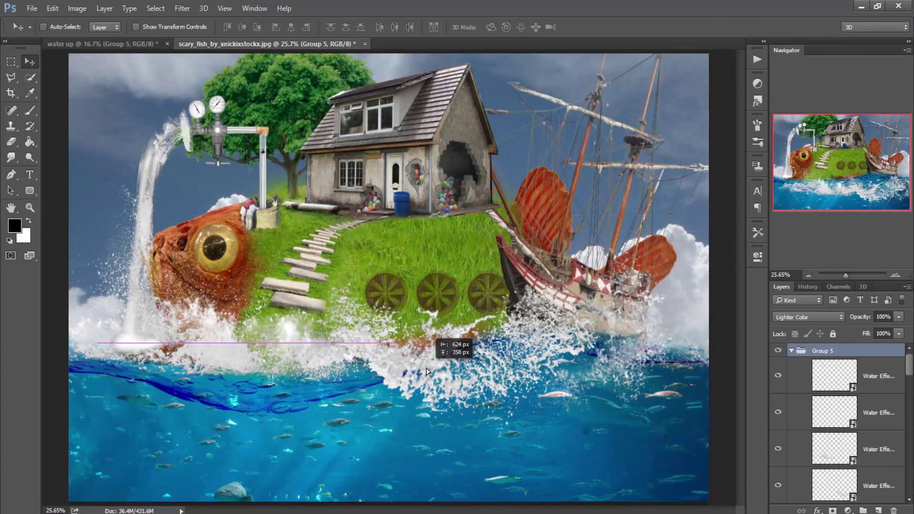
# Fill a new layer with blue sampled from the sea, clipped to the splashes at lowered opacity
pyautogui.hotkey('ctrl', 'e')
pyautogui.moveTo(835, 349); pyautogui.dragTo(835, 353)
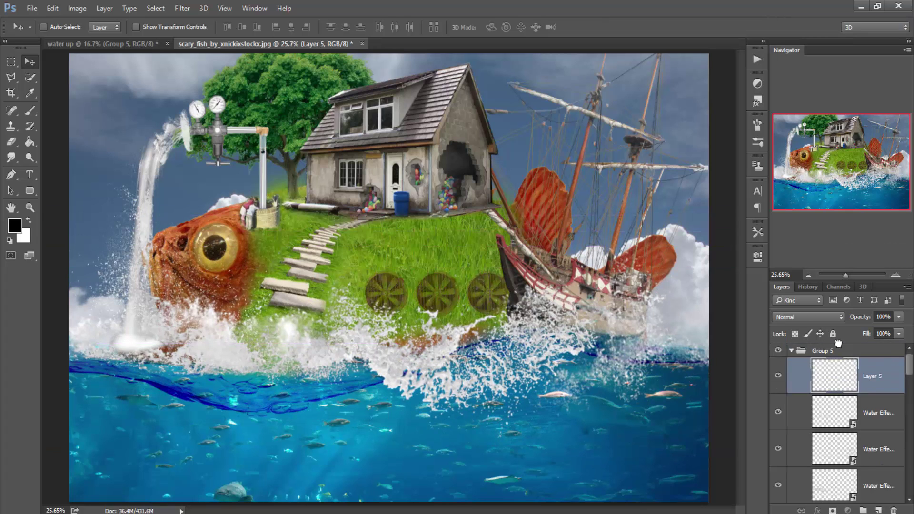
pyautogui.click(15, 226)
pyautogui.click(277, 466)
pyautogui.click(813, 57)
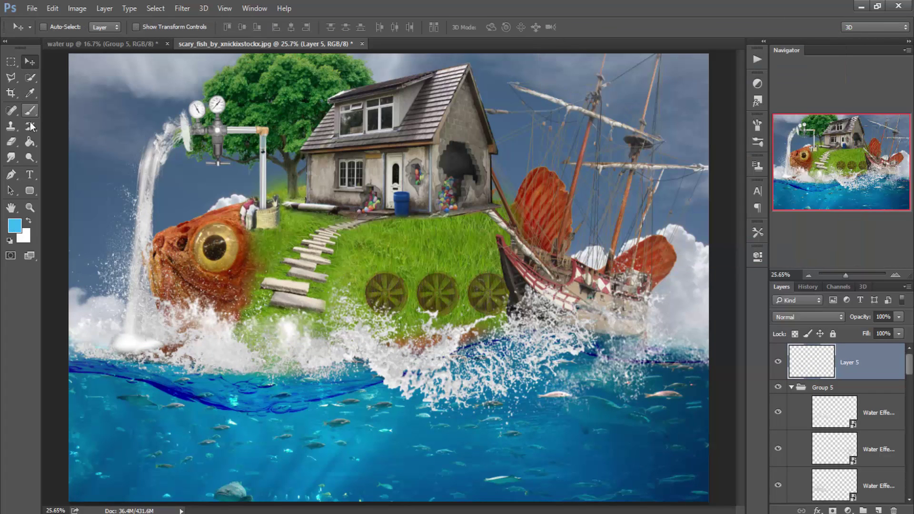
pyautogui.press('g')
pyautogui.click(448, 265)
pyautogui.keyDown('alt'); pyautogui.click(844, 384); pyautogui.keyUp('alt')
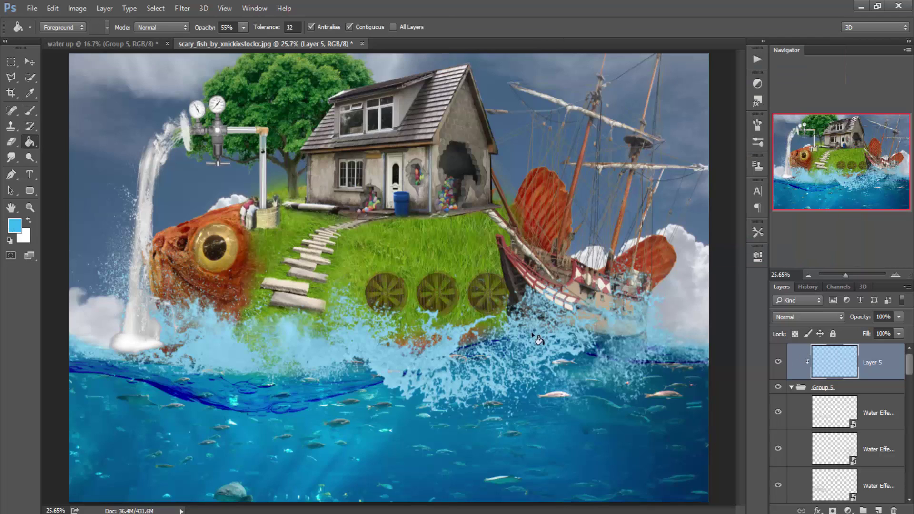
pyautogui.moveTo(858, 317); pyautogui.dragTo(842, 320)
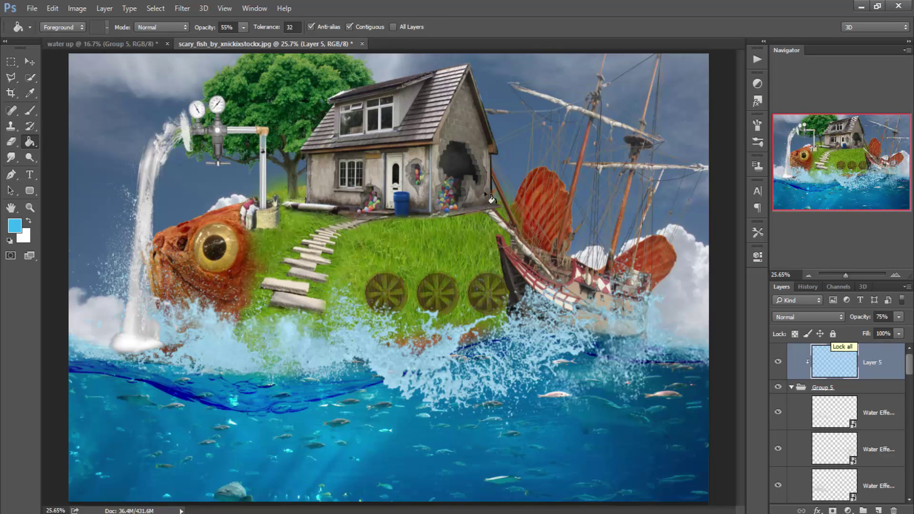
pyautogui.click(879, 510)
# Select the house's front window and fill it with bright yellow
pyautogui.press('l')
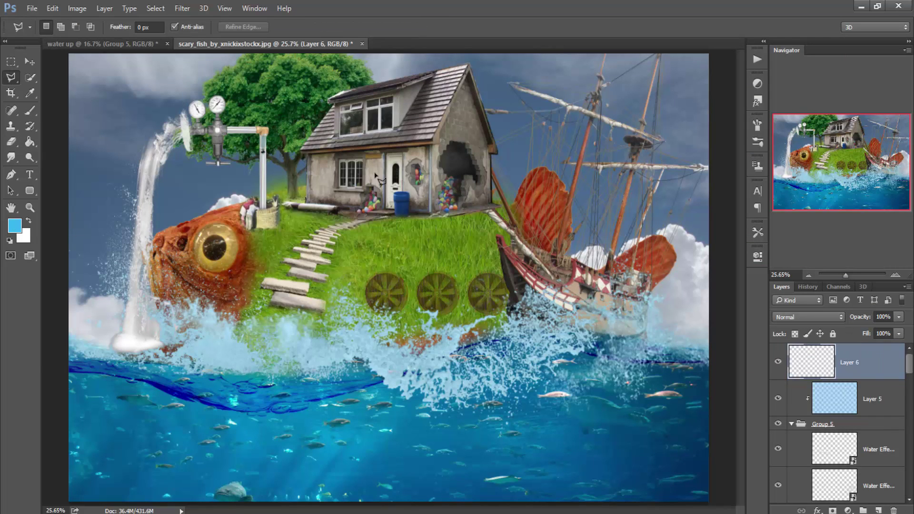
pyautogui.scroll(3, 343, 170)
pyautogui.scroll(5, 341, 167)
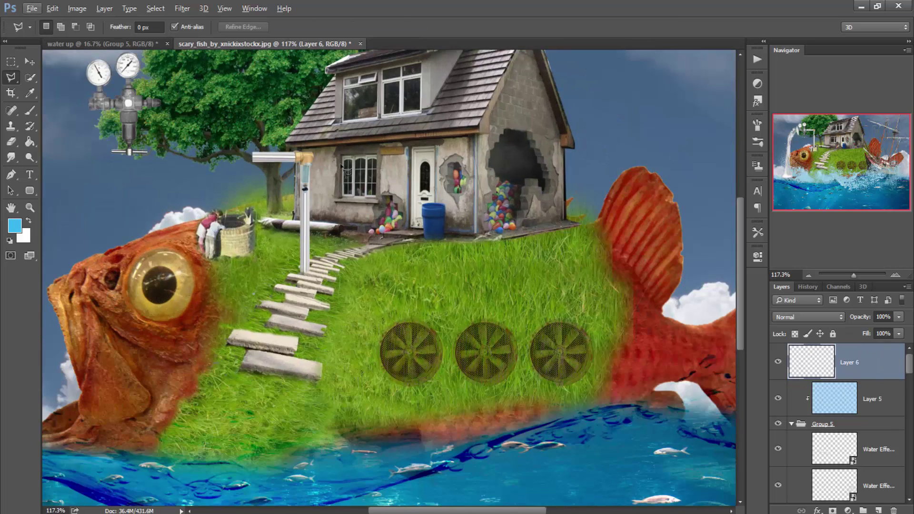
pyautogui.scroll(3, 342, 167)
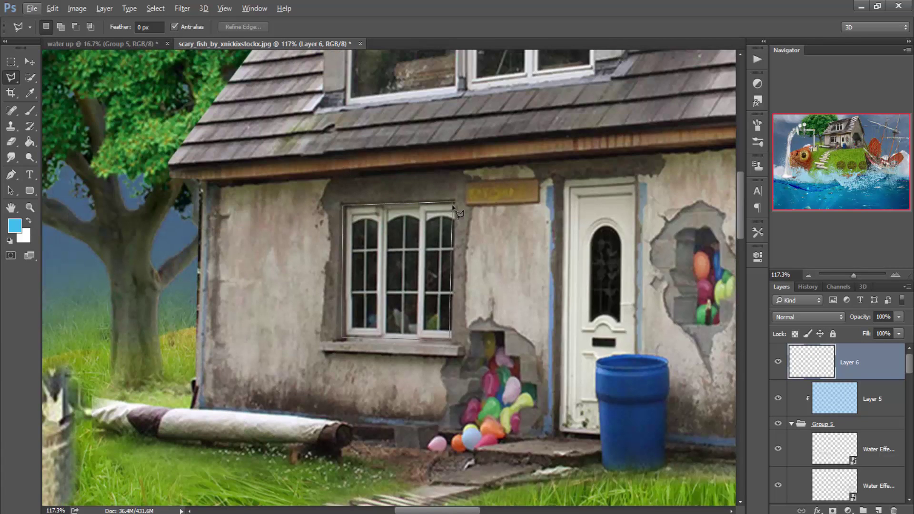
pyautogui.doubleClick(454, 207)
pyautogui.click(14, 225)
pyautogui.moveTo(710, 132); pyautogui.dragTo(710, 188)
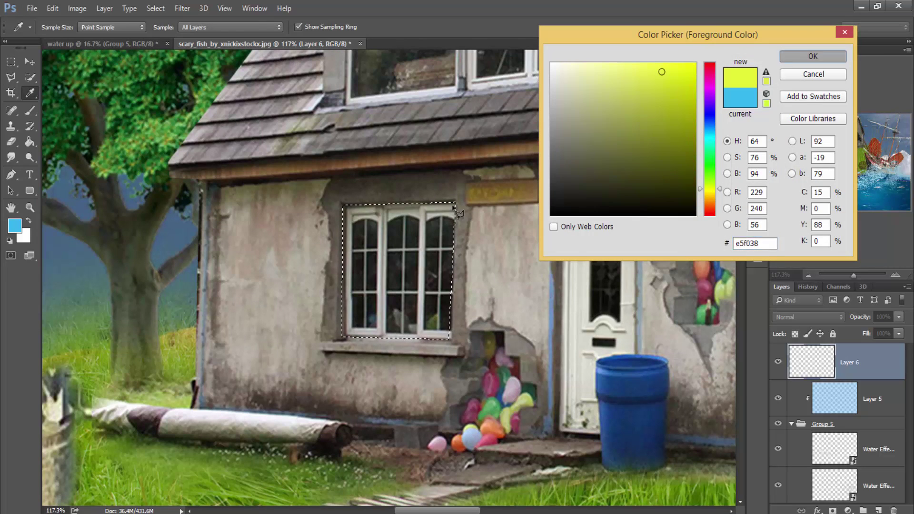
pyautogui.press('Return')
pyautogui.press('g')
pyautogui.click(453, 207)
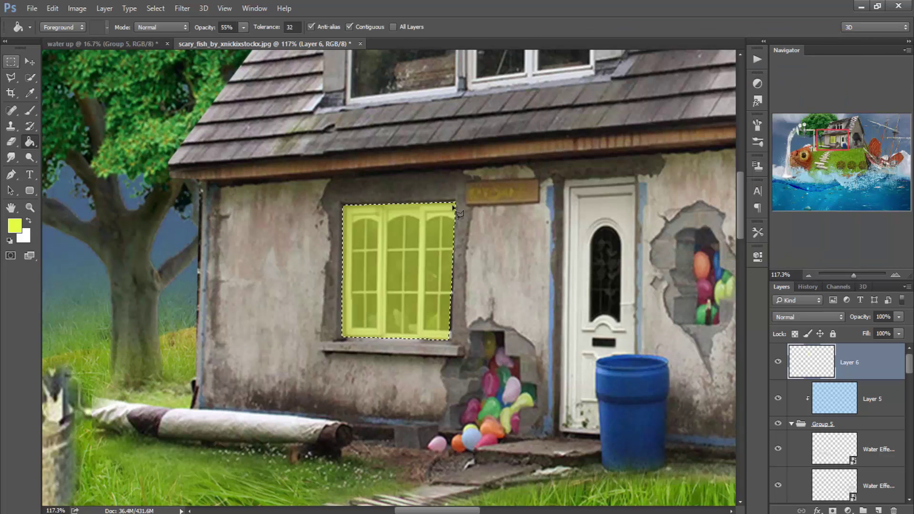
# Set the window fill to Normal blend mode at 75% opacity
pyautogui.press('v')
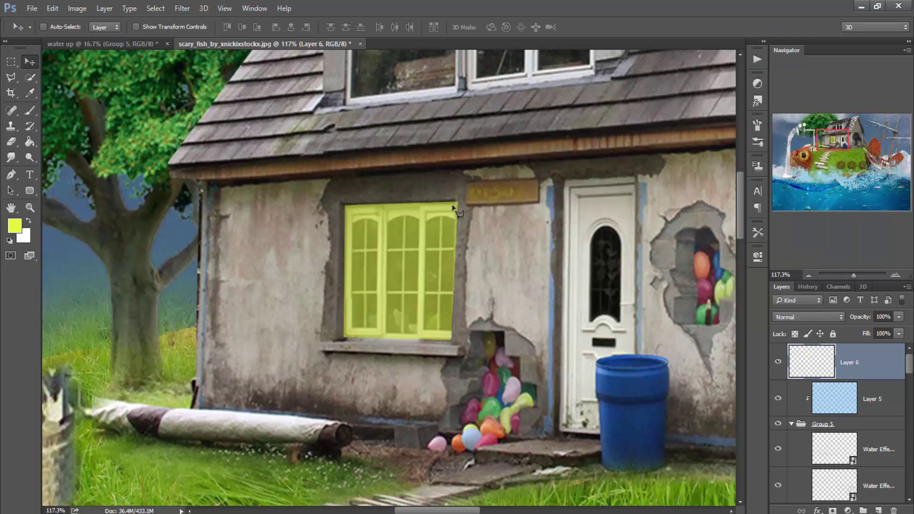
pyautogui.press('8')
pyautogui.press('8')
pyautogui.press('Down')
pyautogui.press('Down')
pyautogui.press('Down')
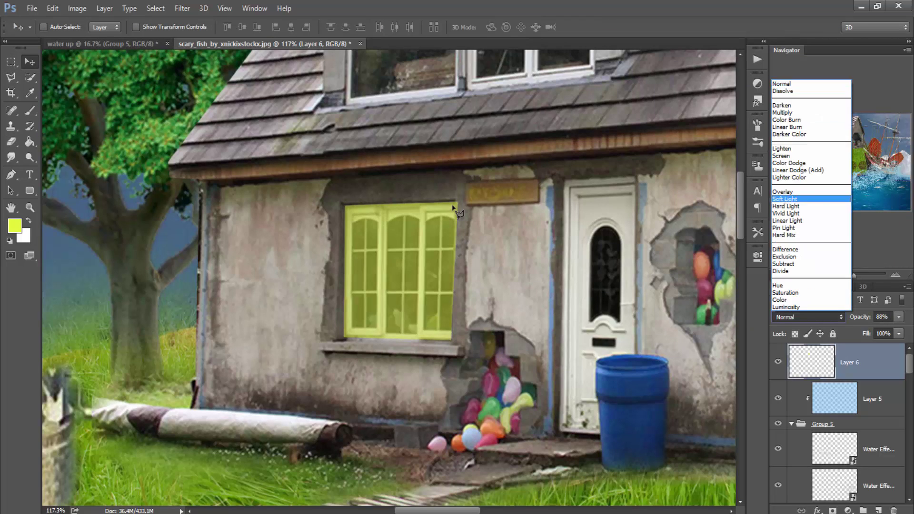
pyautogui.press('Down')
pyautogui.press('Down')
pyautogui.press('Down')
pyautogui.press('Return')
pyautogui.press('Up')
pyautogui.press('Up')
pyautogui.press('Up')
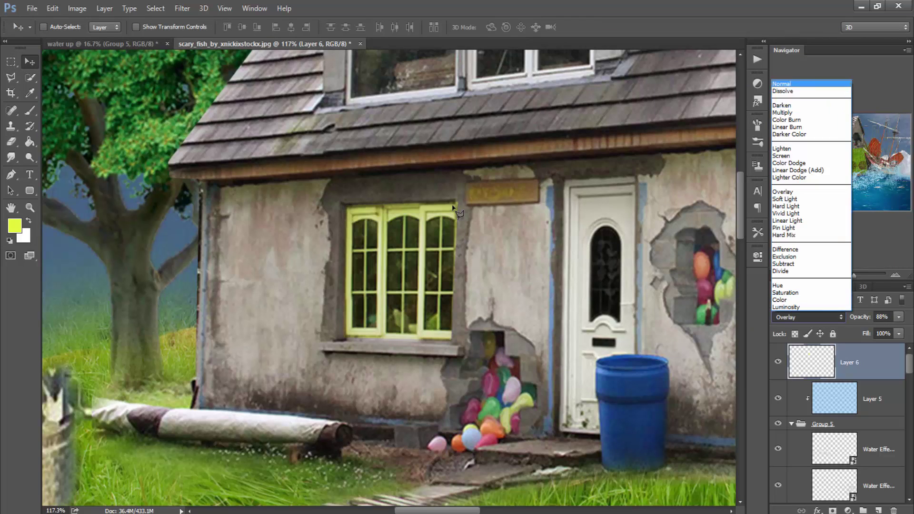
pyautogui.press('Return')
pyautogui.press('7')
pyautogui.press('5')
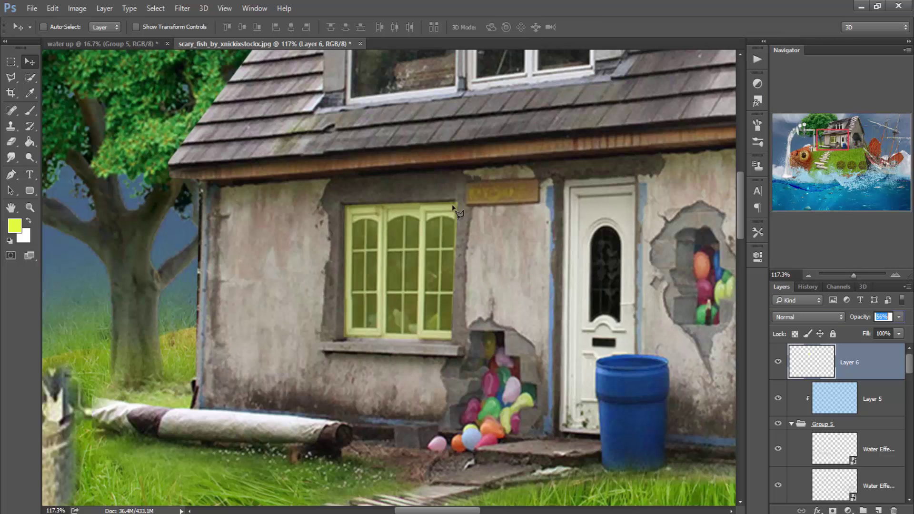
# Outline a diagonal beam selection to the grass on a new Layer 7
pyautogui.hotkey('ctrl', 'shift', 'alt', 'n')
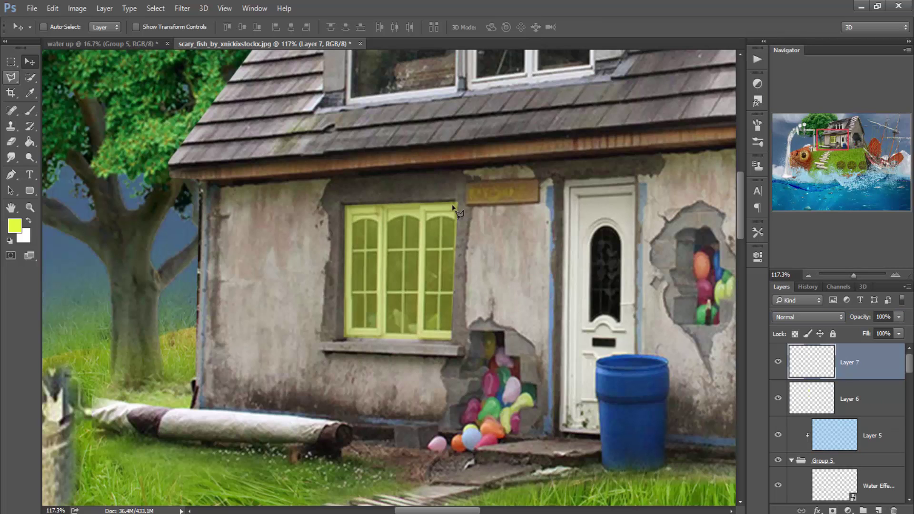
pyautogui.scroll(-1, 453, 208)
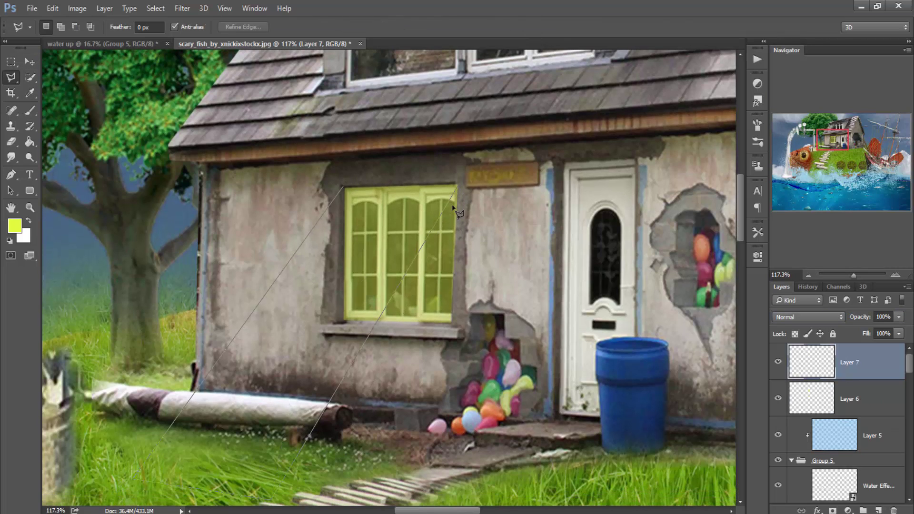
pyautogui.doubleClick(453, 209)
# Fill the beam selection with yellow and duplicate the beam layer
pyautogui.press('g')
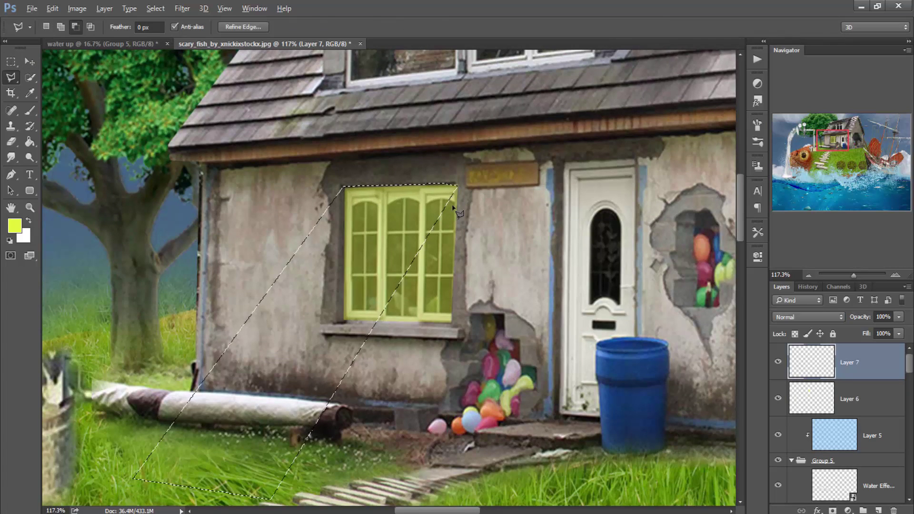
pyautogui.click(453, 208)
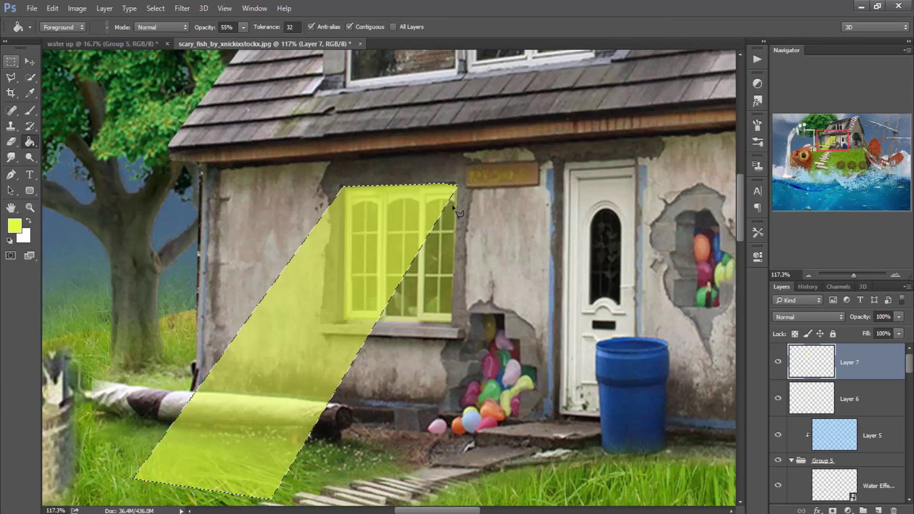
pyautogui.hotkey('ctrl', 't')
pyautogui.press('Return')
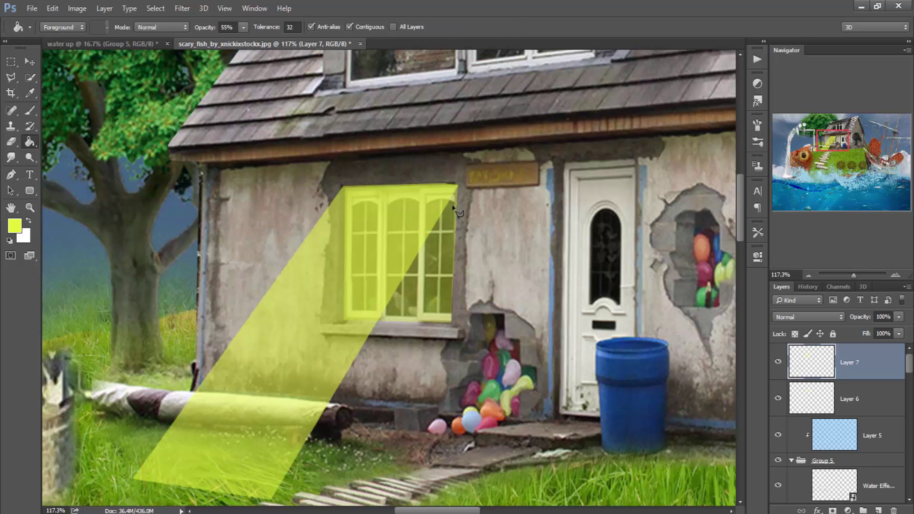
pyautogui.hotkey('ctrl', 'j')
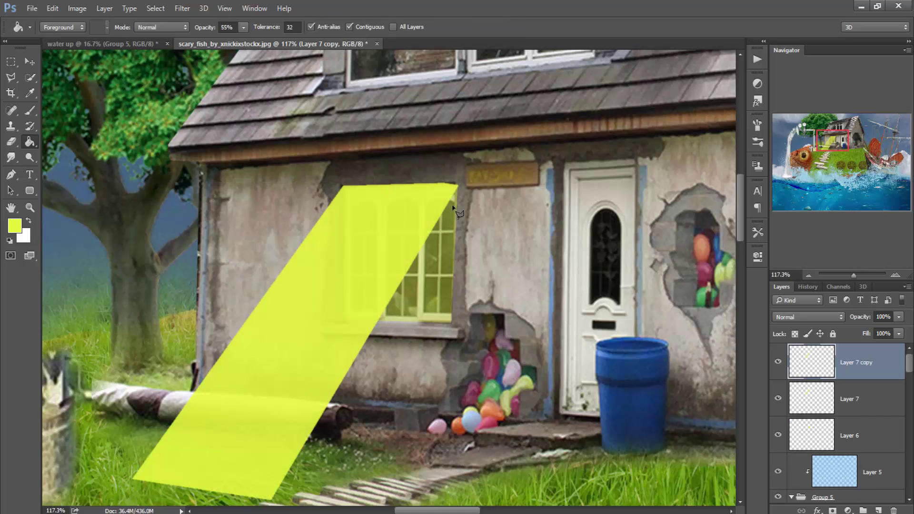
# Warp the beam copy into a curve over the original beam
pyautogui.press('v')
pyautogui.hotkey('shift', 'Right')
pyautogui.hotkey('shift', 'Right')
pyautogui.hotkey('shift', 'Right')
pyautogui.press('Right')
pyautogui.press('Right')
pyautogui.press('Right')
pyautogui.hotkey('ctrl', 'z')
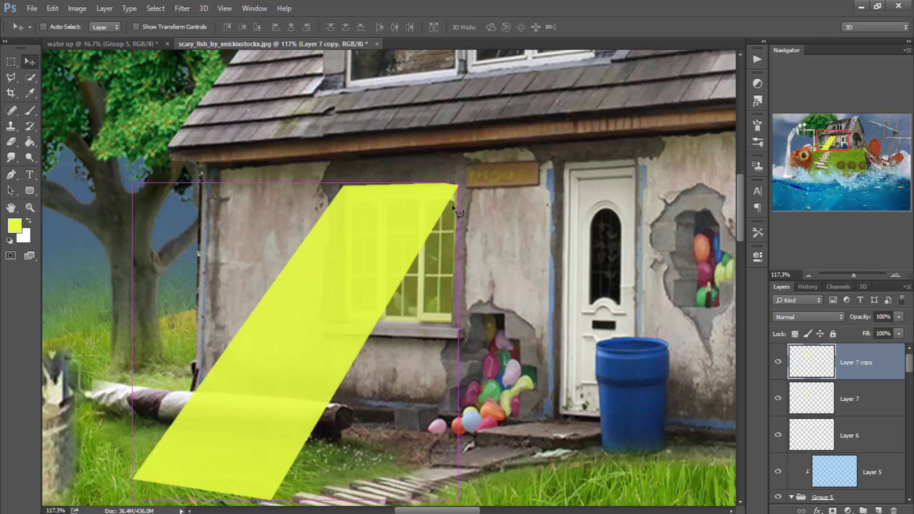
pyautogui.hotkey('ctrl', 'z')
pyautogui.hotkey('ctrl', 'z')
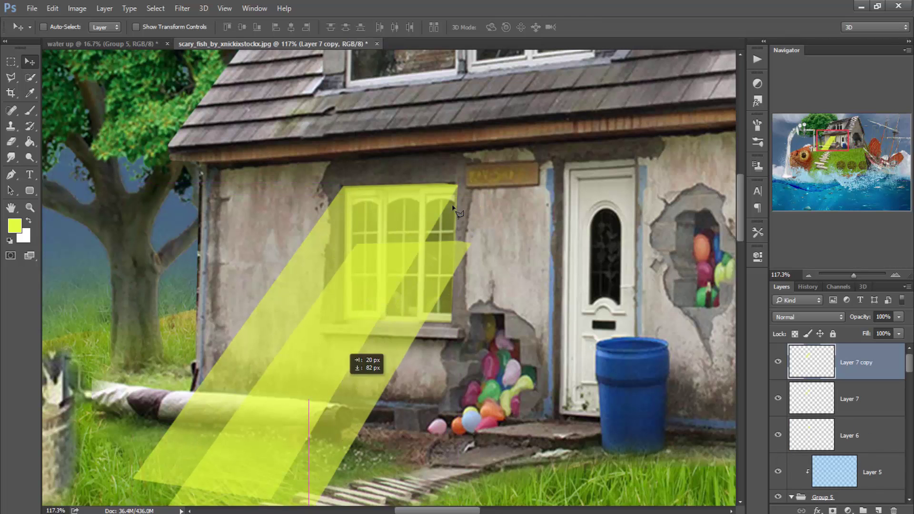
pyautogui.hotkey('ctrl', 't')
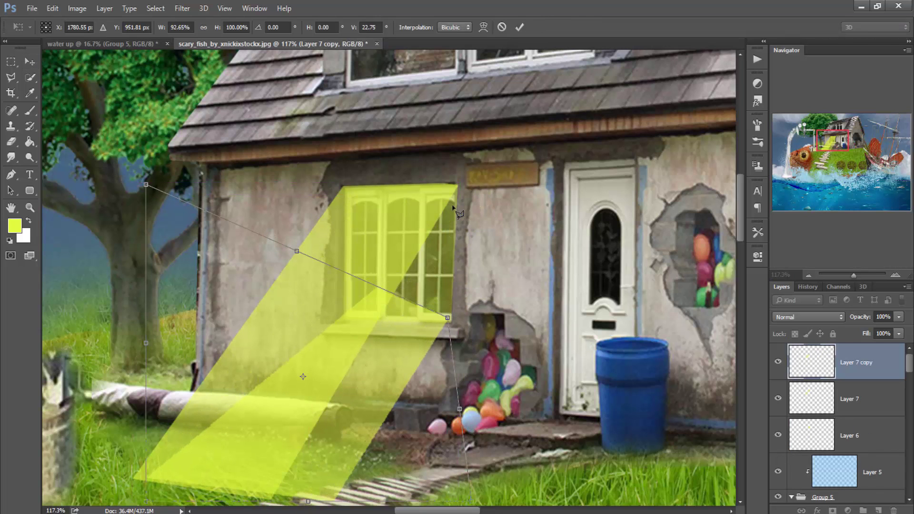
pyautogui.click(484, 28)
pyautogui.moveTo(448, 320); pyautogui.dragTo(454, 207)
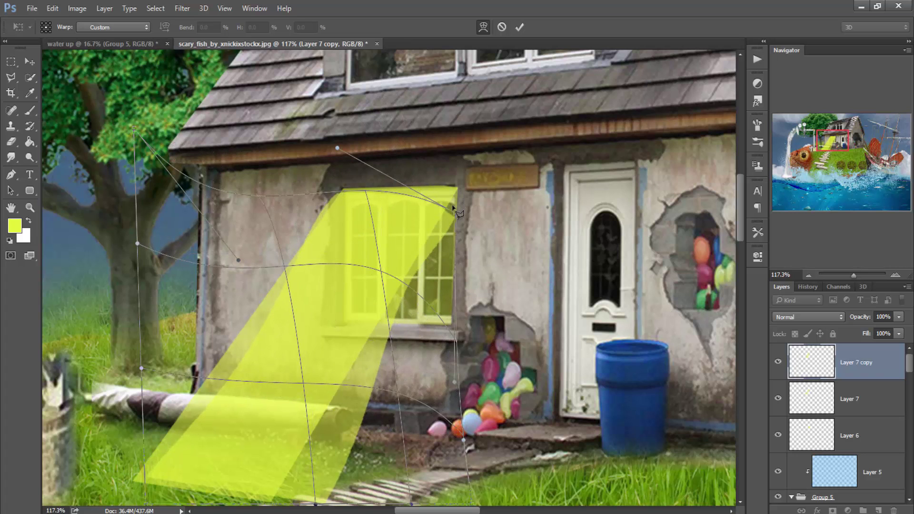
pyautogui.press('Return')
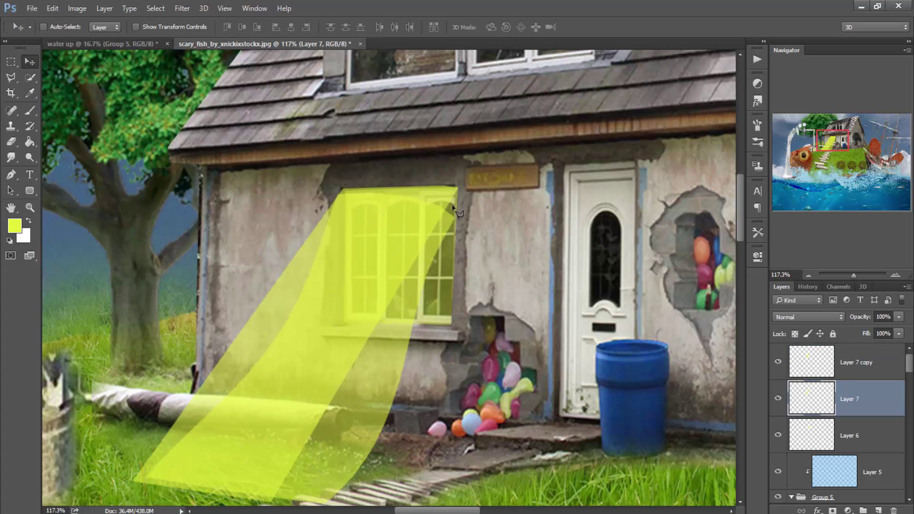
# Apply a 6.3 px Gaussian Blur to the original beam layer
pyautogui.hotkey('alt', '[')
pyautogui.hotkey('alt', 't')
pyautogui.press('b')
pyautogui.press('Right')
pyautogui.press('Down')
pyautogui.press('Down')
pyautogui.press('Down')
pyautogui.press('Return')
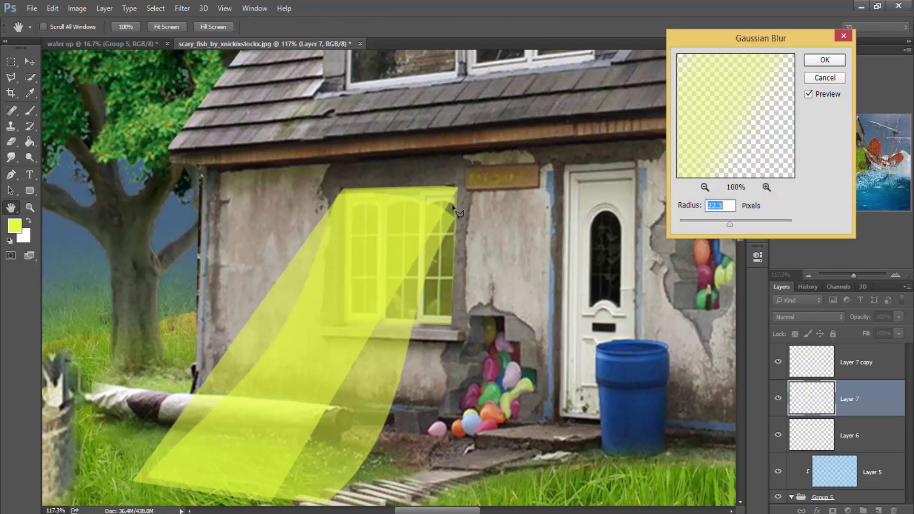
pyautogui.write('6.3')
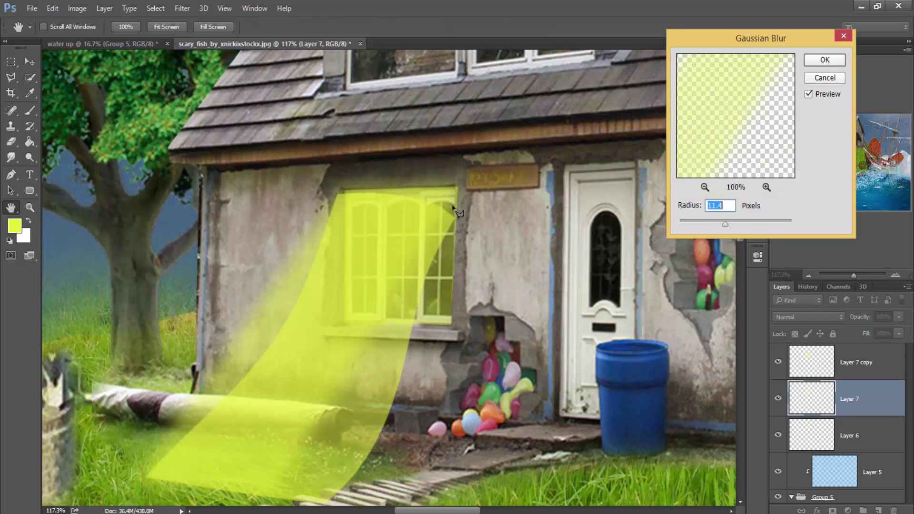
pyautogui.press('Return')
# Reapply the same blur to the beam copy and fit the image on screen
pyautogui.hotkey('alt', 't')
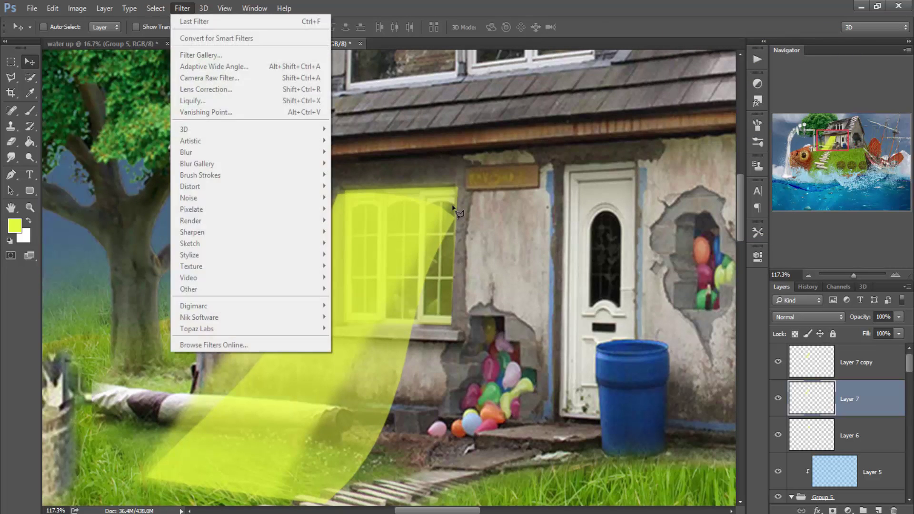
pyautogui.press('Escape')
pyautogui.hotkey('alt', ']')
pyautogui.hotkey('alt', 't')
pyautogui.press('Return')
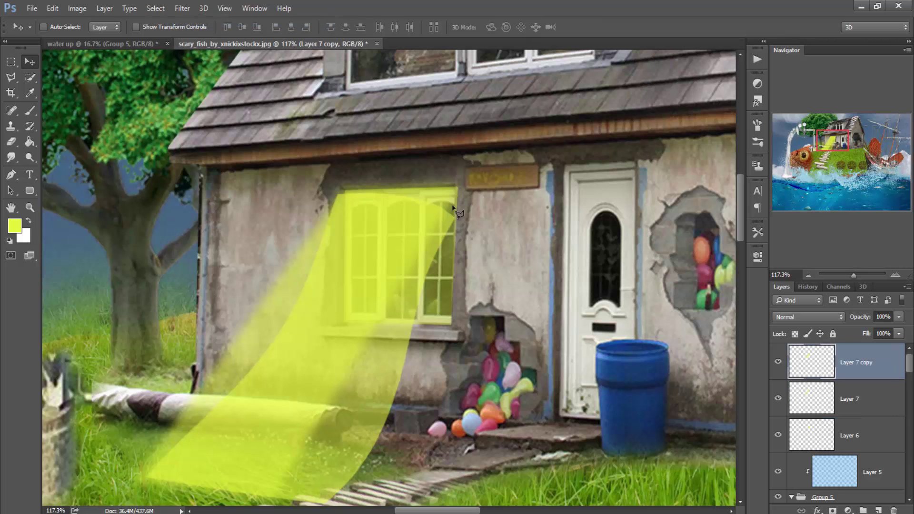
pyautogui.hotkey('ctrl', ',')
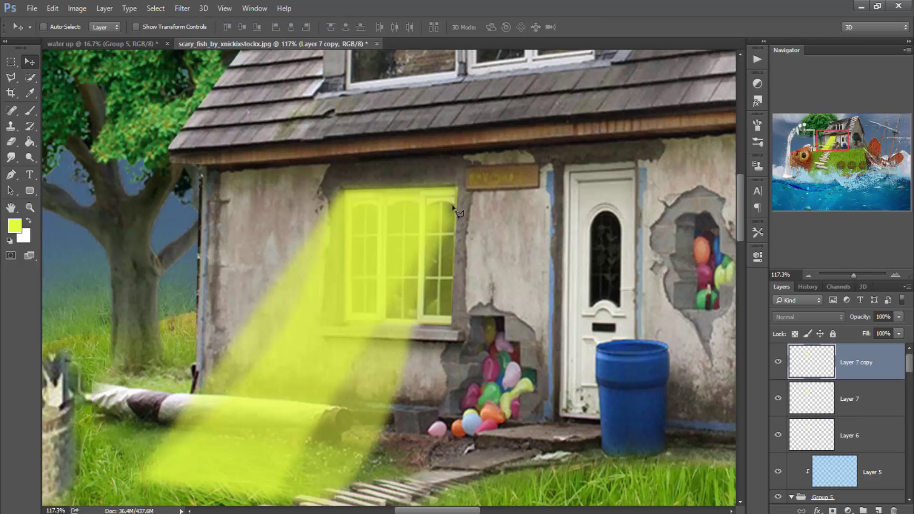
pyautogui.hotkey('ctrl', '0')
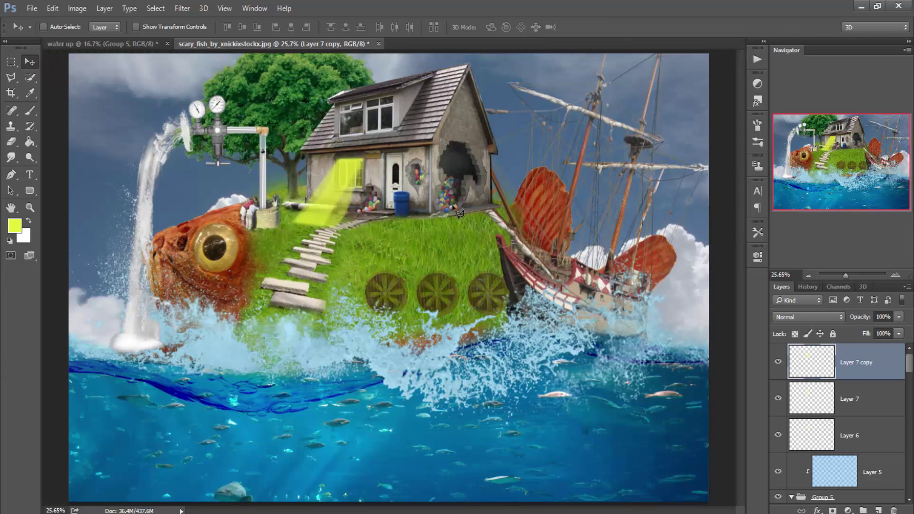
# Group the two beam layers and set the group to 68% opacity
pyautogui.hotkey('ctrl', 'g')
pyautogui.write('58')
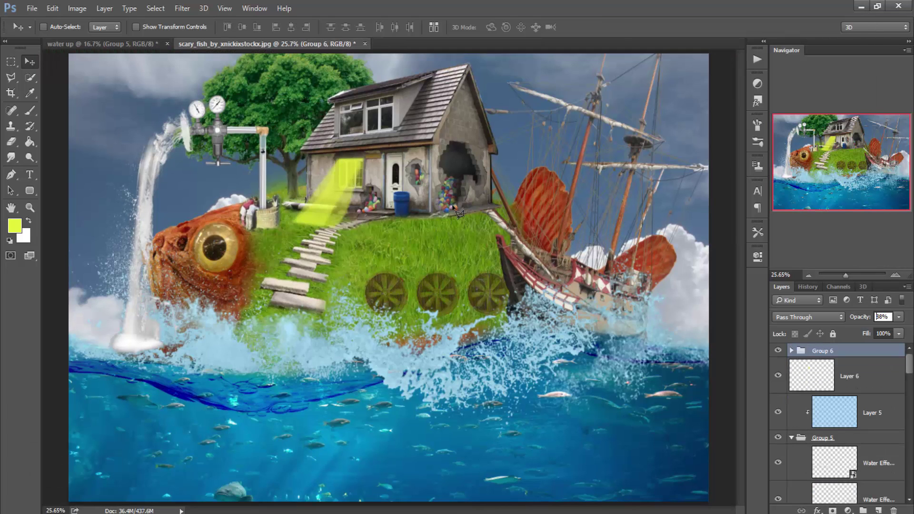
pyautogui.write('68')
pyautogui.press('Return')
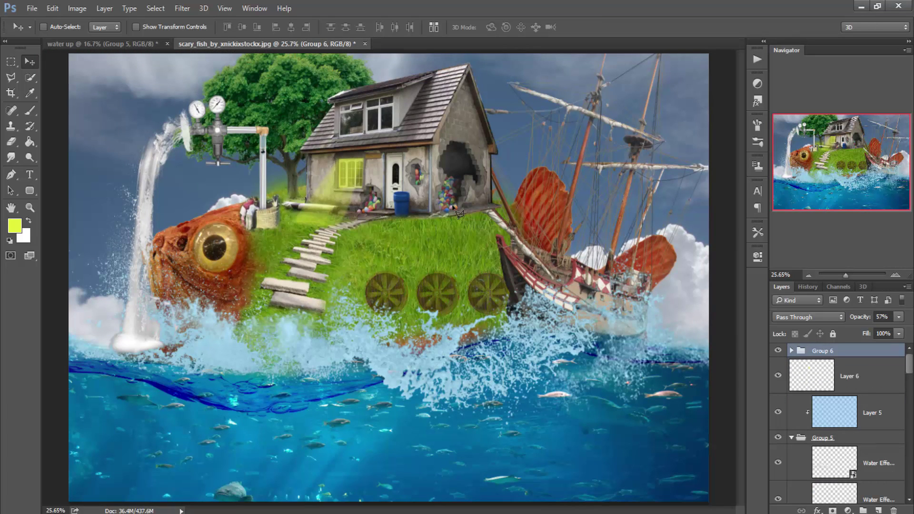
# On a new layer, paint and fill a yellow glow over the wall hole at 74% opacity
pyautogui.hotkey('ctrl', 'shift', 'alt', 'n')
pyautogui.press('b')
pyautogui.rightClick(458, 213)
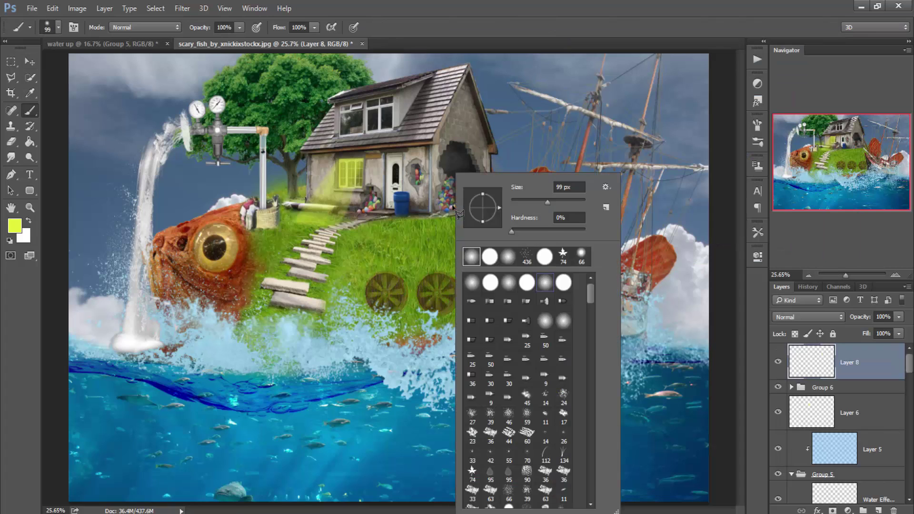
pyautogui.write('150')
pyautogui.press('Return')
pyautogui.click(454, 208)
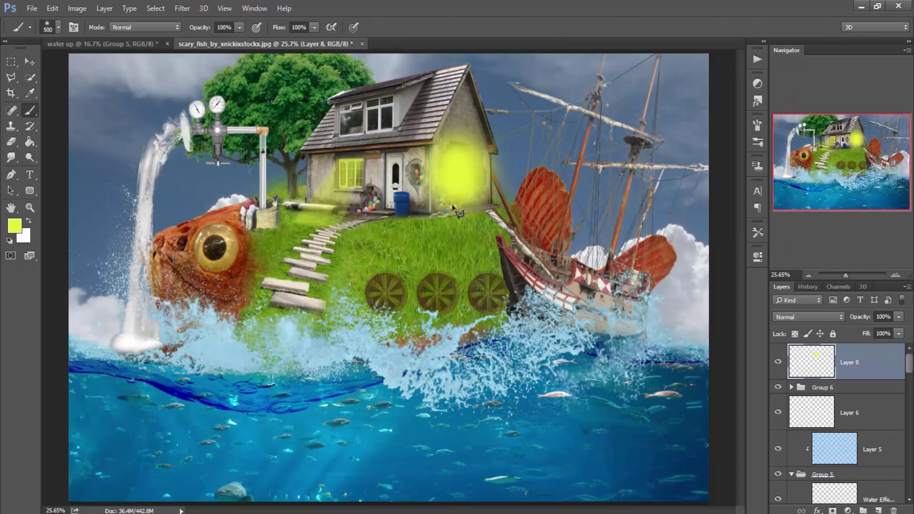
pyautogui.press('l')
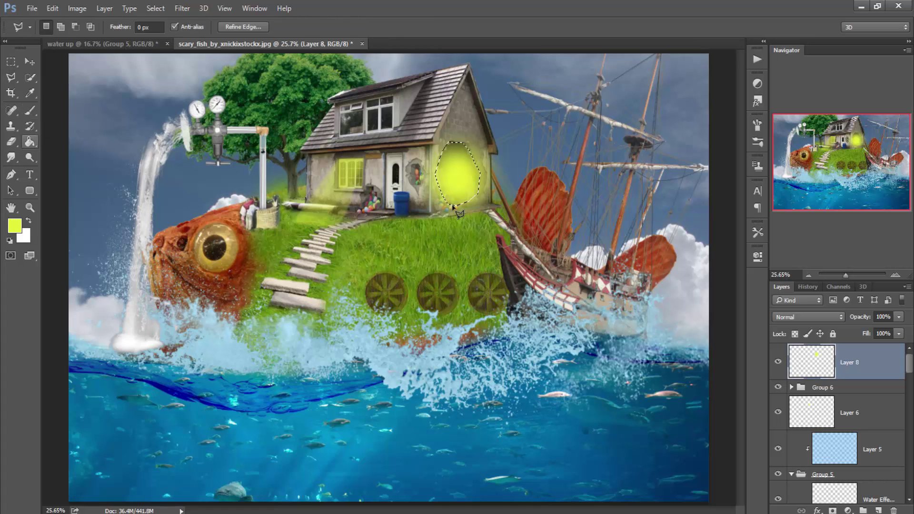
pyautogui.press('g')
pyautogui.click(453, 207)
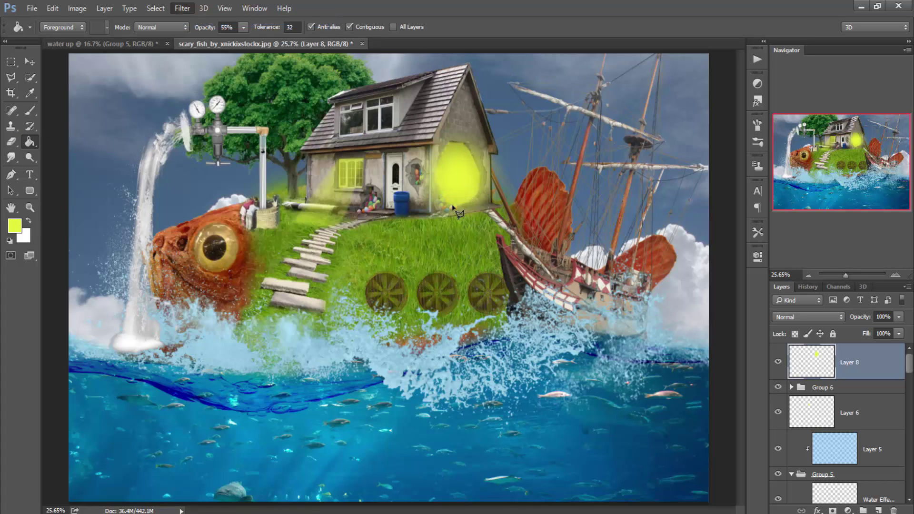
pyautogui.press('v')
pyautogui.press('7')
pyautogui.press('4')
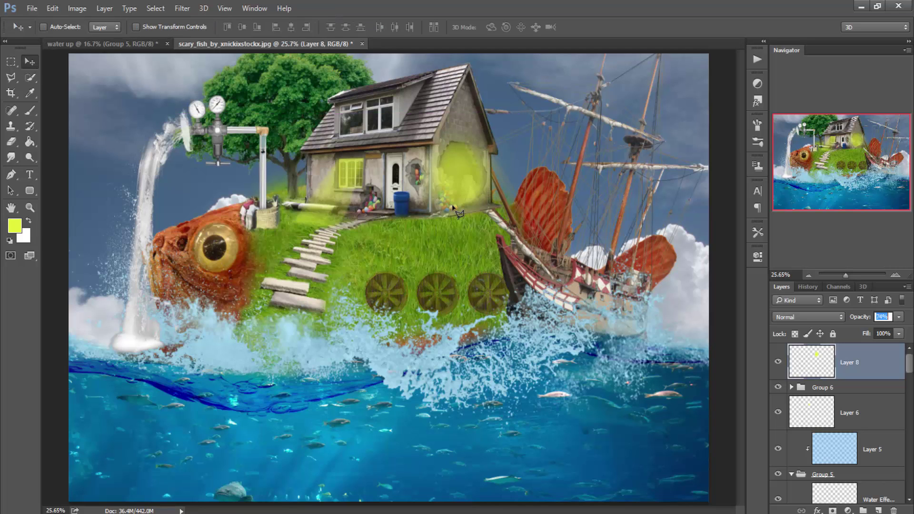
# Duplicate the window glow group and move the copy onto the house wall
pyautogui.hotkey('alt', '[')
pyautogui.hotkey('ctrl', 'j')
pyautogui.moveTo(314, 203); pyautogui.dragTo(460, 214)
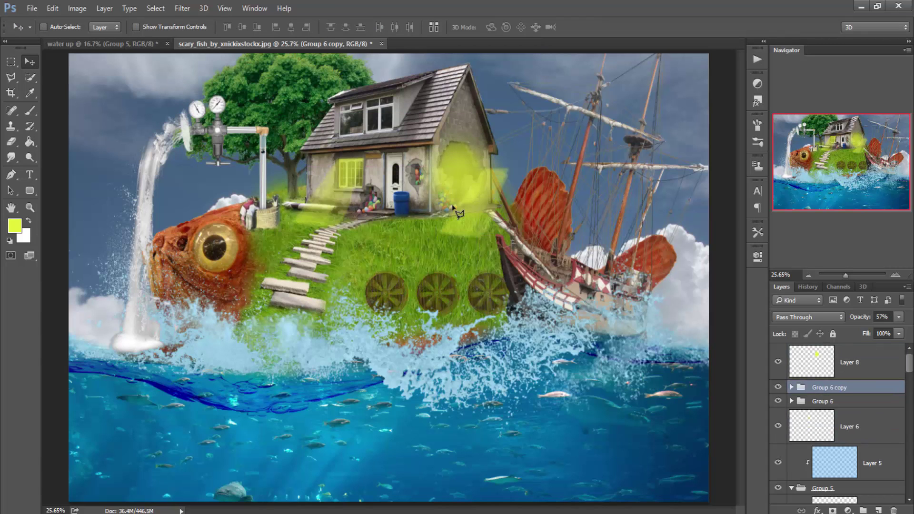
pyautogui.hotkey('ctrl', 't')
pyautogui.rightClick(460, 214)
pyautogui.press('Escape')
pyautogui.press('Return')
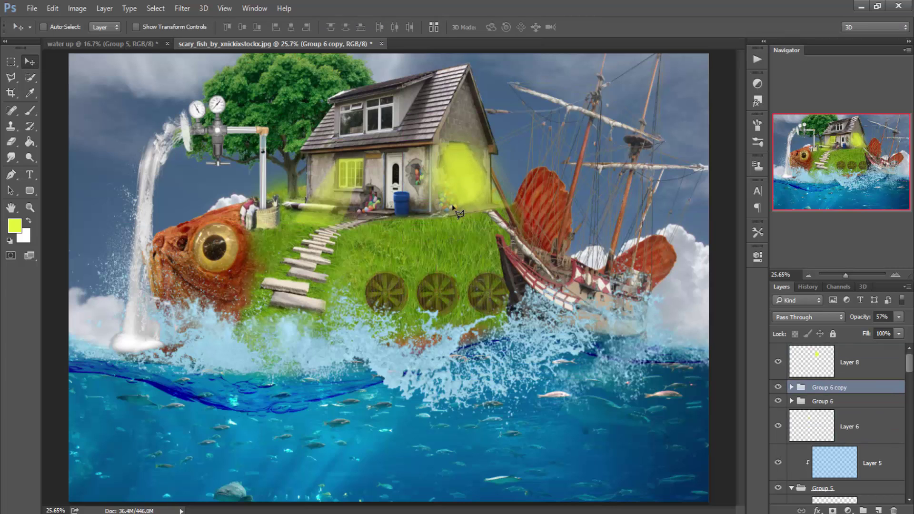
# After trying Hard Light and Overlay, set Layer 8 to Normal blending with 61% fill
pyautogui.click(851, 362)
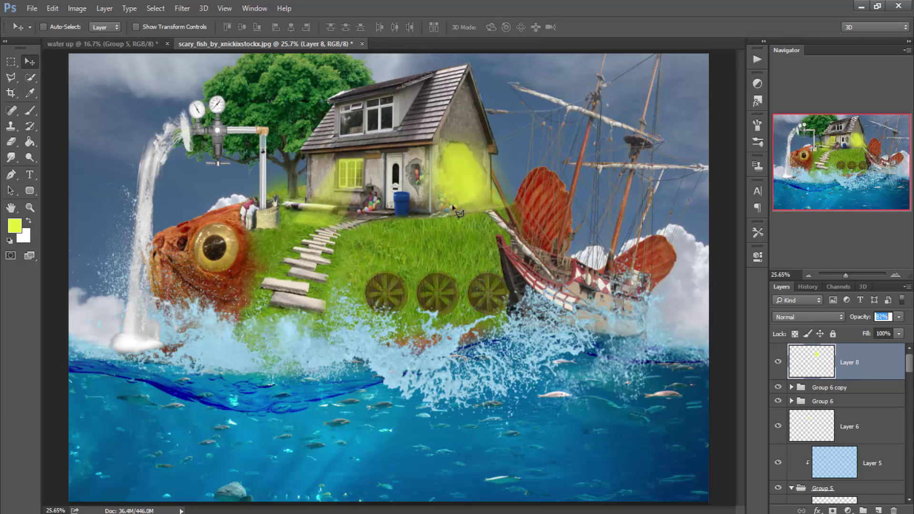
pyautogui.click(808, 318)
pyautogui.click(810, 206)
pyautogui.click(808, 317)
pyautogui.click(810, 247)
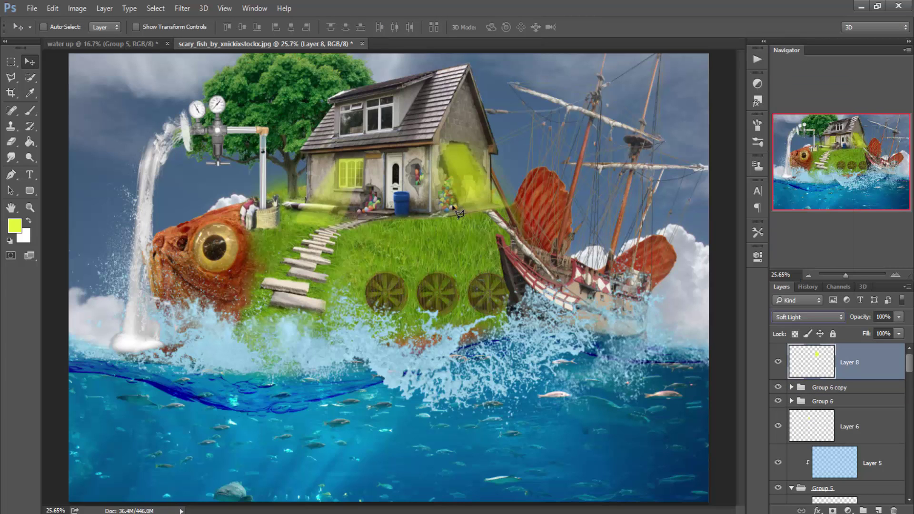
pyautogui.click(809, 317)
pyautogui.click(810, 217)
pyautogui.click(808, 317)
pyautogui.click(810, 86)
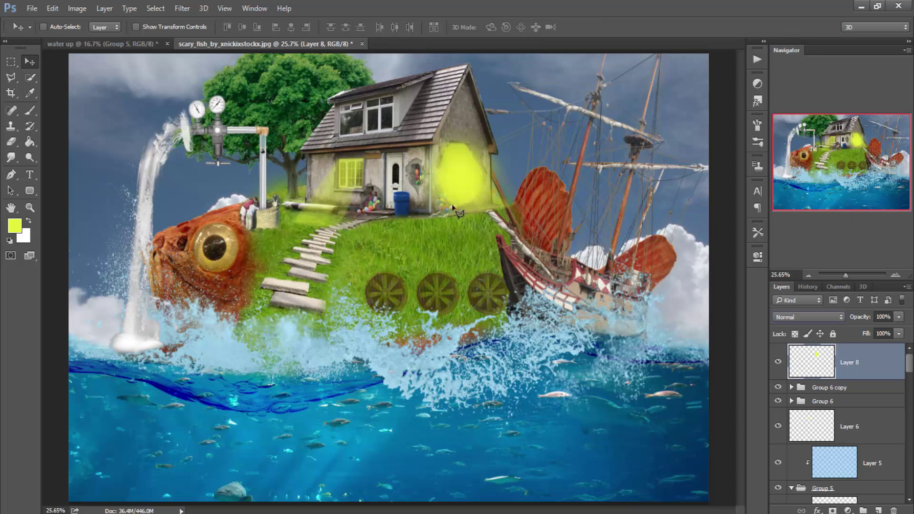
pyautogui.hotkey('shift', '6')
pyautogui.hotkey('shift', '1')
# Make another copy of the Group 6 glow for placing by the door
pyautogui.hotkey('alt', '[')
pyautogui.hotkey('alt', '[')
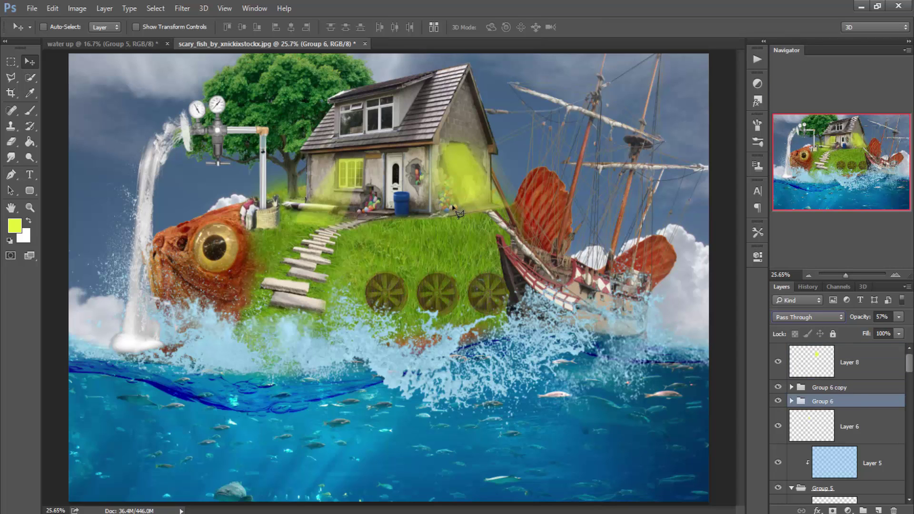
pyautogui.hotkey('ctrl', 'j')
pyautogui.hotkey('ctrl', 't')
# Nudge the glow copy toward the door, commit it, and add a new empty layer
pyautogui.hotkey('shift', 'Right')
pyautogui.hotkey('shift', 'Right')
pyautogui.hotkey('shift', 'Right')
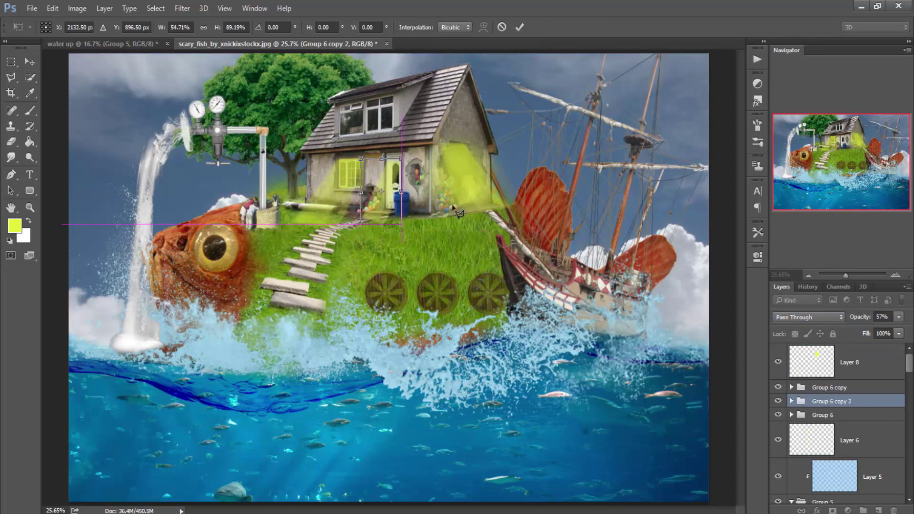
pyautogui.press('Return')
pyautogui.hotkey('ctrl', 'shift', 'alt', 'n')
pyautogui.press('b')
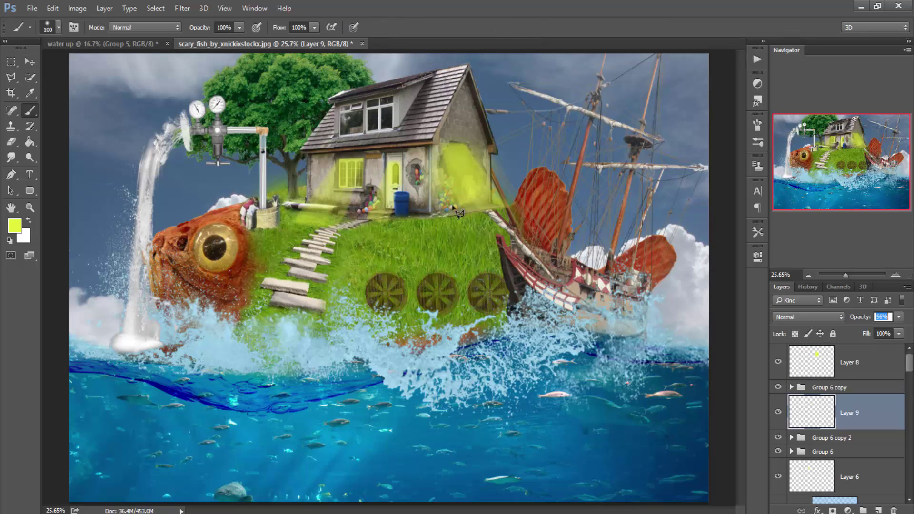
# Move the greenery layer 02 copy onto the hilltop in front of the house
pyautogui.scroll(-2, 838, 424)
pyautogui.scroll(-2, 838, 423)
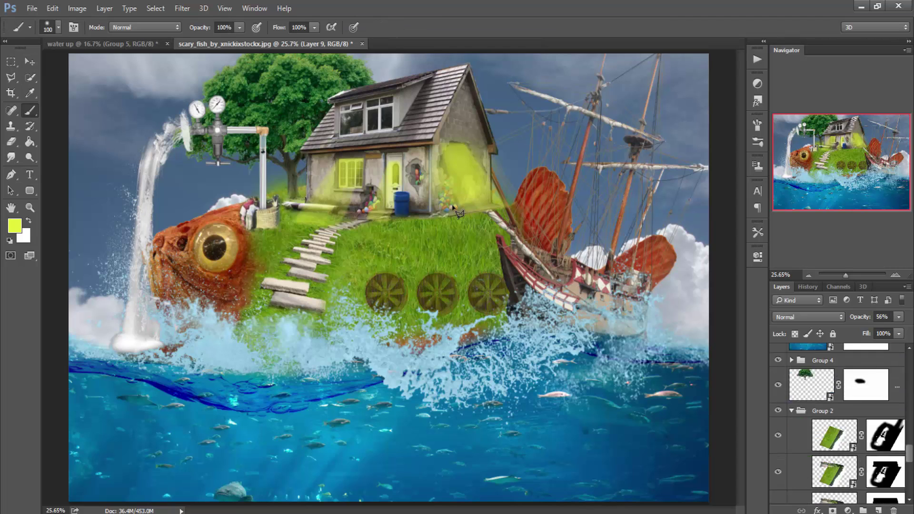
pyautogui.scroll(-2, 838, 424)
pyautogui.scroll(-2, 838, 424)
pyautogui.click(813, 421)
pyautogui.press('v')
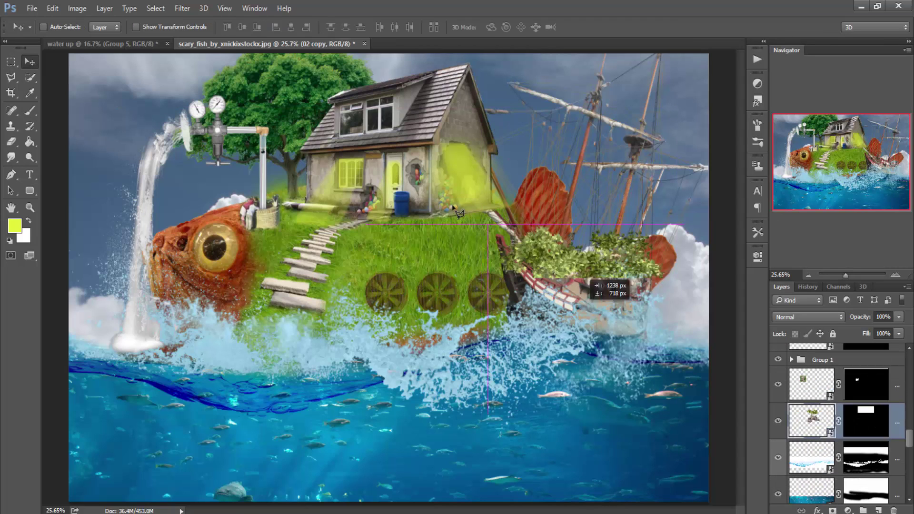
pyautogui.moveTo(812, 421); pyautogui.dragTo(829, 215)
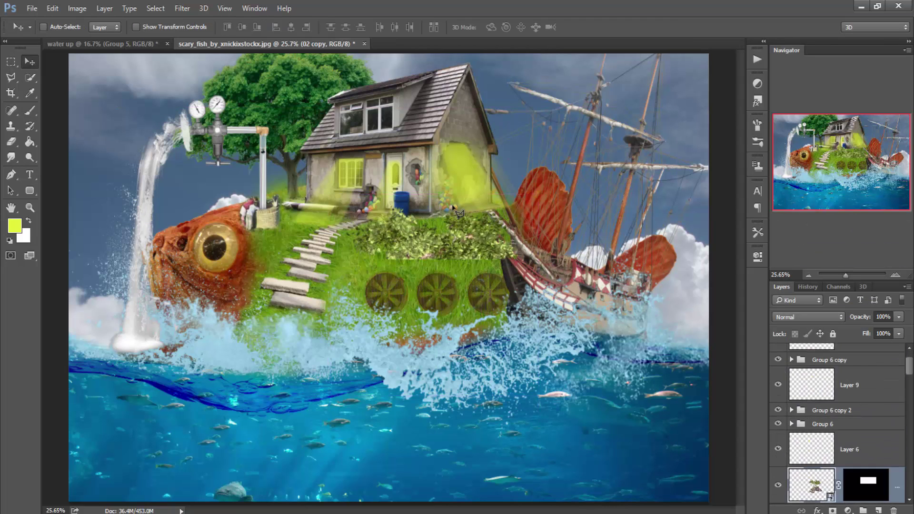
pyautogui.moveTo(458, 212); pyautogui.dragTo(459, 213)
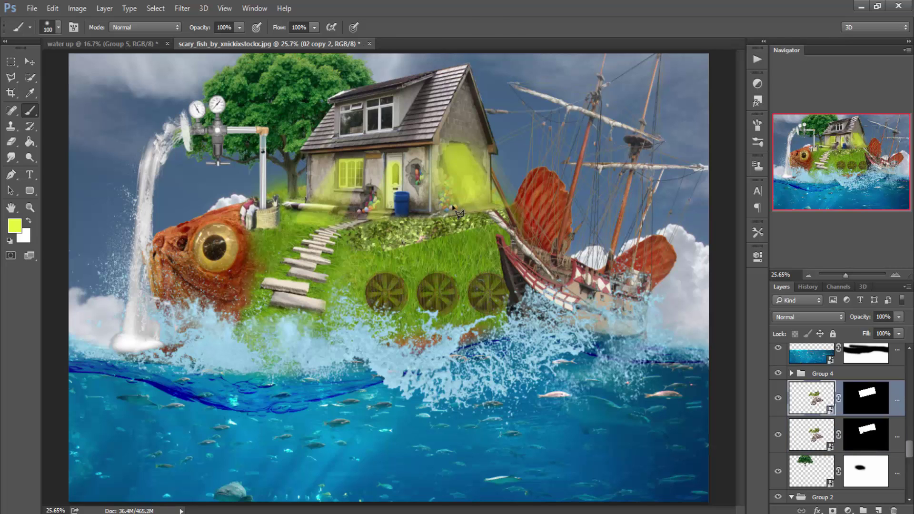
# Rotate the greenery upright, then flip it vertically and tilt it along the roof slope
pyautogui.moveTo(458, 213); pyautogui.dragTo(473, 194)
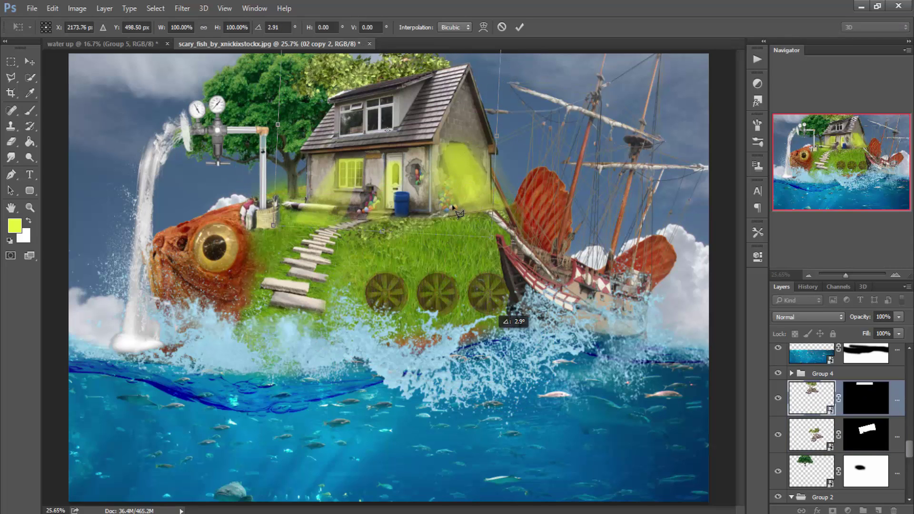
pyautogui.press('Return')
pyautogui.press('b')
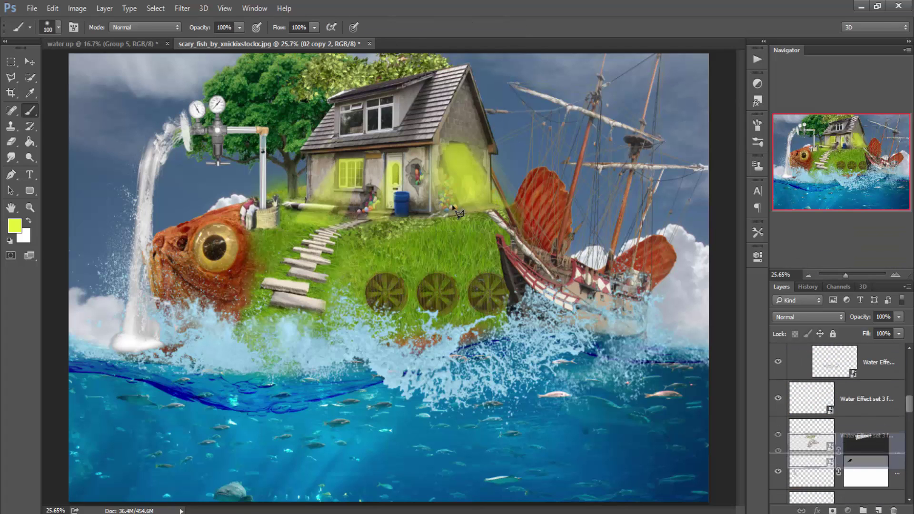
pyautogui.hotkey('ctrl', 't')
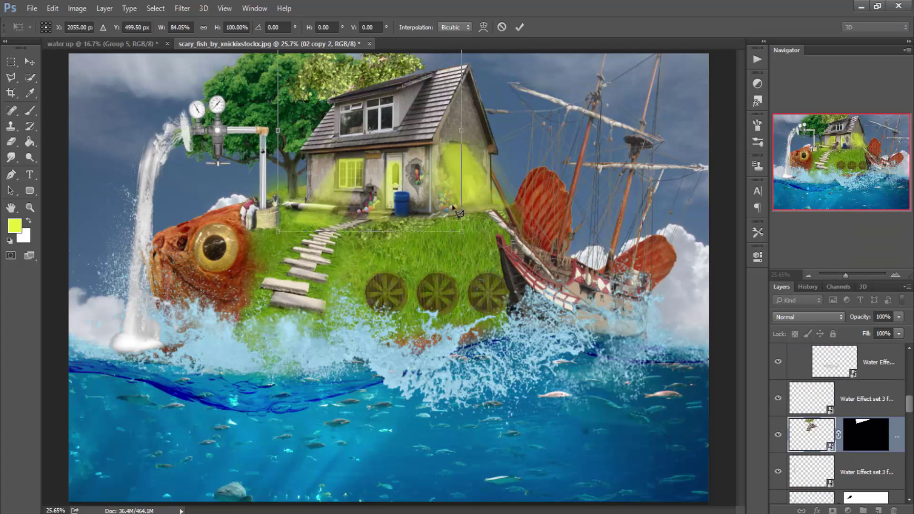
pyautogui.hotkey('shift', 'Down')
pyautogui.hotkey('shift', 'Down')
pyautogui.hotkey('shift', 'Down')
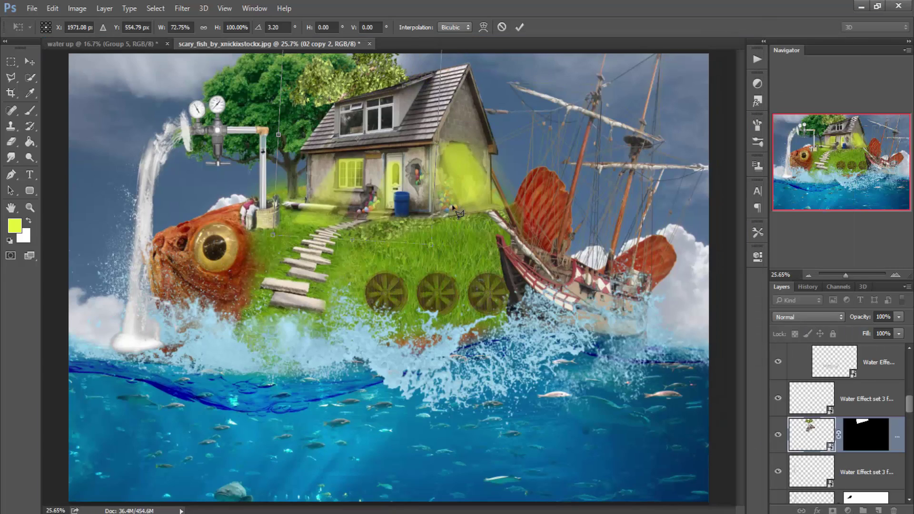
pyautogui.rightClick(458, 213)
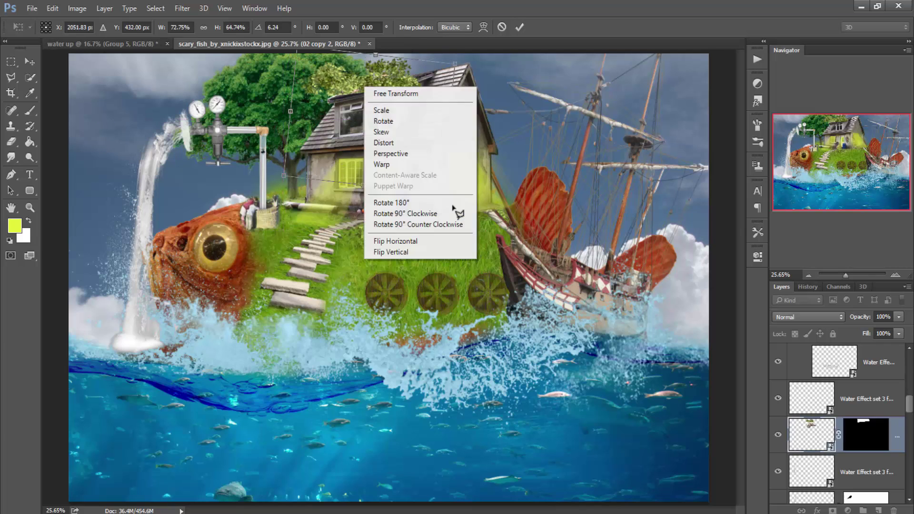
pyautogui.click(409, 248)
pyautogui.moveTo(458, 213); pyautogui.dragTo(458, 214)
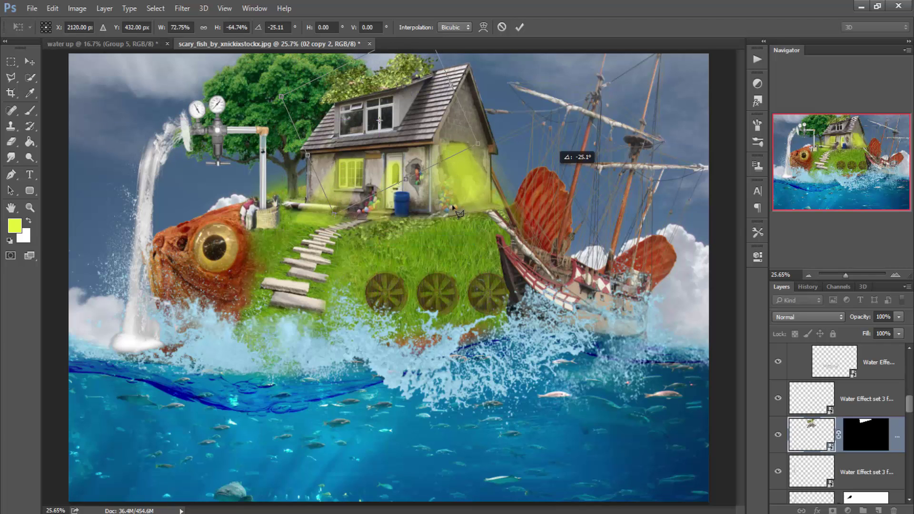
pyautogui.press('Return')
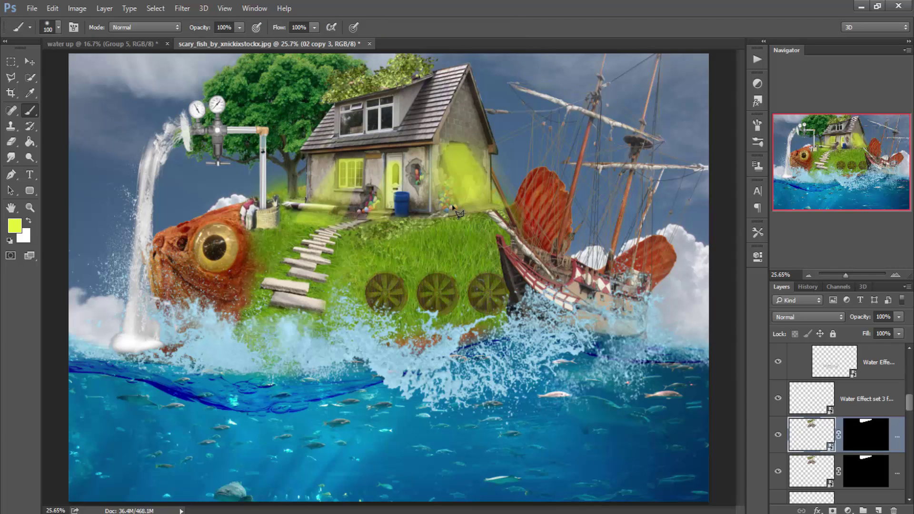
# Duplicate the plants as a shrub sent four levels down, then compare with the reference image
pyautogui.hotkey('ctrl', 'j')
pyautogui.press('v')
pyautogui.hotkey('ctrl', '[')
pyautogui.hotkey('ctrl', '[')
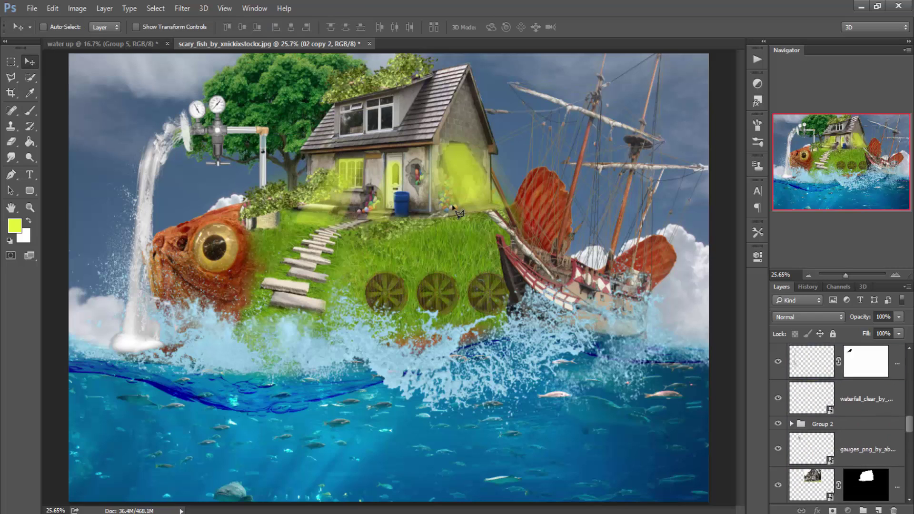
pyautogui.hotkey('ctrl', '[')
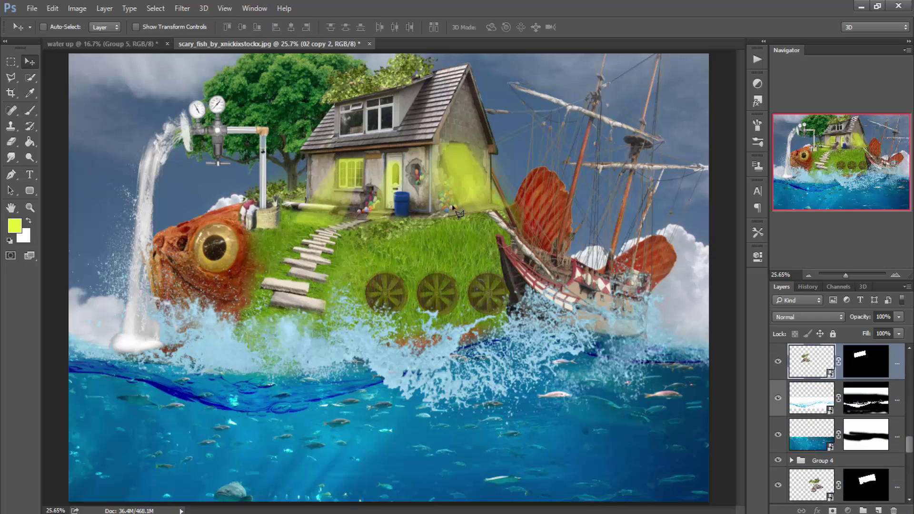
pyautogui.hotkey('ctrl', '[')
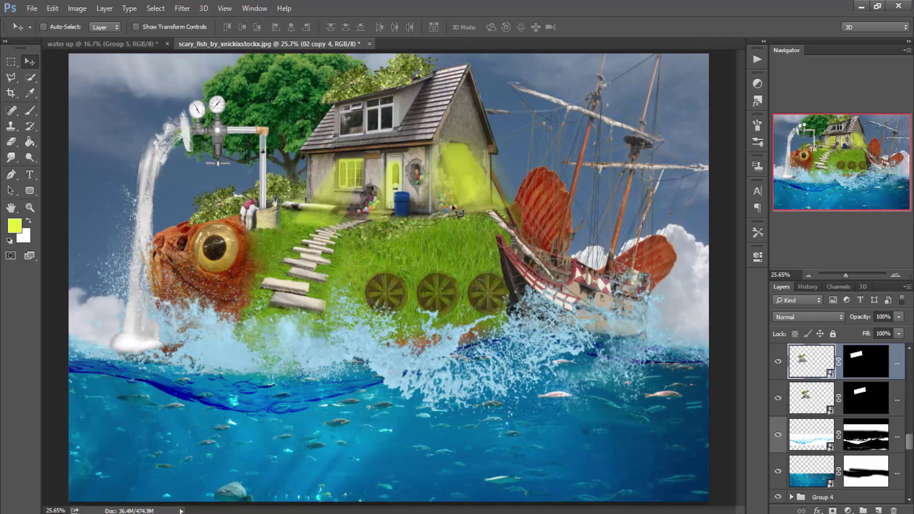
pyautogui.hotkey('ctrl', '[')
pyautogui.hotkey('ctrl', '[')
pyautogui.hotkey('ctrl', '[')
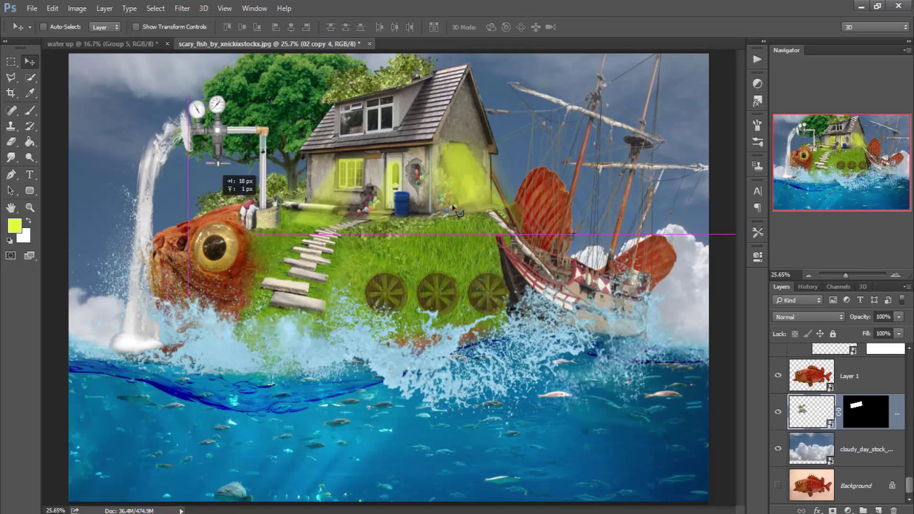
pyautogui.keyDown('ctrl'); pyautogui.click(459, 213); pyautogui.keyUp('ctrl')
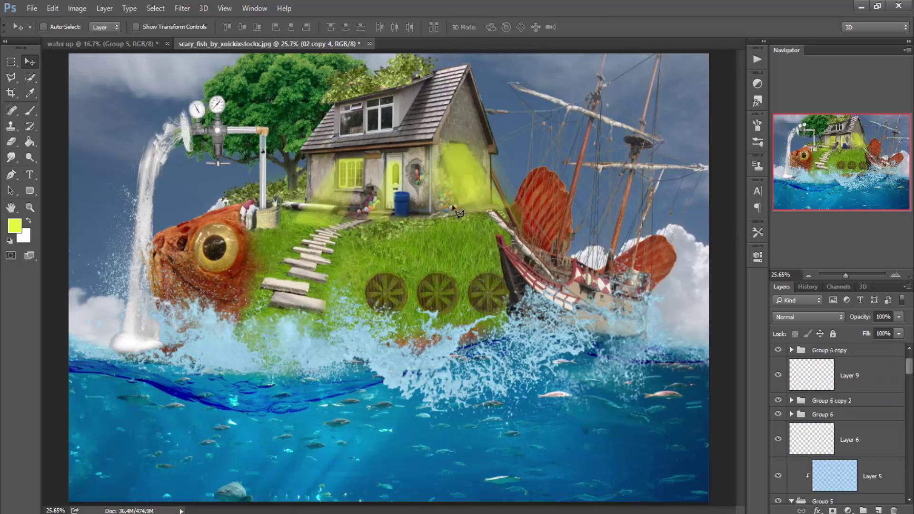
pyautogui.hotkey('alt', 'Tab')
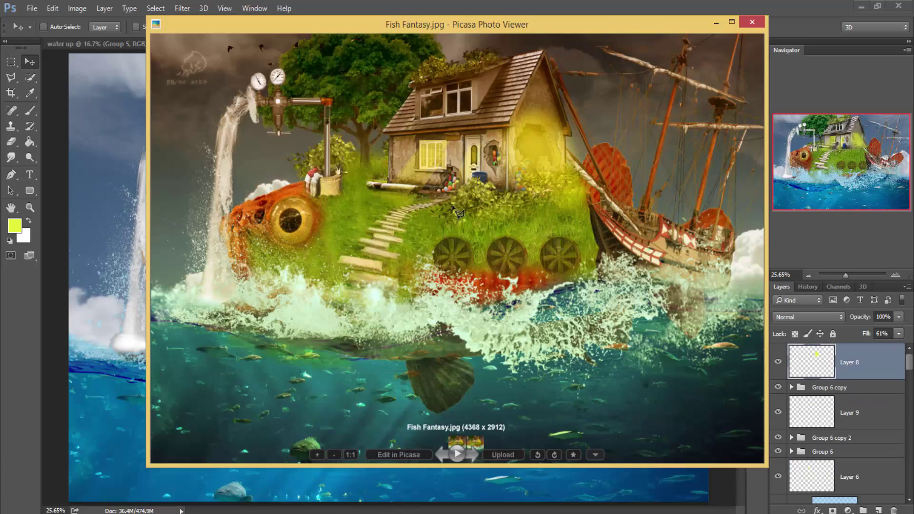
pyautogui.hotkey('alt', 'Tab')
pyautogui.hotkey('alt', 'Tab')
pyautogui.hotkey('alt', 'Tab')
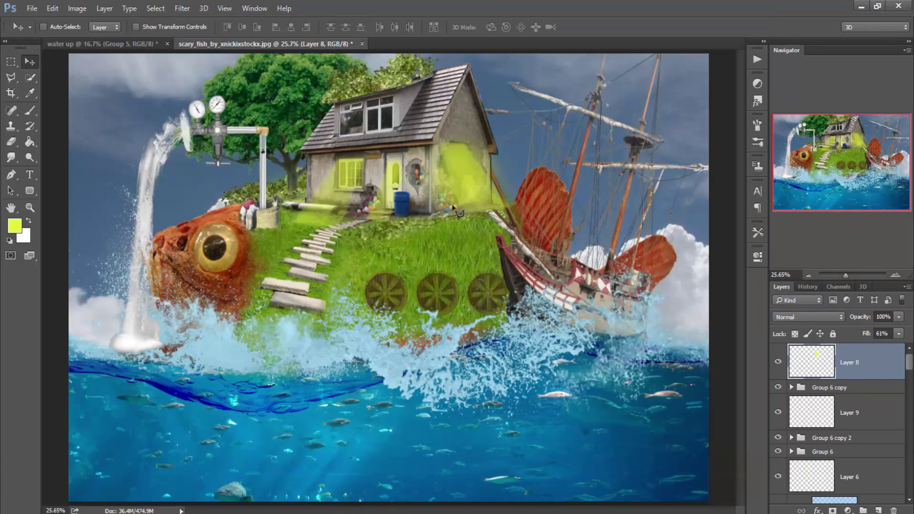
# Duplicate Layer 8 and mask out the lower fish body with a 1400 px brush
pyautogui.hotkey('ctrl', 'j')
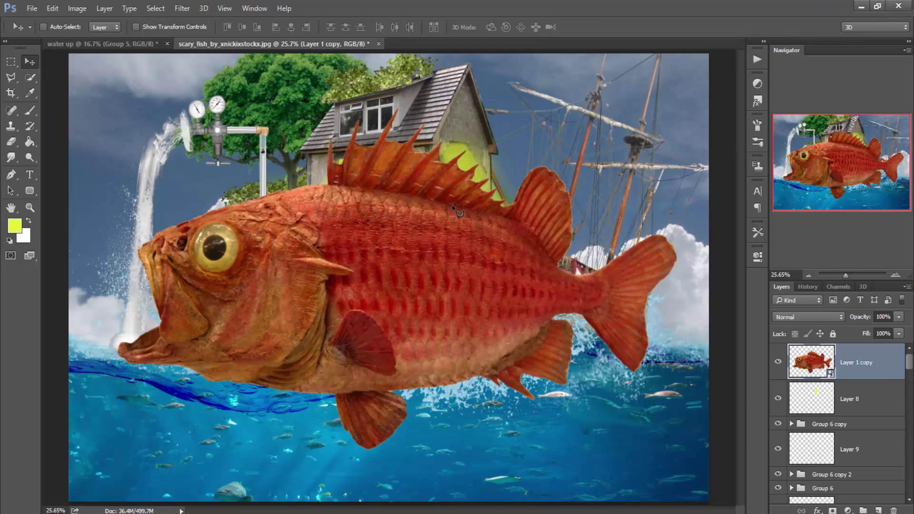
pyautogui.press('b')
pyautogui.rightClick(142, 173)
pyautogui.write('1400')
pyautogui.press('Return')
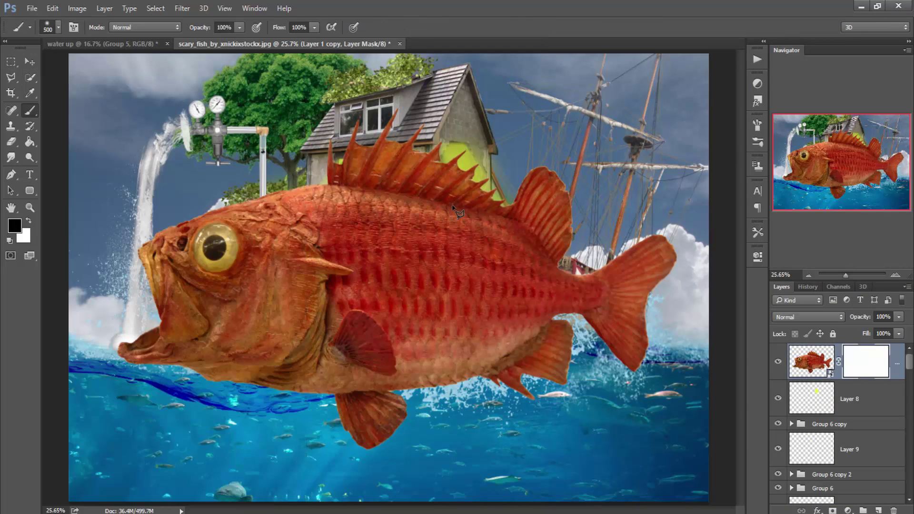
pyautogui.moveTo(129, 324); pyautogui.dragTo(310, 333)
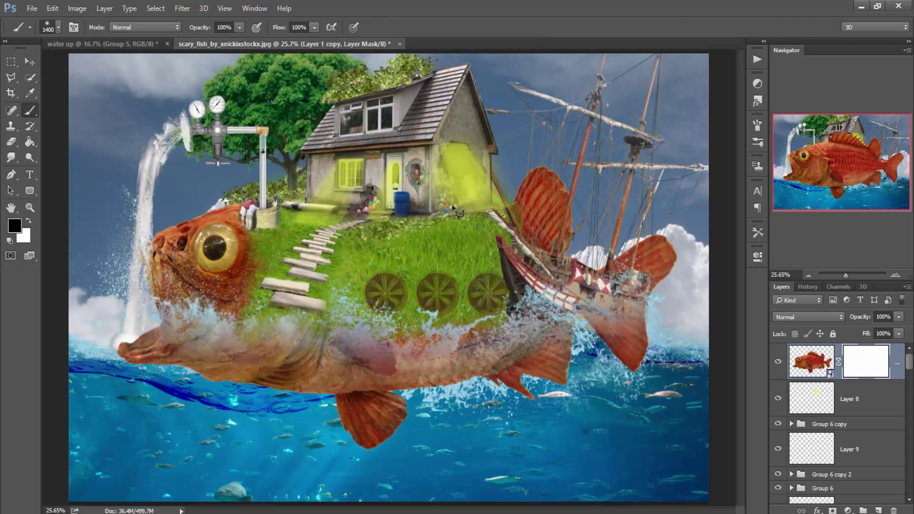
pyautogui.moveTo(133, 343); pyautogui.dragTo(477, 348)
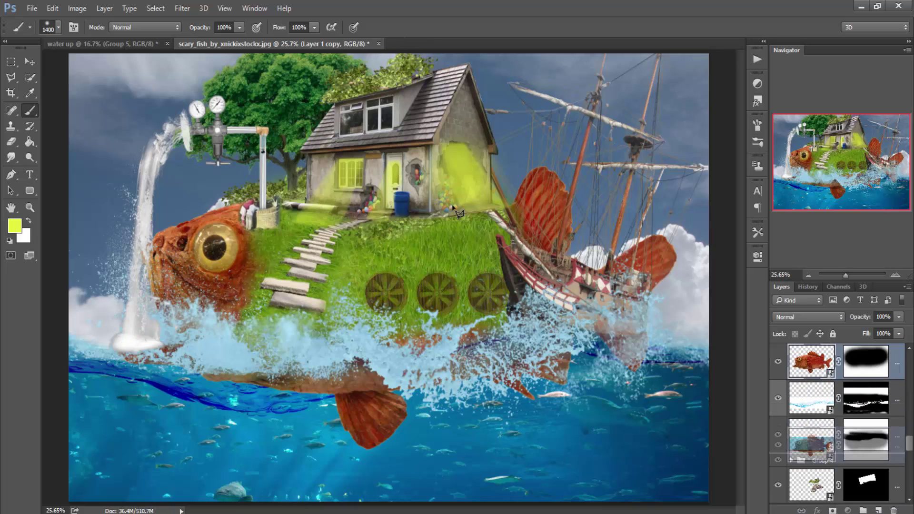
# Move the fish copy beneath the water splash at 57% opacity and select the Fish Fantasy layer
pyautogui.moveTo(812, 362); pyautogui.dragTo(812, 415)
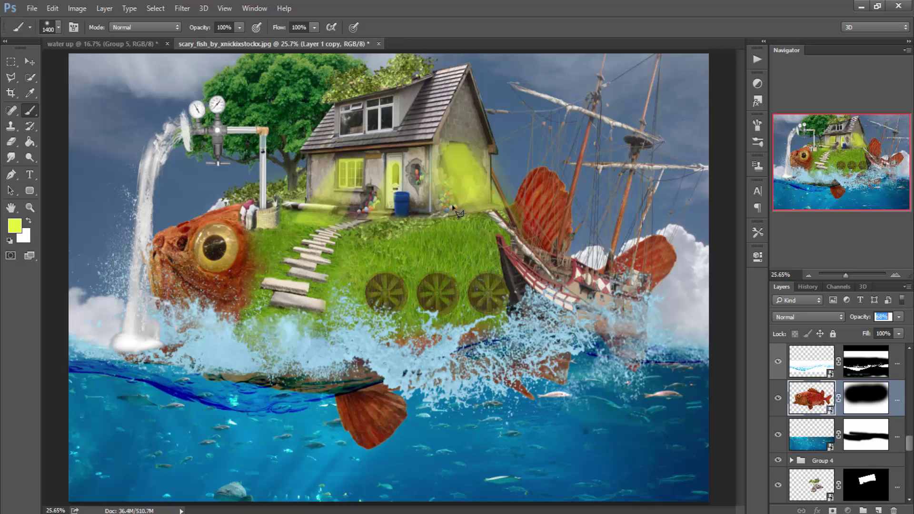
pyautogui.write('57')
pyautogui.scroll(5, 839, 419)
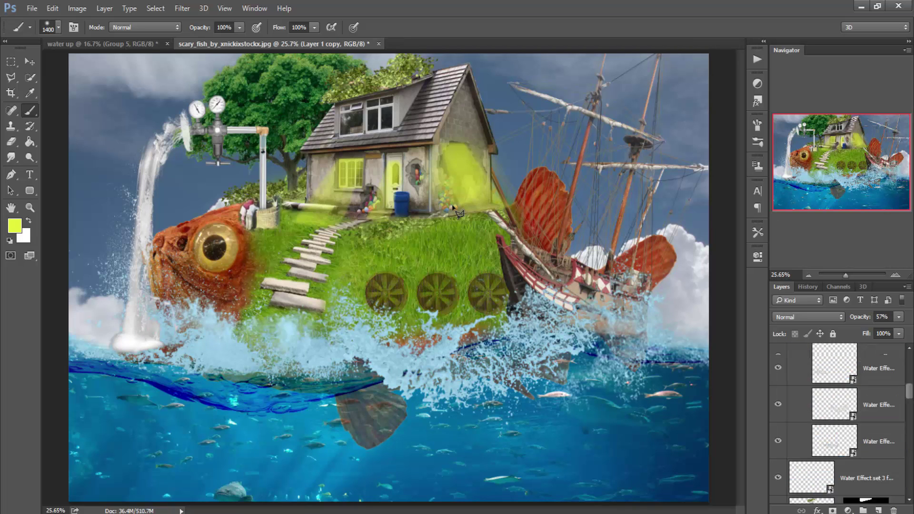
pyautogui.click(834, 357)
pyautogui.scroll(-2, 892, 413)
# Select Layer 8 and stamp all visible layers into a new merged layer
pyautogui.scroll(2, 892, 413)
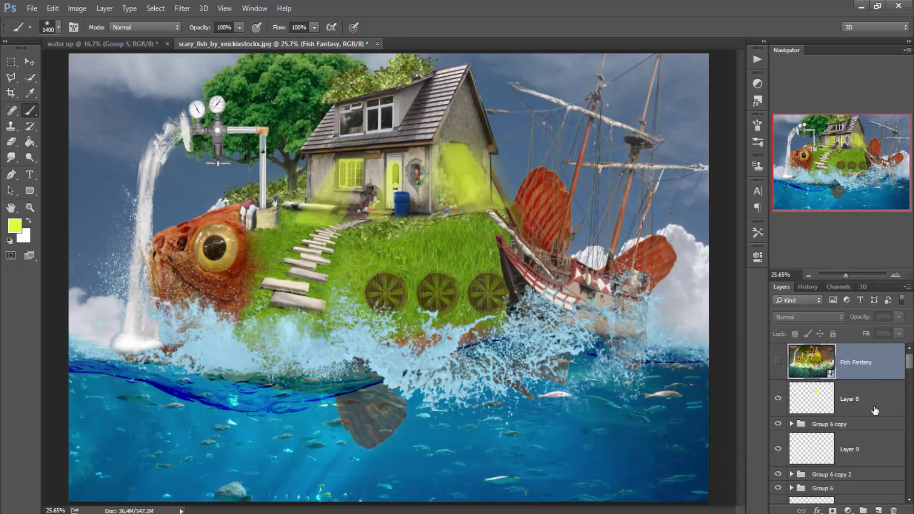
pyautogui.click(888, 416)
pyautogui.scroll(-2, 884, 417)
pyautogui.hotkey('ctrl', 'shift', 'alt', 'e')
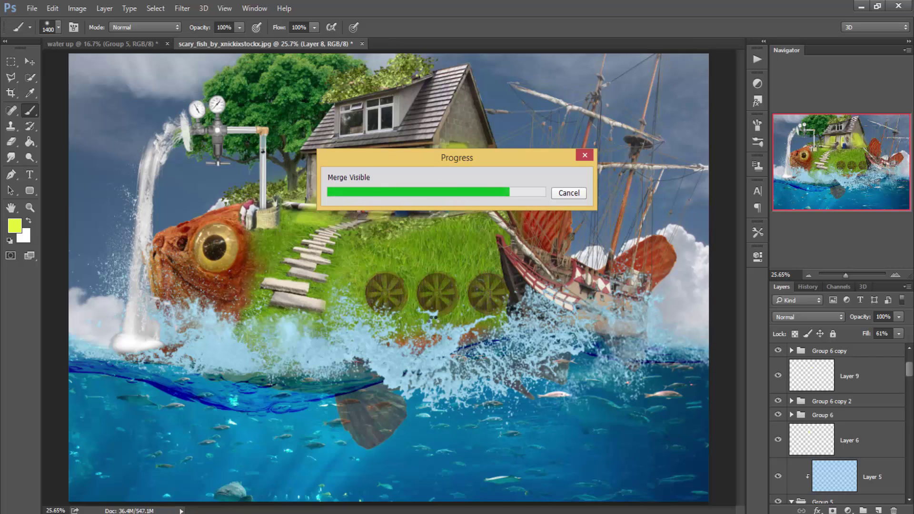
# Camera Raw grade: vignette -26, Exposure -0.45, Shadows +14, Whites +27, Clarity +27, less vibrance and saturation
pyautogui.click(183, 8)
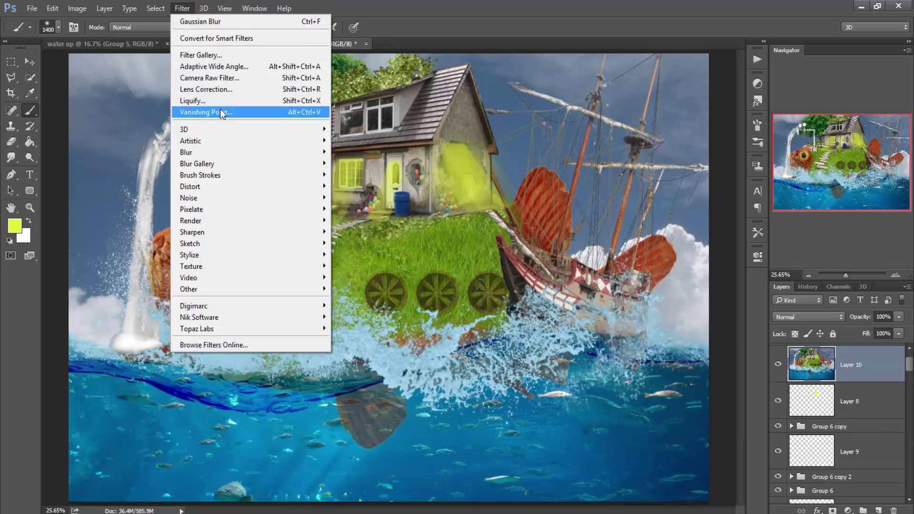
pyautogui.click(223, 78)
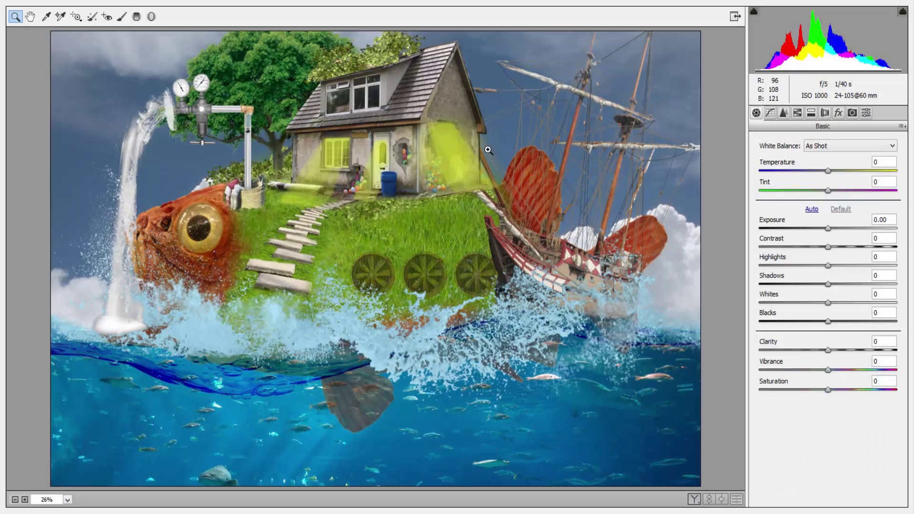
pyautogui.click(839, 113)
pyautogui.moveTo(827, 268); pyautogui.dragTo(810, 269)
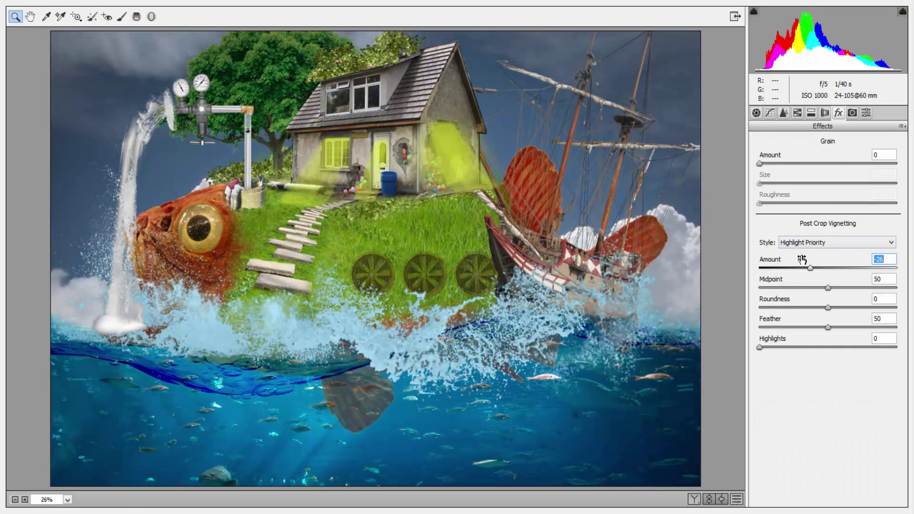
pyautogui.click(756, 113)
pyautogui.moveTo(830, 228); pyautogui.dragTo(824, 229)
pyautogui.moveTo(838, 370)
pyautogui.mouseDown()
pyautogui.moveTo(826, 367)
pyautogui.moveTo(825, 390)
pyautogui.mouseUp()
pyautogui.moveTo(828, 284); pyautogui.dragTo(837, 285)
pyautogui.moveTo(828, 247); pyautogui.dragTo(831, 247)
pyautogui.moveTo(828, 303)
pyautogui.mouseDown()
pyautogui.moveTo(847, 303)
pyautogui.moveTo(831, 322)
pyautogui.moveTo(848, 350)
pyautogui.mouseUp()
pyautogui.click(835, 369)
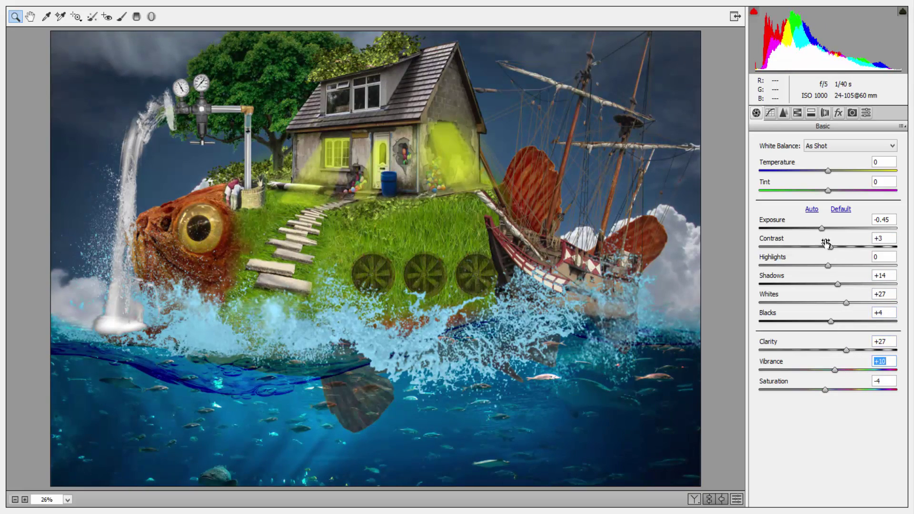
pyautogui.press('Return')
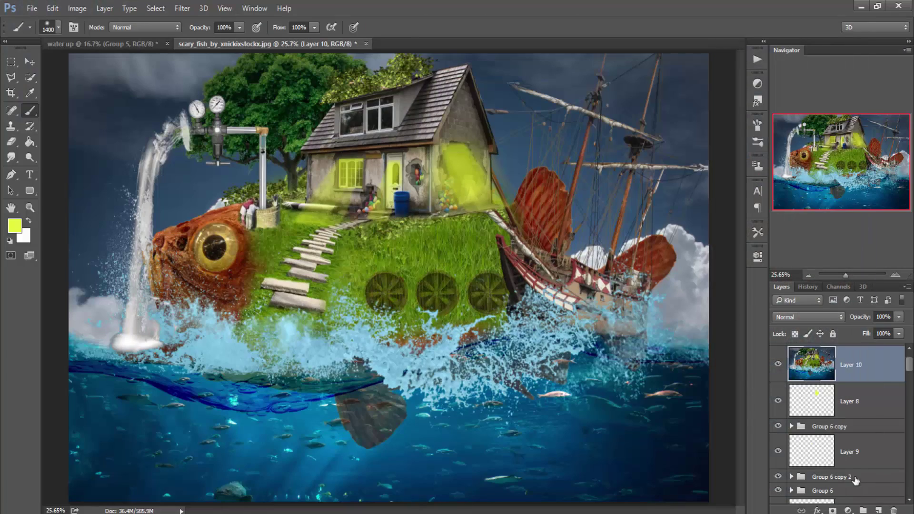
# Hide the graded Layer 10, then show the Water Effect set 3 layer and move it higher
pyautogui.click(778, 365)
pyautogui.click(778, 364)
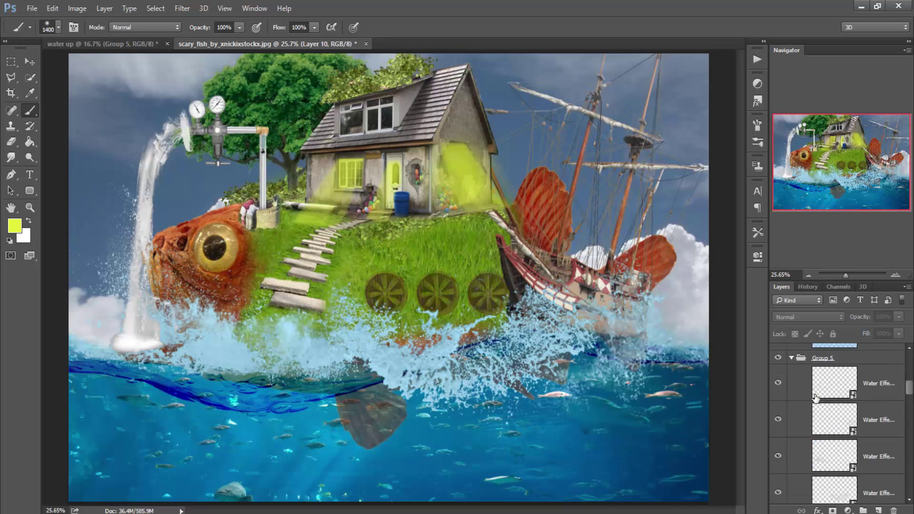
pyautogui.press('v')
pyautogui.click(673, 473)
pyautogui.scroll(-5, 838, 424)
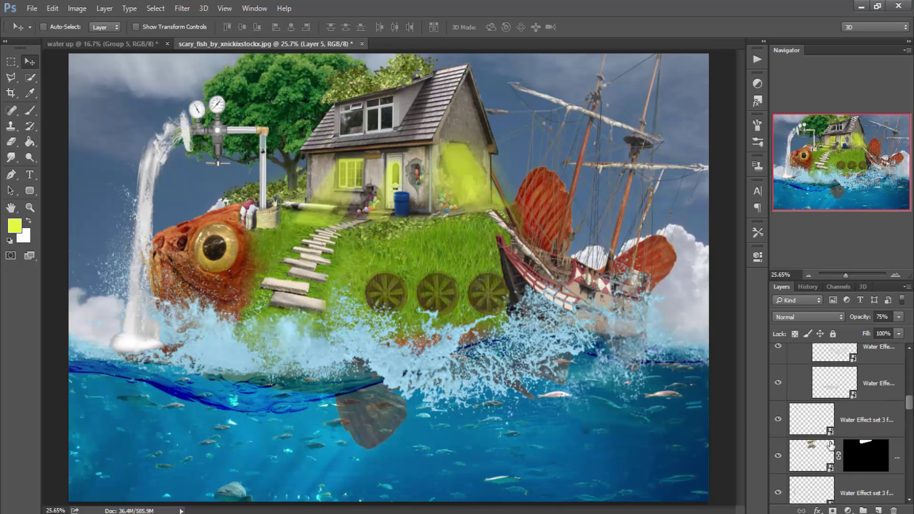
pyautogui.scroll(1, 832, 446)
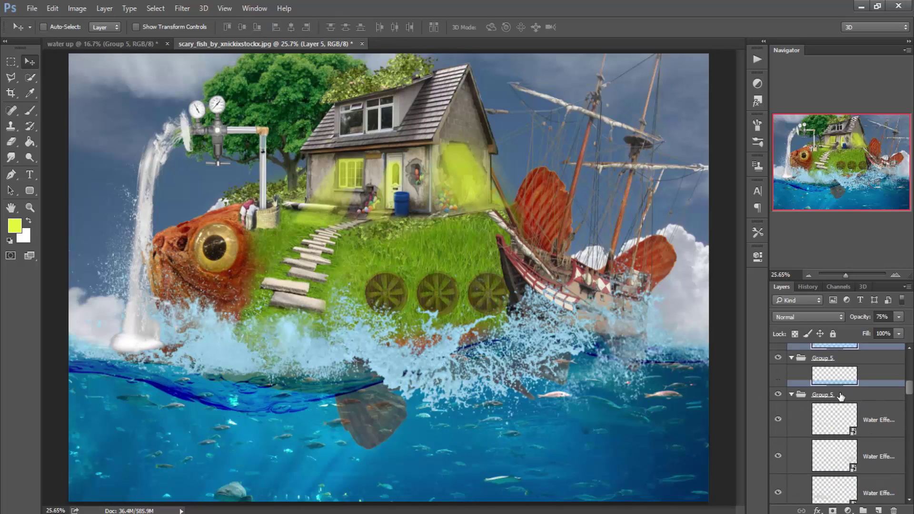
pyautogui.click(779, 359)
pyautogui.keyDown('ctrl'); pyautogui.click(145, 224); pyautogui.keyUp('ctrl')
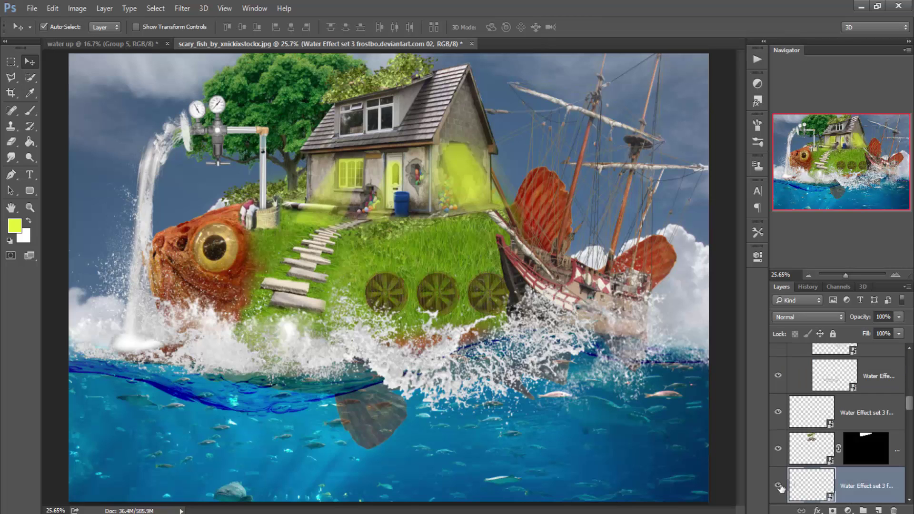
pyautogui.scroll(-2, 785, 498)
pyautogui.keyDown('shift'); pyautogui.click(810, 452); pyautogui.keyUp('shift')
pyautogui.scroll(2, 810, 452)
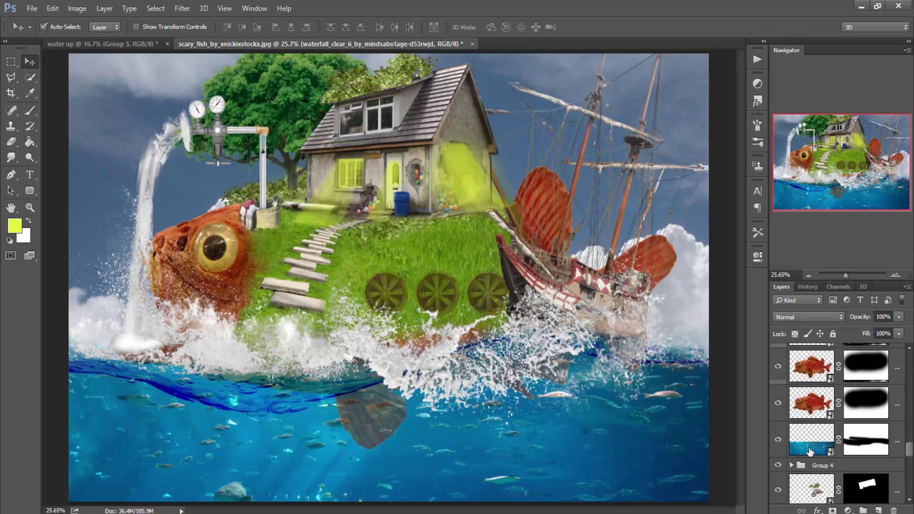
pyautogui.scroll(-1, 812, 455)
pyautogui.click(816, 457)
pyautogui.moveTo(817, 458); pyautogui.dragTo(828, 385)
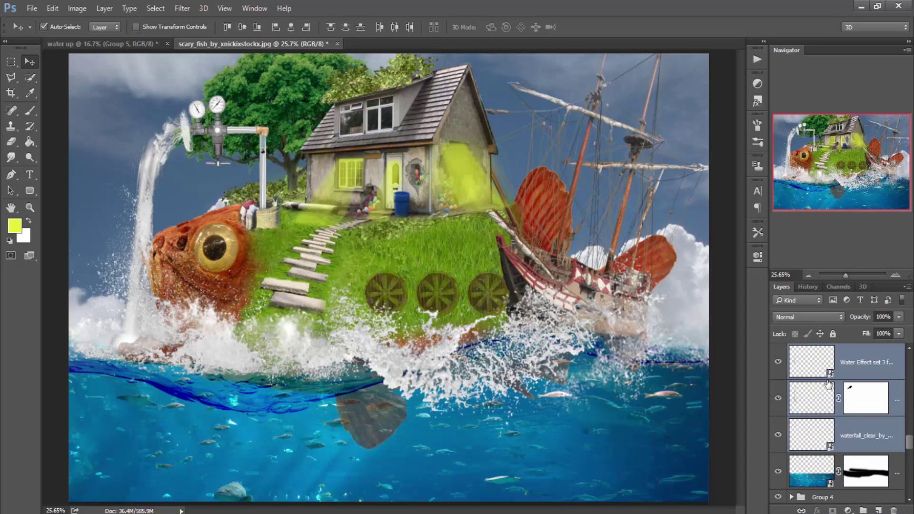
# Select Layer 8 and stamp the visible layers into a new Layer 10
pyautogui.scroll(5, 810, 404)
pyautogui.click(803, 398)
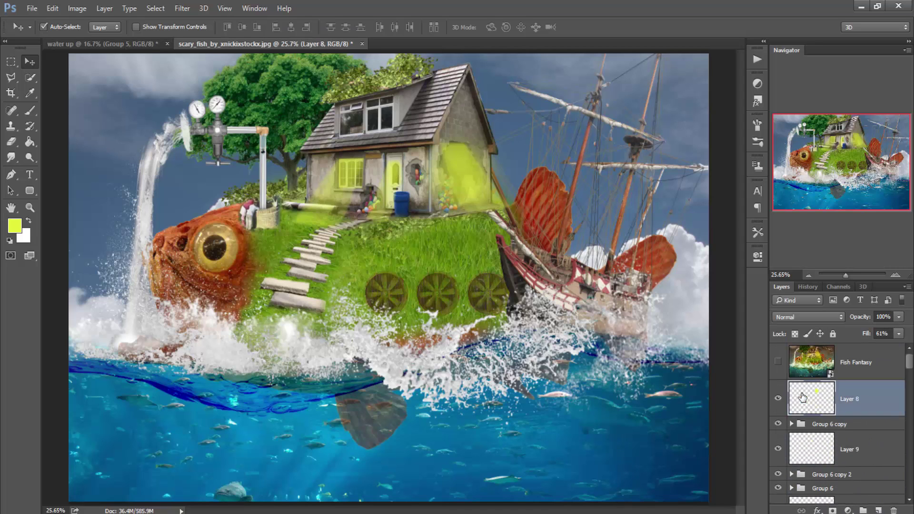
pyautogui.hotkey('ctrl', 'shift', 'alt', 'e')
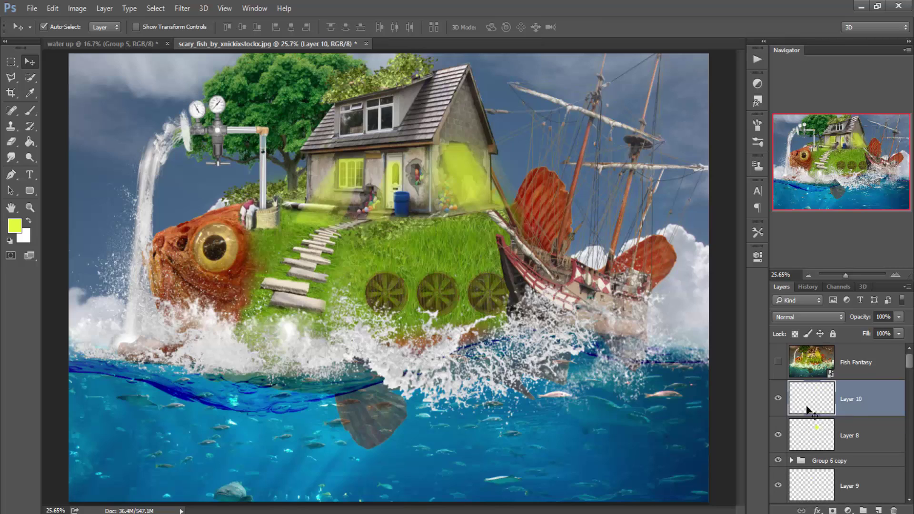
# Grade the new merge in Camera Raw with a vignette, lower exposure, more contrast, clarity and whites
pyautogui.click(183, 8)
pyautogui.click(205, 84)
pyautogui.click(839, 113)
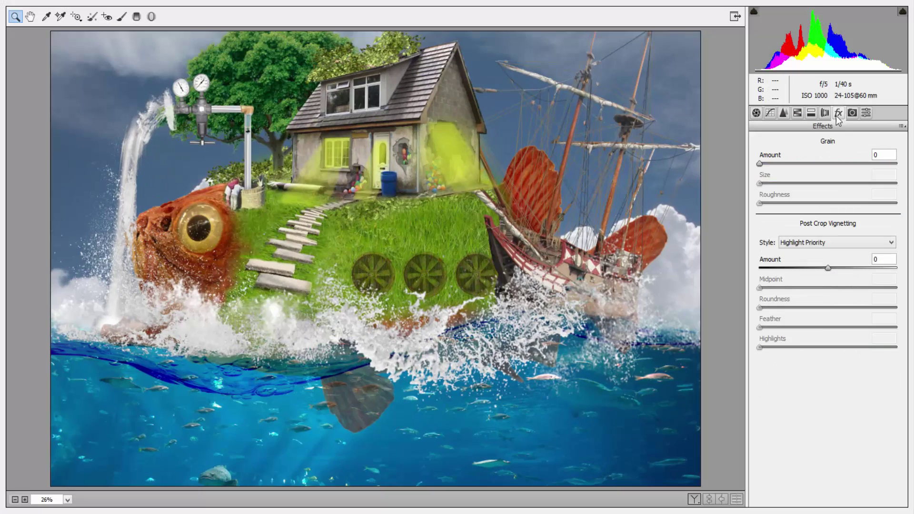
pyautogui.moveTo(829, 267); pyautogui.dragTo(813, 265)
pyautogui.hotkey('ctrl', 'alt', '1')
pyautogui.moveTo(828, 228); pyautogui.dragTo(833, 266)
pyautogui.moveTo(828, 370)
pyautogui.mouseDown()
pyautogui.moveTo(842, 369)
pyautogui.moveTo(820, 390)
pyautogui.mouseUp()
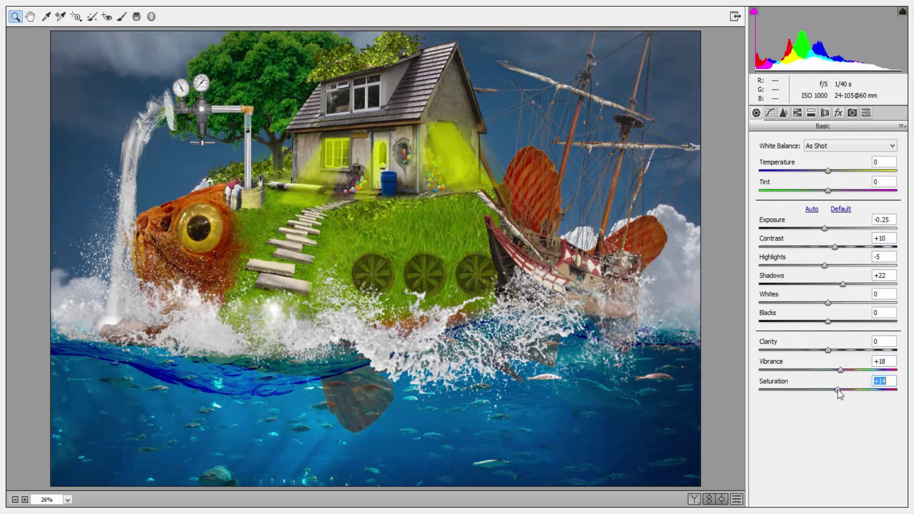
pyautogui.moveTo(828, 350)
pyautogui.mouseDown()
pyautogui.moveTo(850, 351)
pyautogui.moveTo(852, 369)
pyautogui.mouseUp()
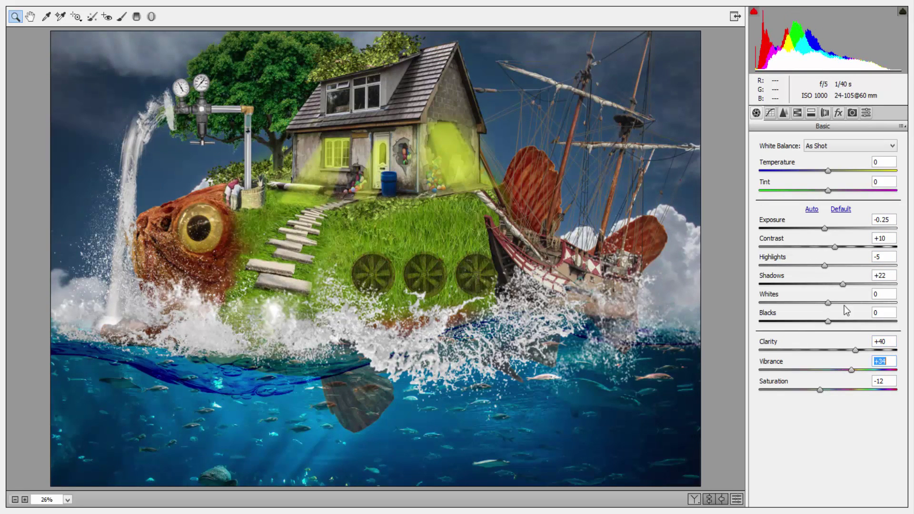
pyautogui.moveTo(828, 303); pyautogui.dragTo(841, 303)
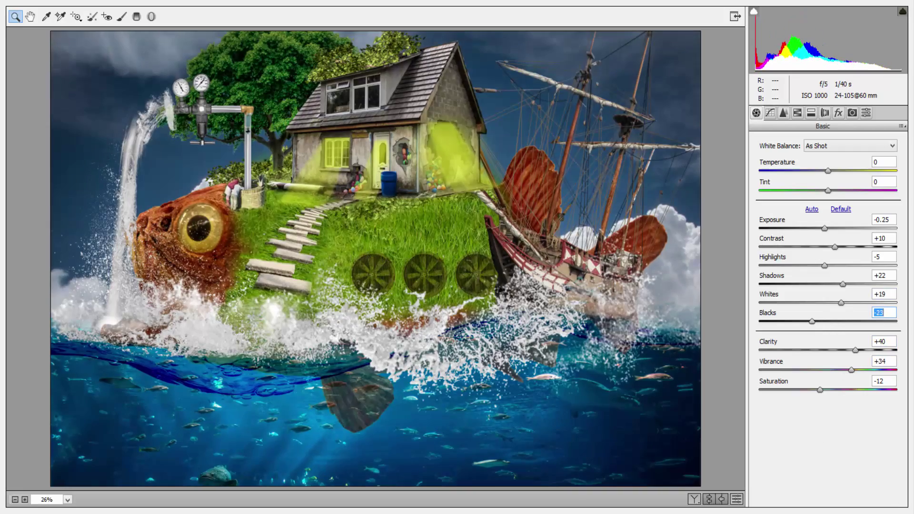
pyautogui.press('Return')
# Fill a new Layer 11 with yellow-green and set it to Soft Light
pyautogui.click(780, 362)
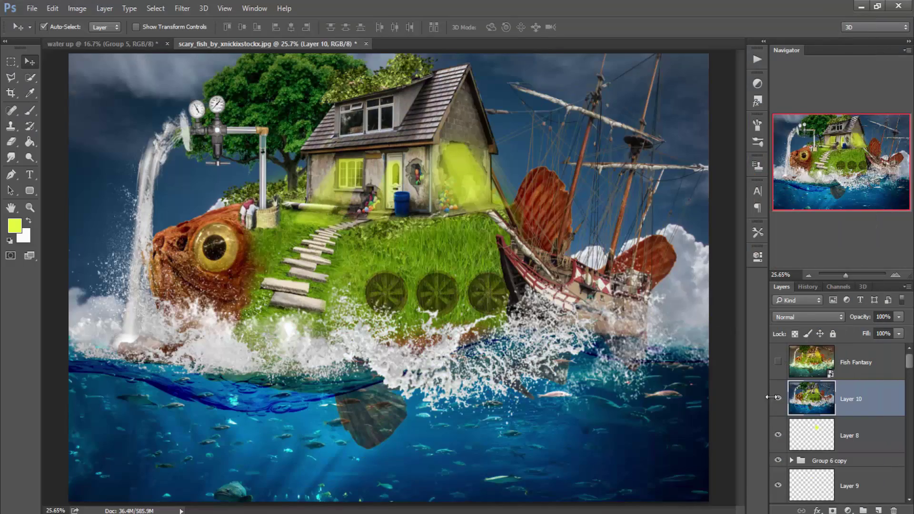
pyautogui.click(879, 511)
pyautogui.click(29, 142)
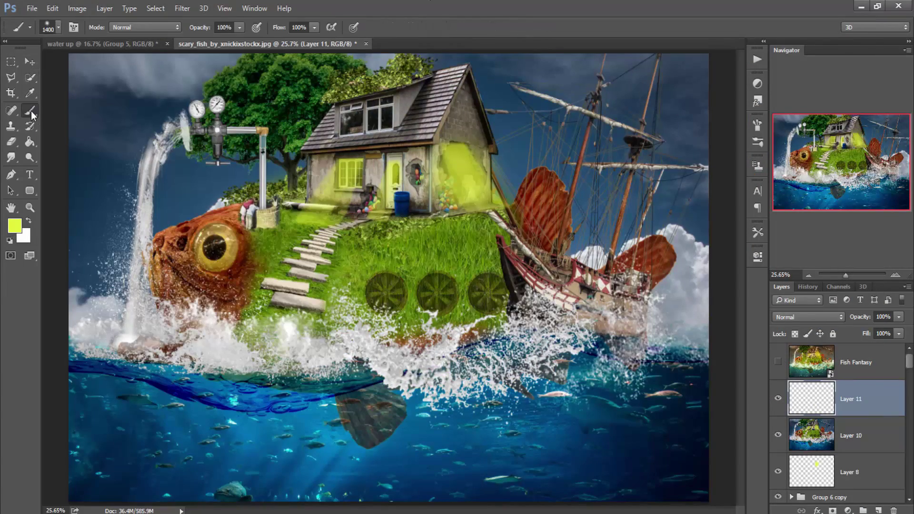
pyautogui.click(565, 379)
pyautogui.click(808, 316)
pyautogui.click(791, 201)
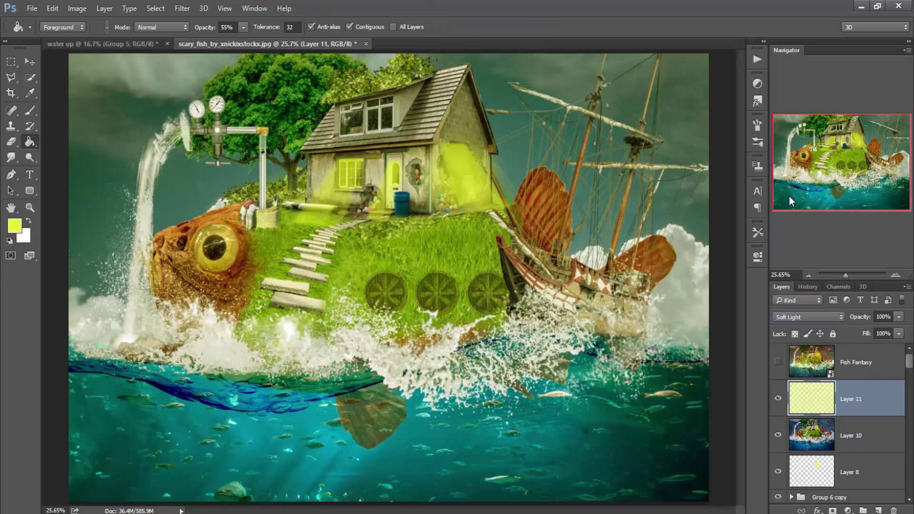
pyautogui.click(778, 363)
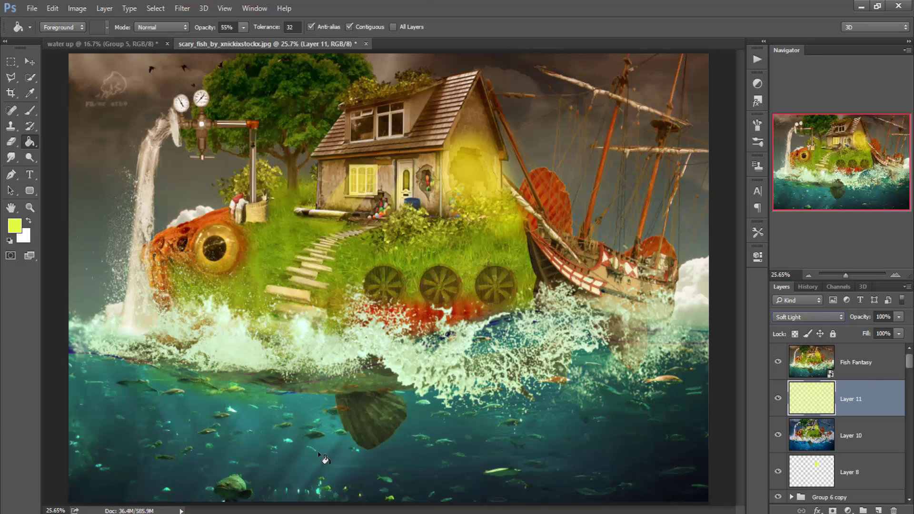
pyautogui.press('v')
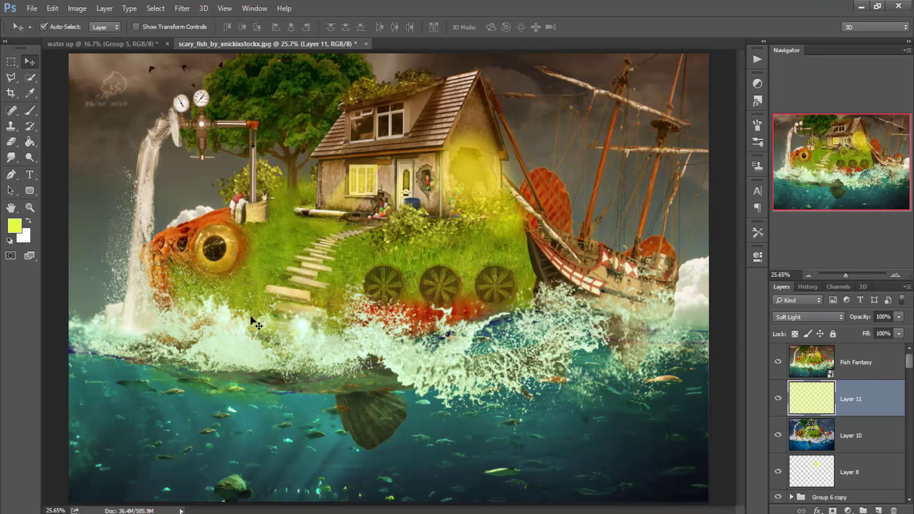